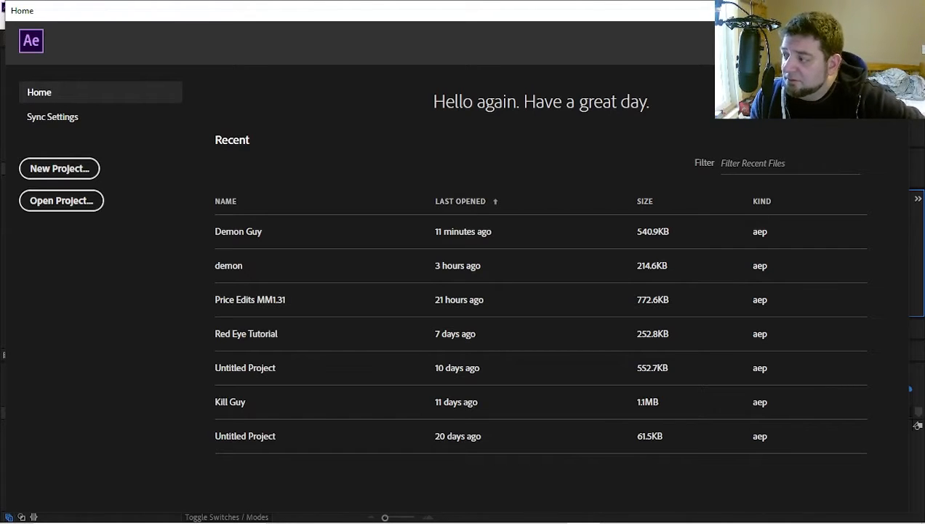
# Close the Home screen and create a composition named Comp 1 using the HDTV 1080 29.97 preset.
pyautogui.click(892, 10)
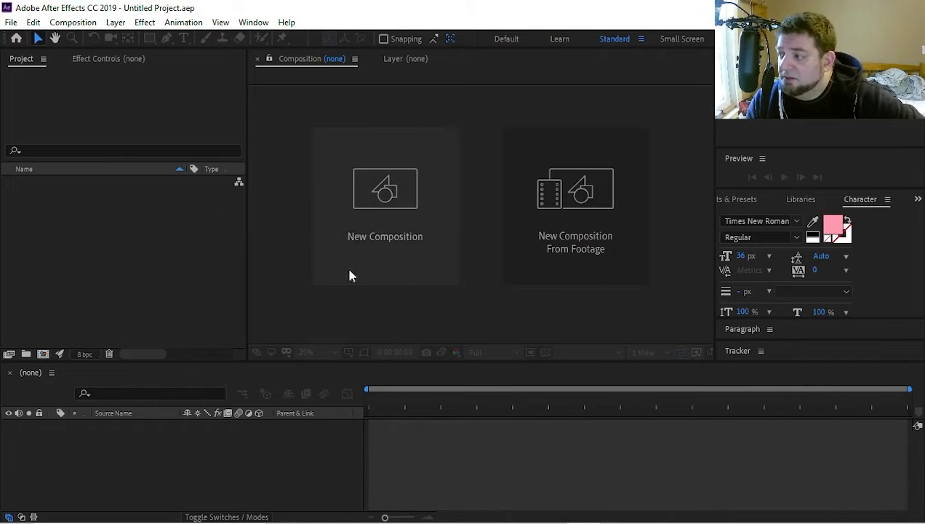
pyautogui.click(11, 21)
pyautogui.moveTo(61, 25)
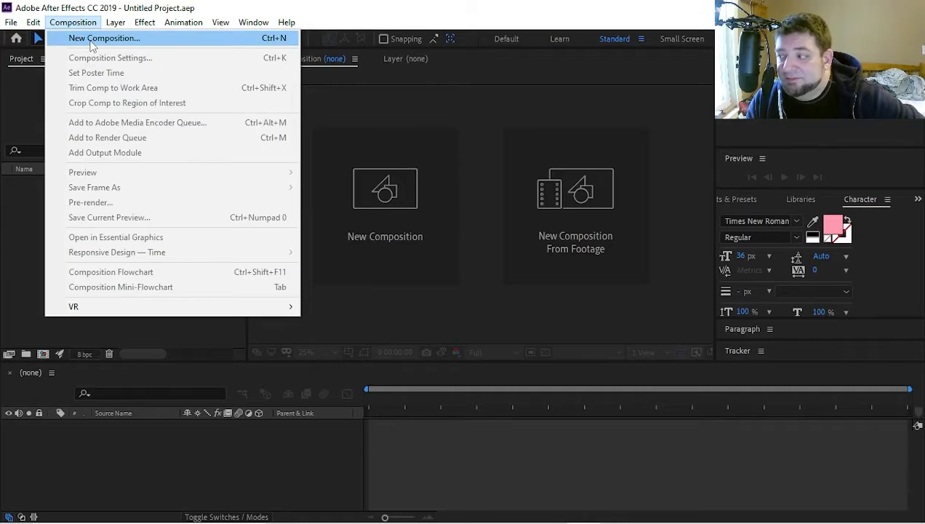
pyautogui.click(365, 230)
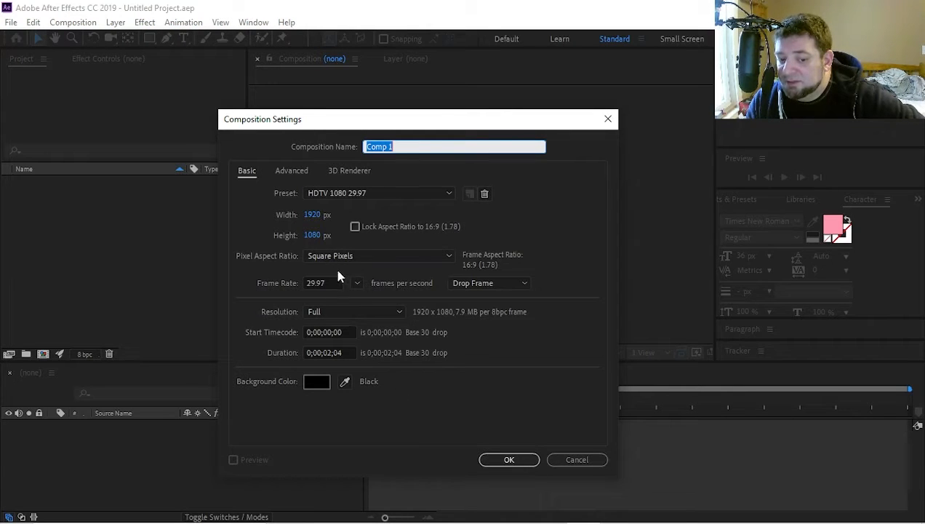
pyautogui.click(513, 458)
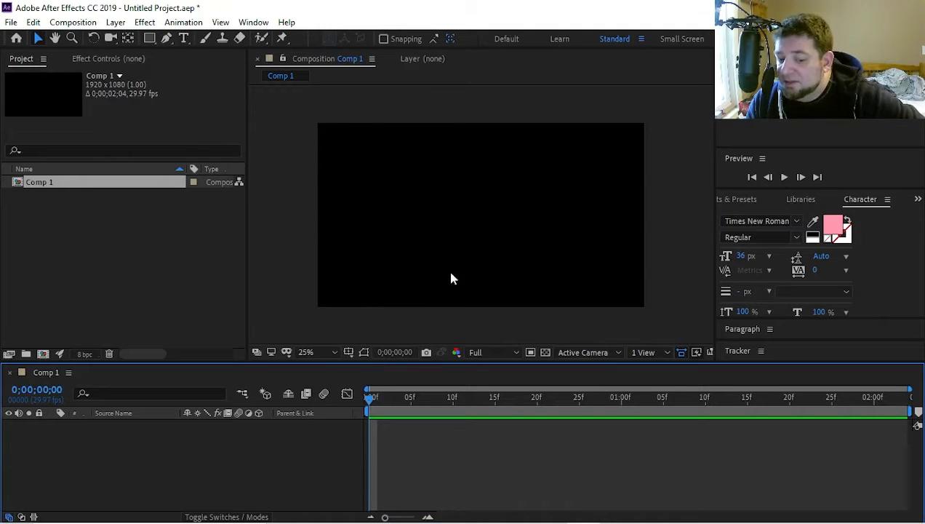
# Turn the composition's transparency grid on and back off.
pyautogui.click(544, 353)
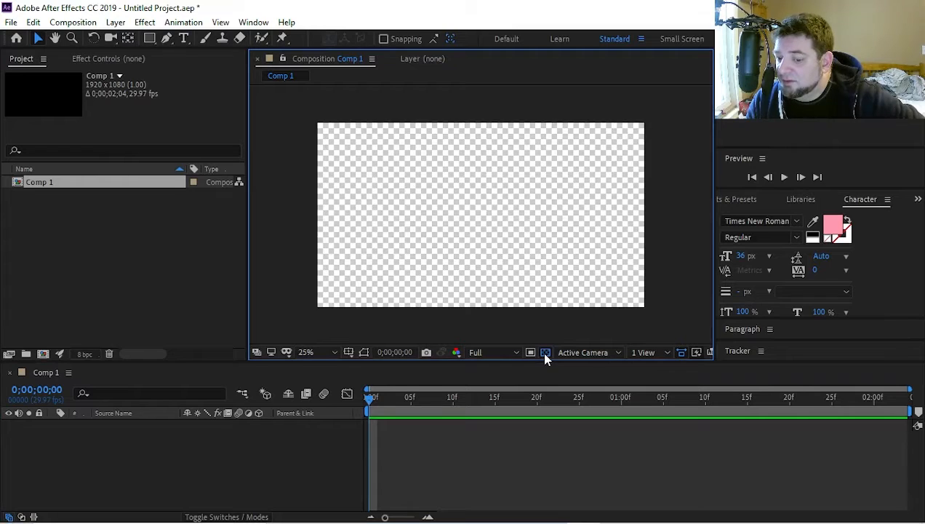
pyautogui.click(545, 353)
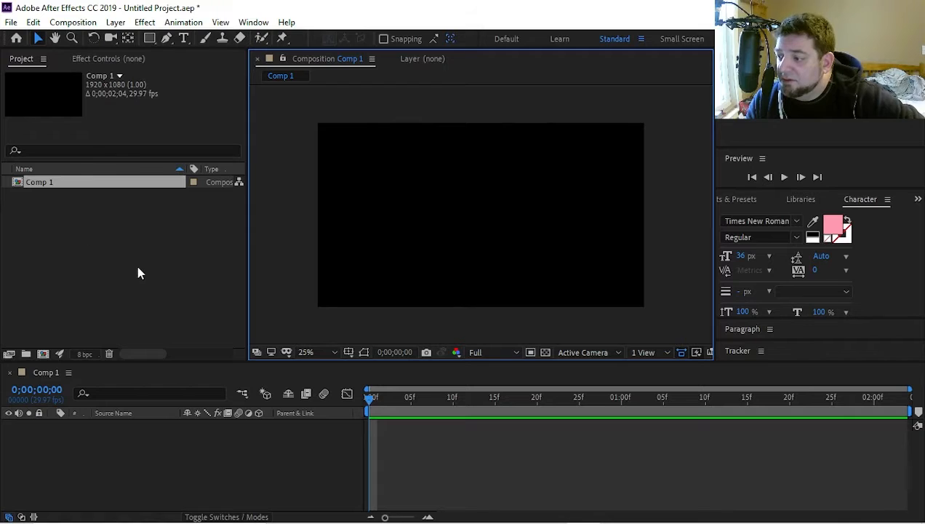
# Import 279px-3D-printed-ban-hammer.jpg from the Assets folder into the project.
pyautogui.rightClick(120, 235)
pyautogui.moveTo(190, 303)
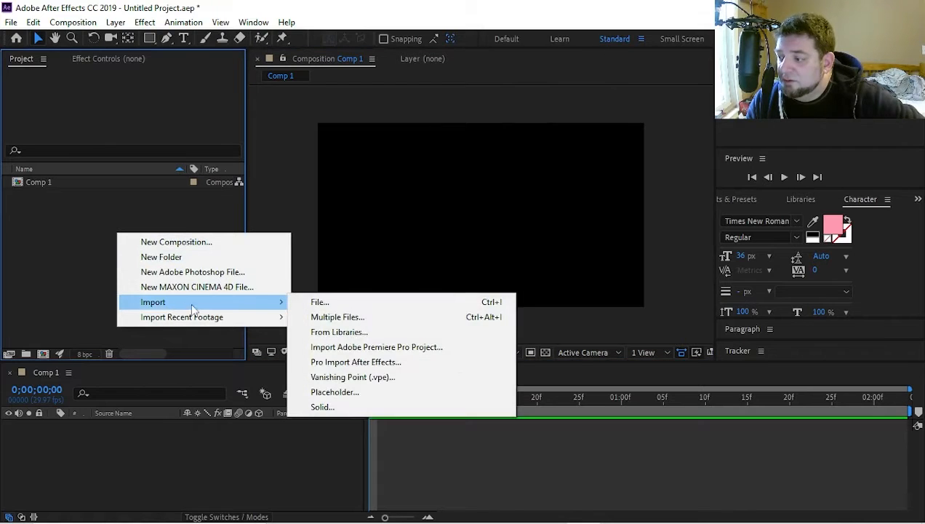
pyautogui.click(11, 22)
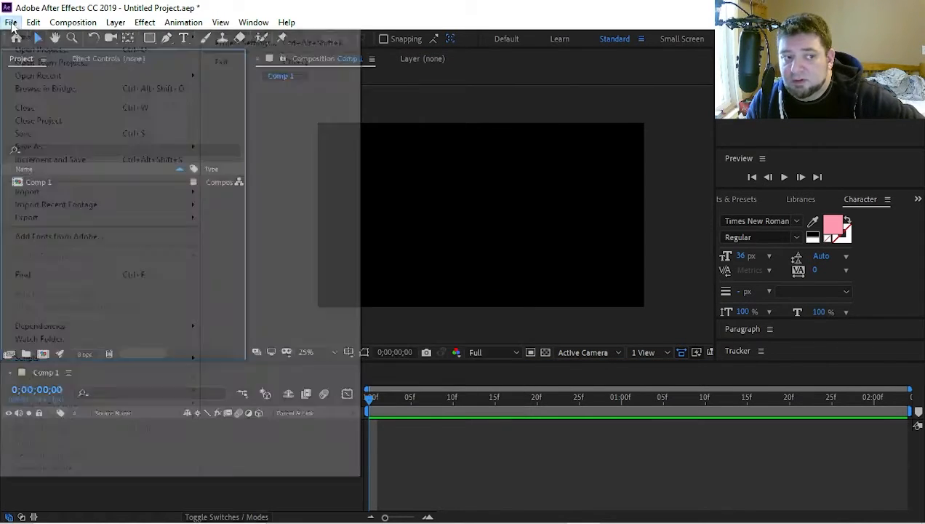
pyautogui.moveTo(174, 192)
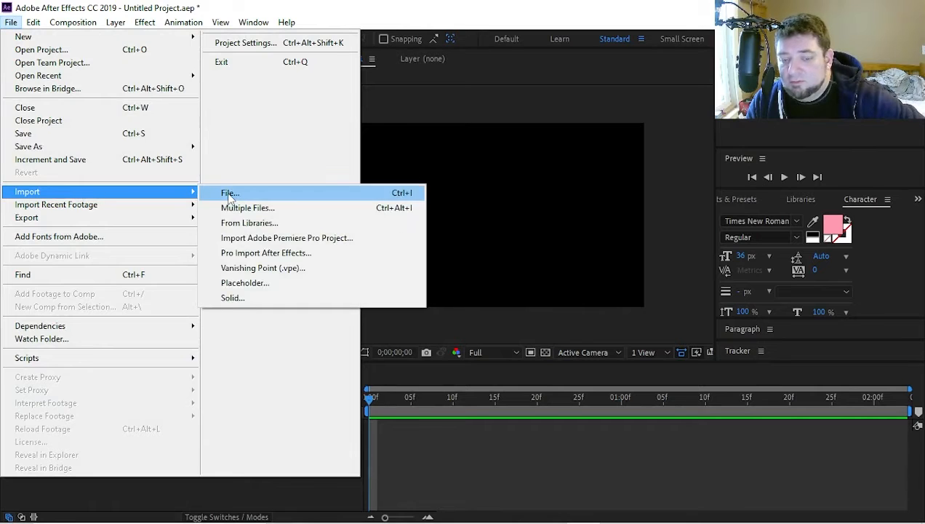
pyautogui.click(229, 193)
pyautogui.scroll(-3, 311, 155)
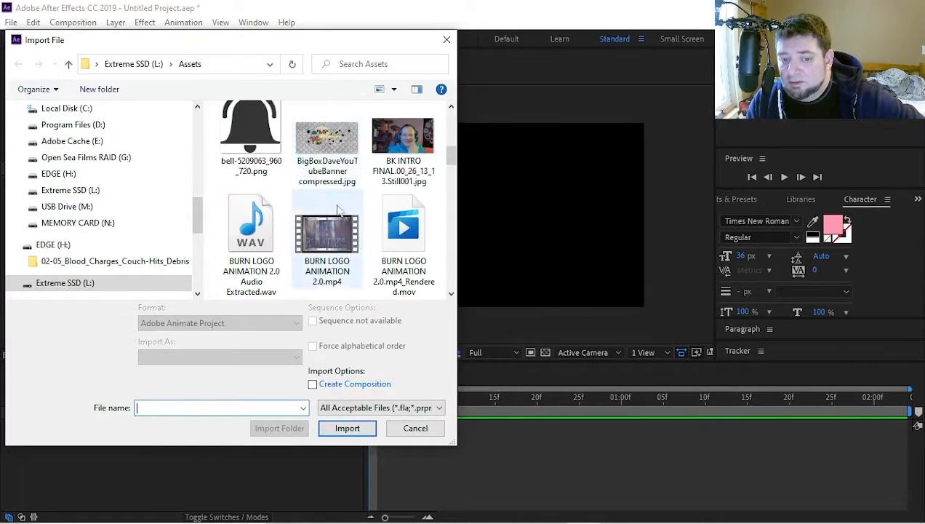
pyautogui.scroll(3, 320, 167)
pyautogui.scroll(-1, 349, 209)
pyautogui.scroll(1, 348, 226)
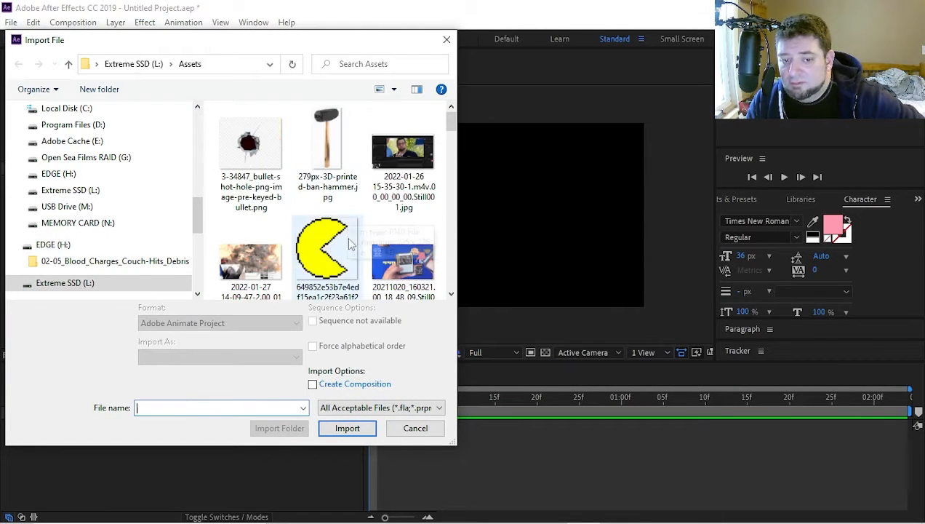
pyautogui.doubleClick(336, 152)
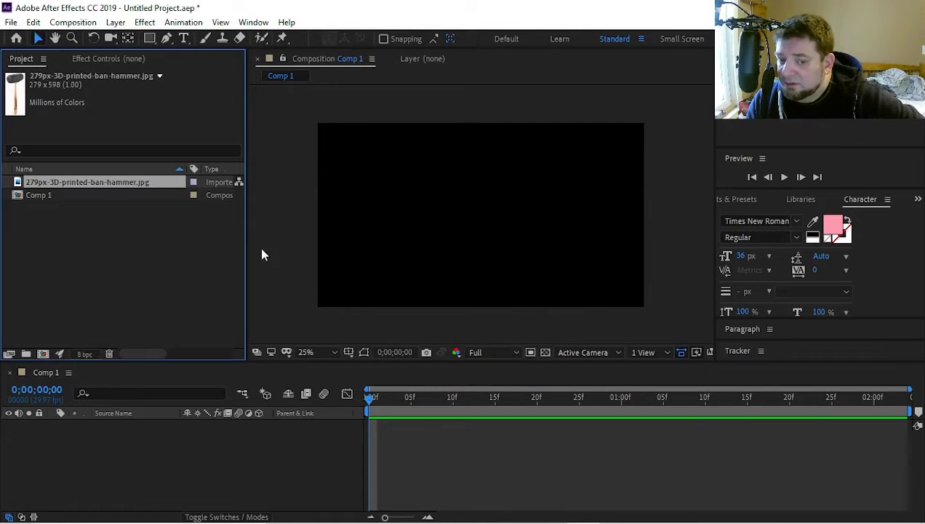
# Import the video MM 31 JAN - No INTRO.mp4 from the root of the Extreme SSD (L:) drive.
pyautogui.rightClick(96, 195)
pyautogui.rightClick(85, 232)
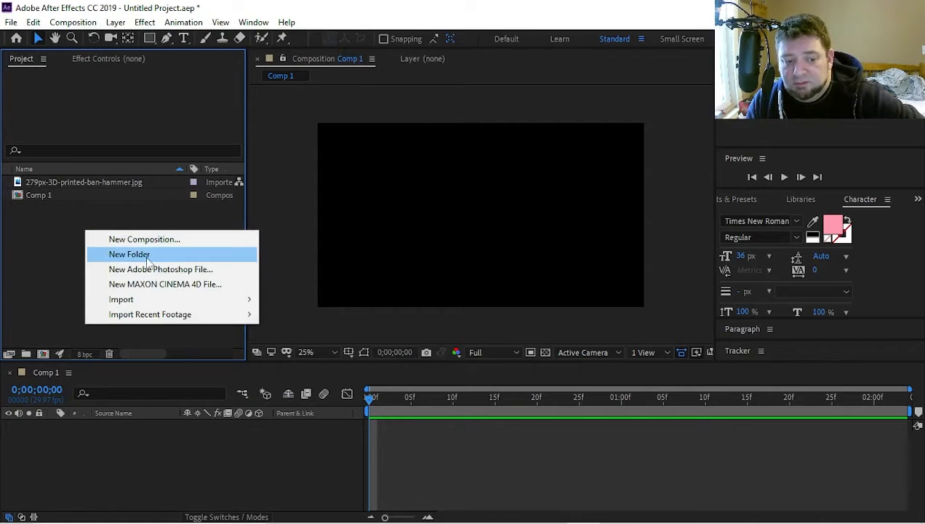
pyautogui.moveTo(149, 299)
pyautogui.click(363, 299)
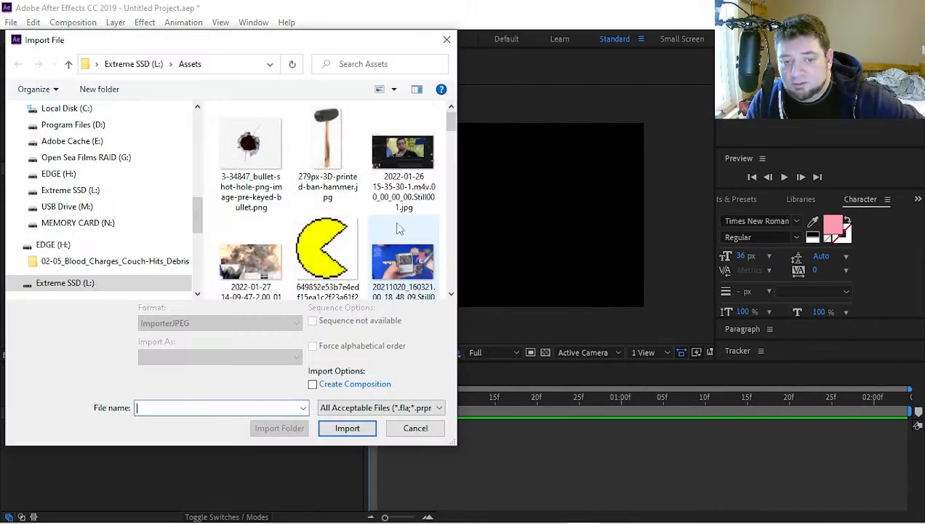
pyautogui.scroll(-10, 327, 218)
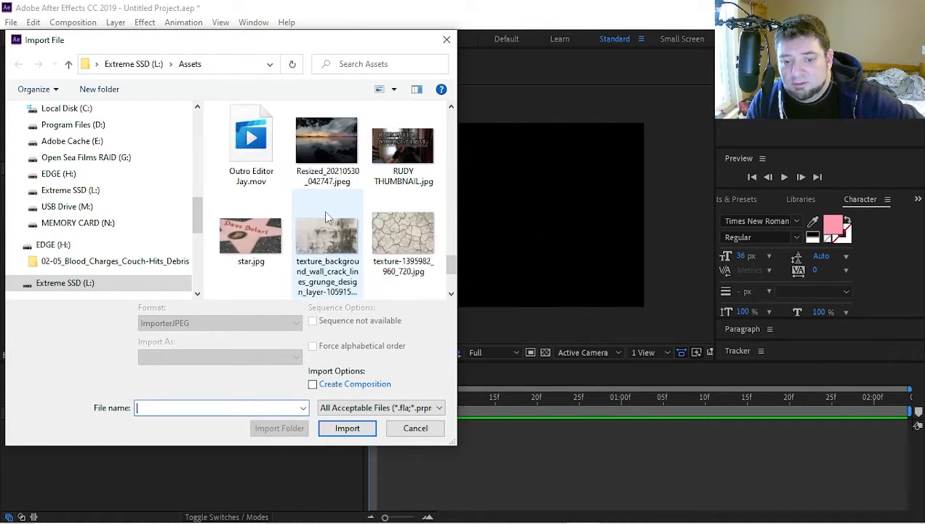
pyautogui.scroll(-2, 328, 217)
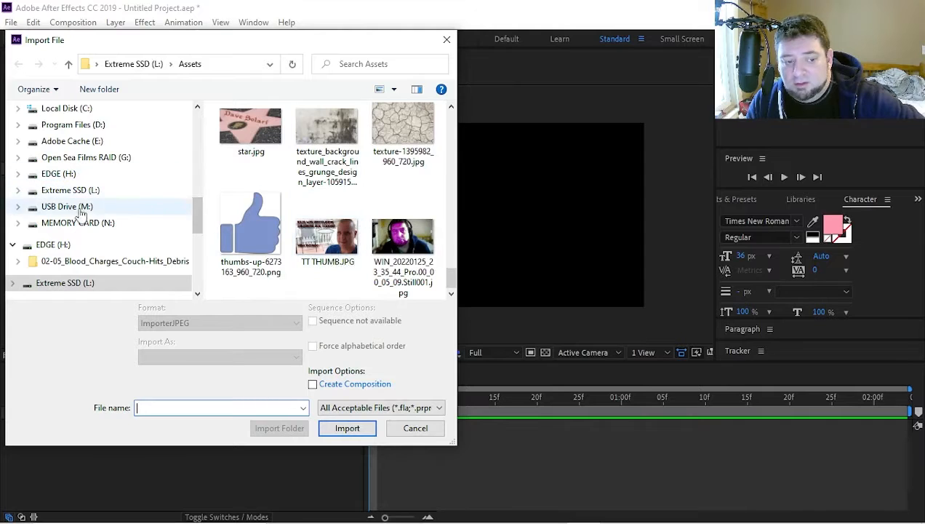
pyautogui.click(87, 282)
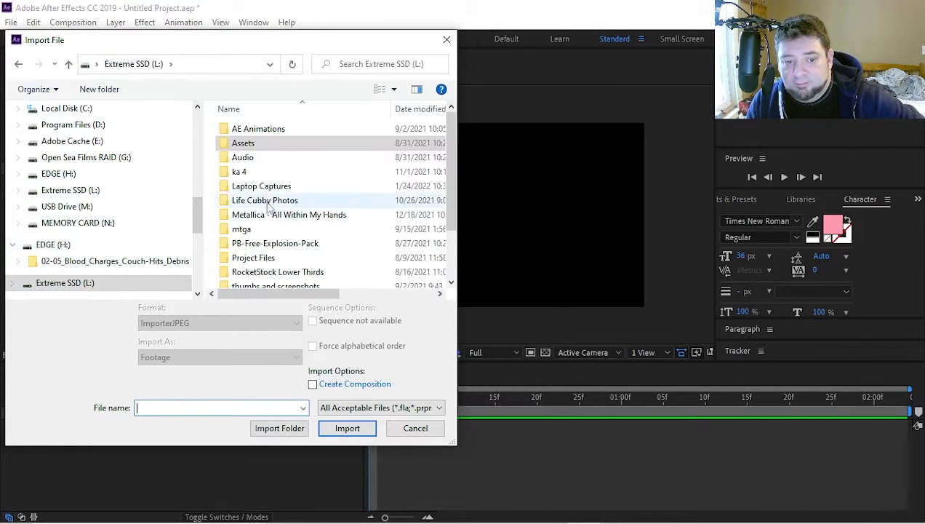
pyautogui.scroll(-2, 277, 218)
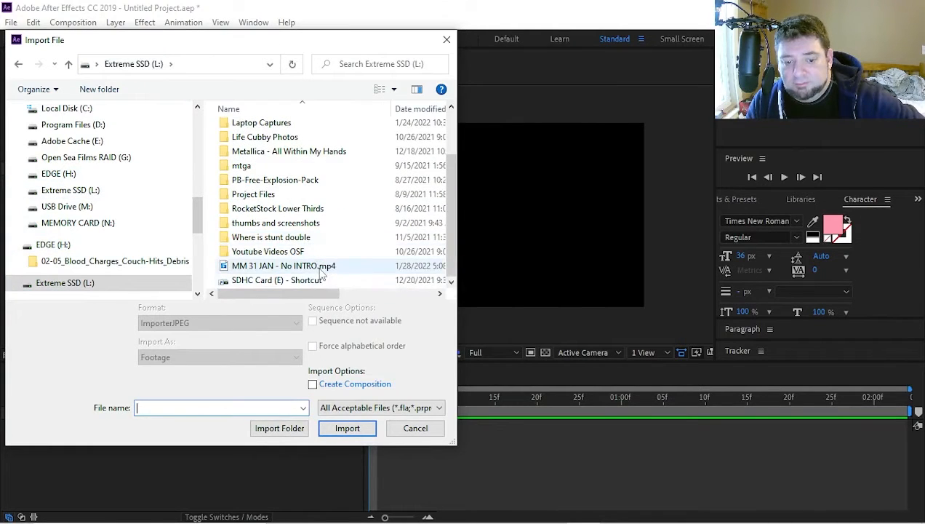
pyautogui.doubleClick(321, 268)
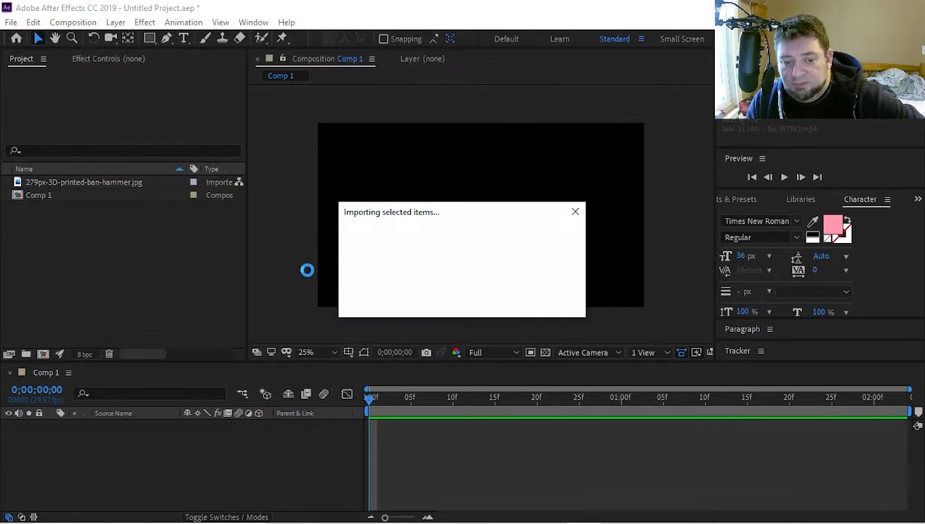
# Place MM 31 JAN - No INTRO.mp4 in the Comp 1 timeline to scrub its first frames, and delete the layer.
pyautogui.moveTo(95, 209); pyautogui.dragTo(137, 426)
pyautogui.moveTo(371, 400); pyautogui.dragTo(387, 412)
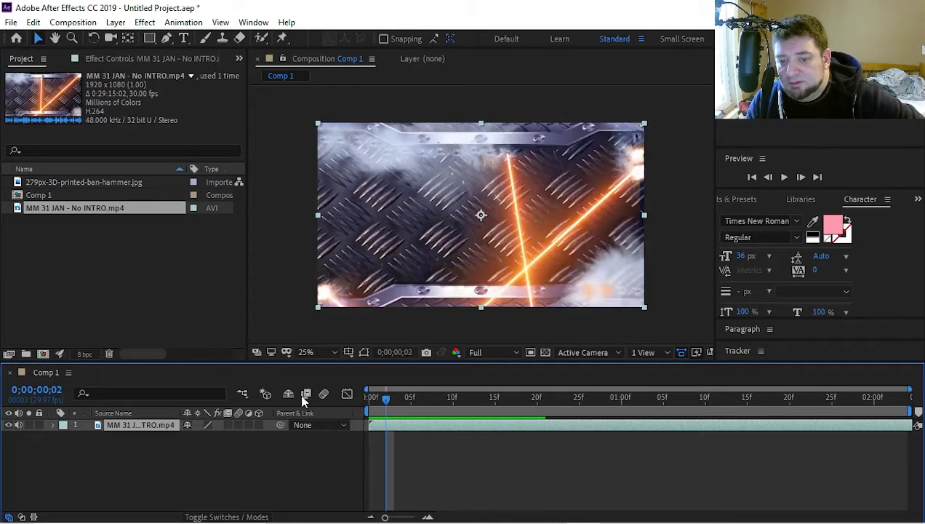
pyautogui.click(151, 427)
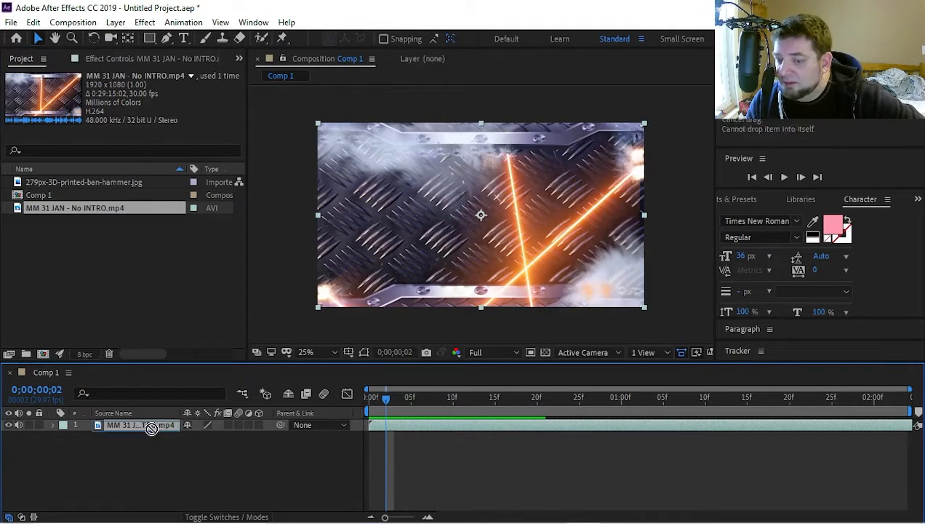
pyautogui.moveTo(404, 408); pyautogui.dragTo(322, 412)
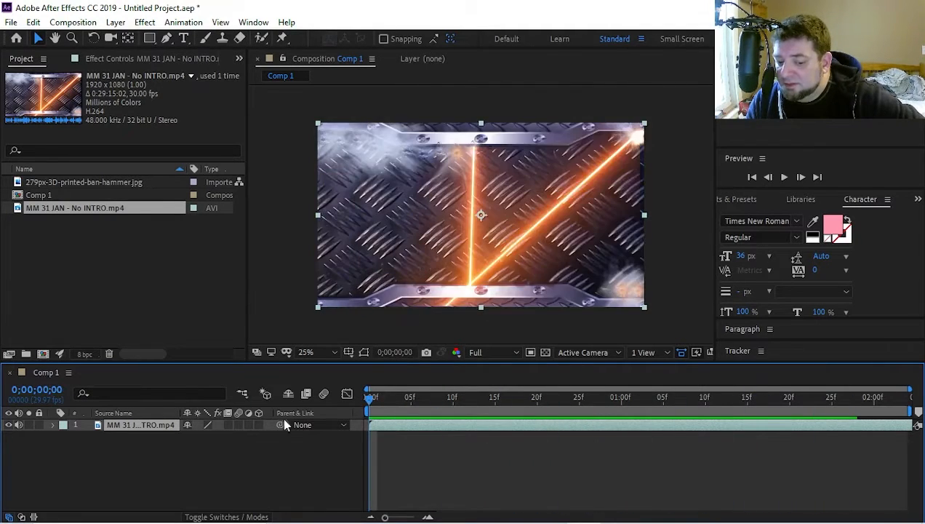
pyautogui.press('Delete')
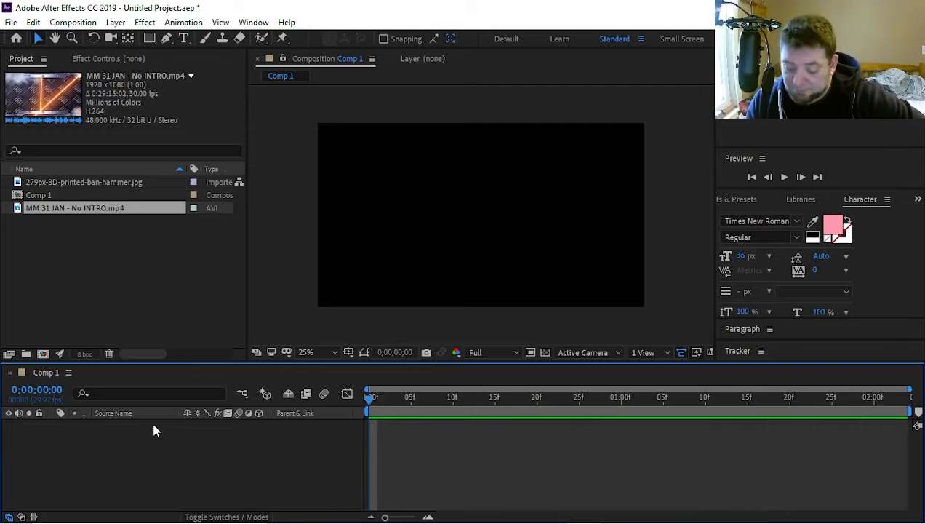
# Create a project folder named Footage.
pyautogui.click(88, 244)
pyautogui.click(72, 207)
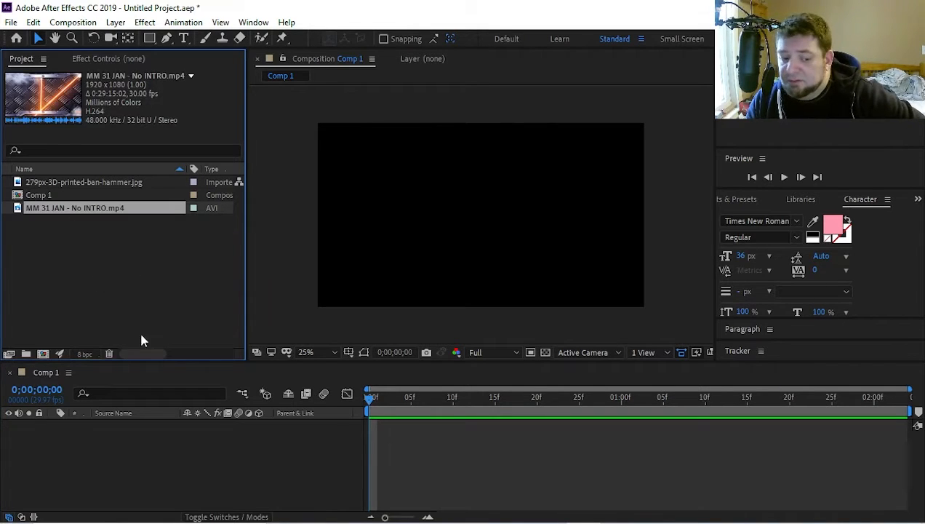
pyautogui.click(26, 354)
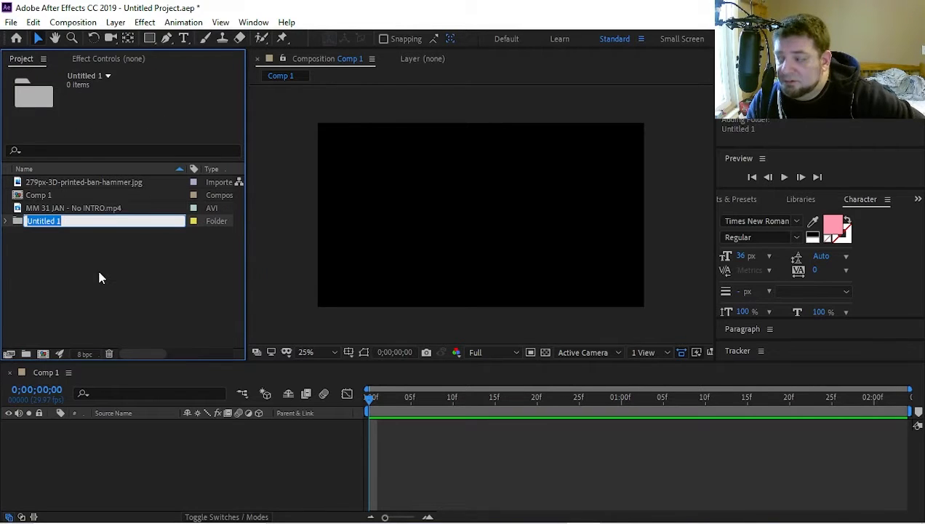
pyautogui.write('F')
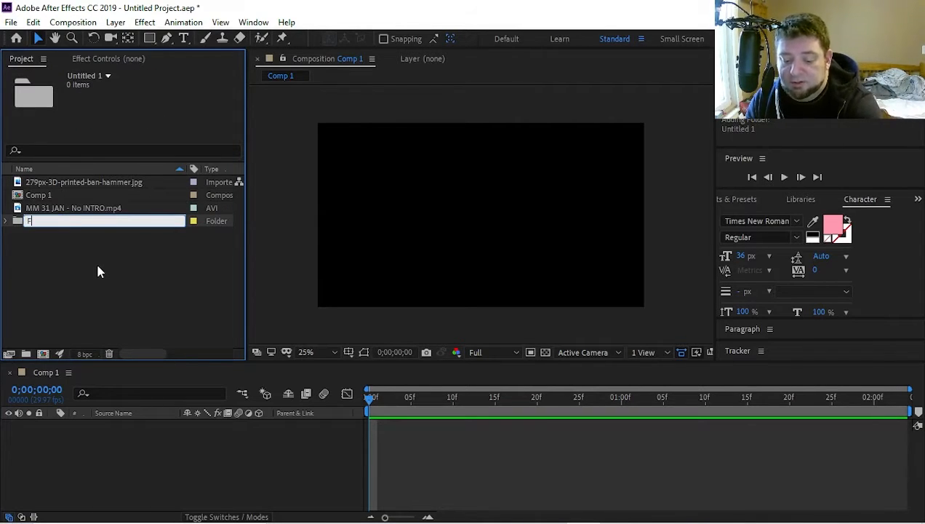
pyautogui.write('ootage')
pyautogui.click(98, 249)
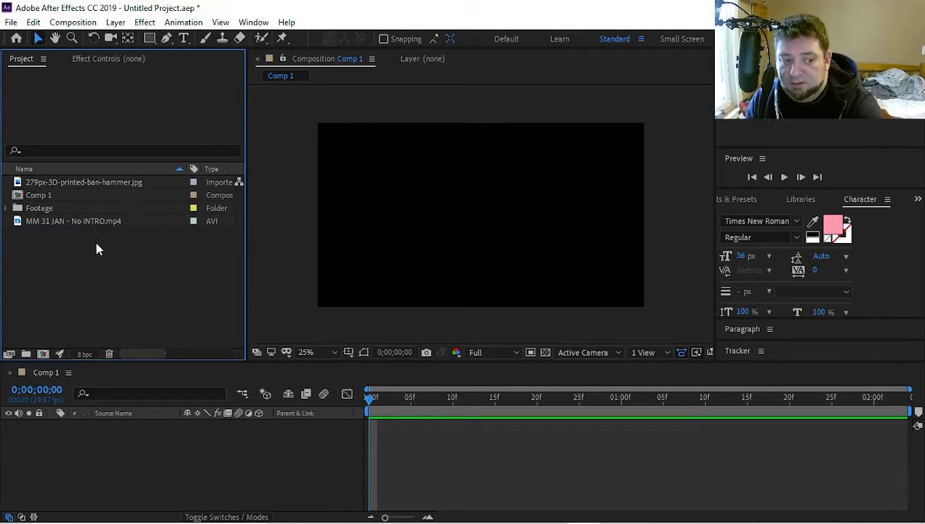
# Rename the project item MM 31 JAN - No INTRO.mp4 as mm.
pyautogui.click(74, 220)
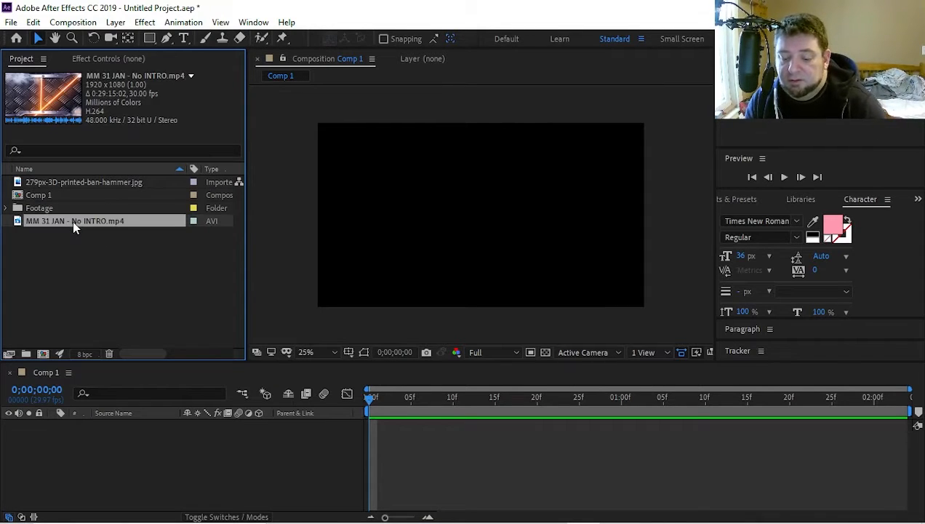
pyautogui.press('Return')
pyautogui.write('mm')
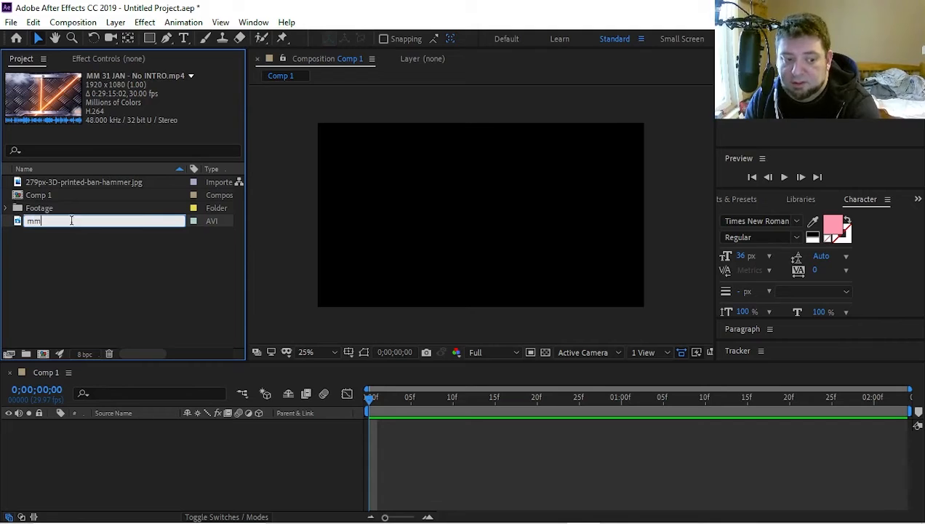
pyautogui.press('Return')
# Rename the project item 279px-3D-printed-ban-hammer.jpg as ban hammer.
pyautogui.click(70, 187)
pyautogui.press('Return')
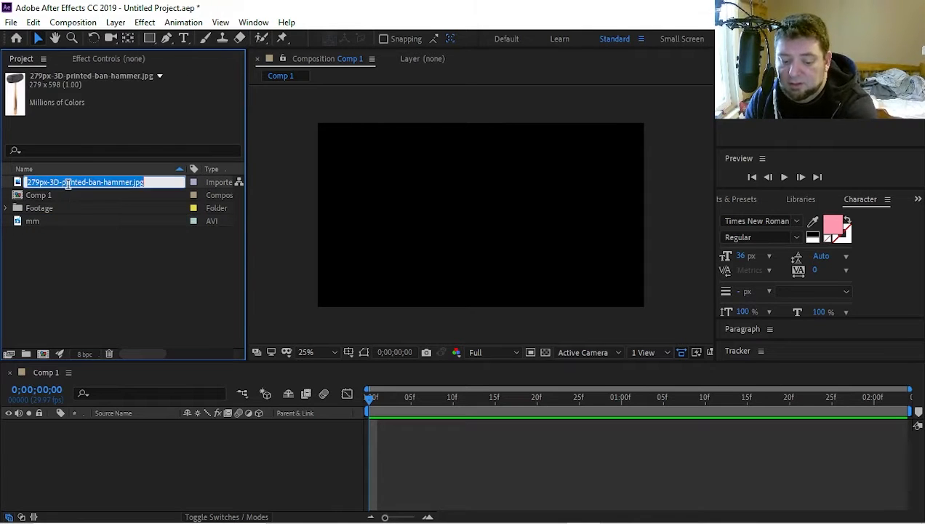
pyautogui.write('ban h')
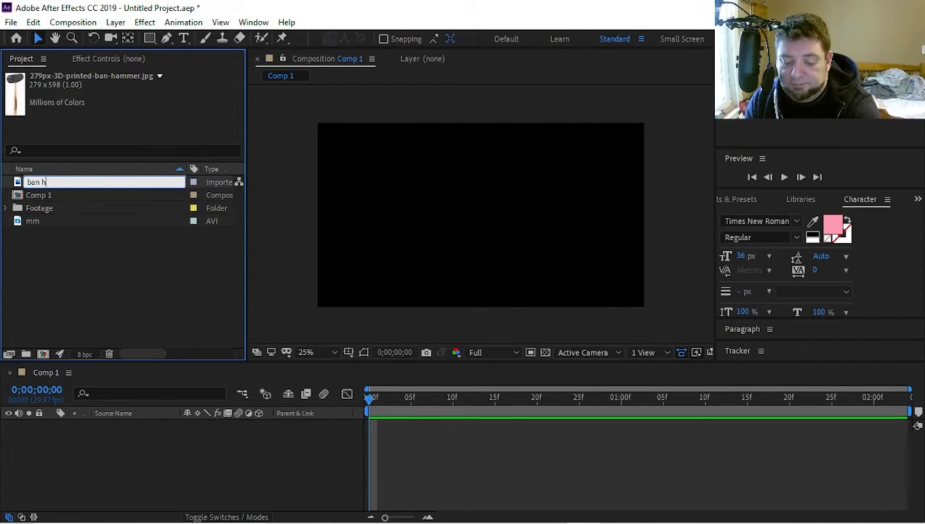
pyautogui.write('ammer')
pyautogui.press('Return')
pyautogui.click(58, 241)
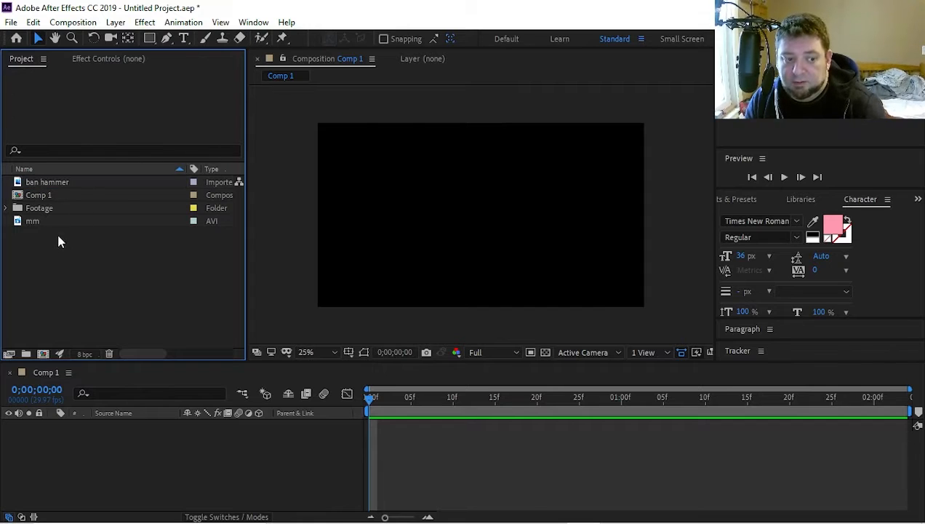
# Move the mm video and the ban hammer image into the Footage folder.
pyautogui.moveTo(45, 218); pyautogui.dragTo(49, 218)
pyautogui.moveTo(50, 182); pyautogui.dragTo(52, 209)
# Import the whole Assets folder from the Extreme SSD into the project and look through its contents.
pyautogui.rightClick(90, 226)
pyautogui.moveTo(127, 290)
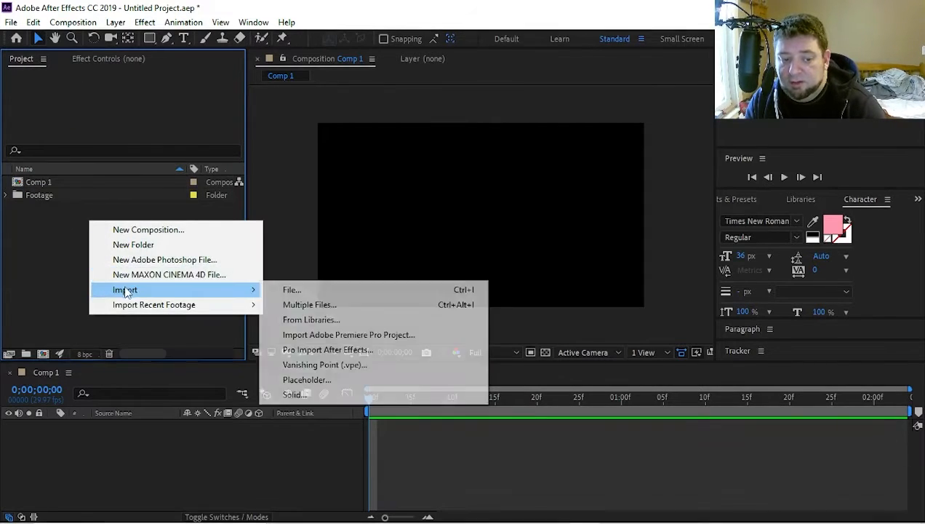
pyautogui.click(280, 294)
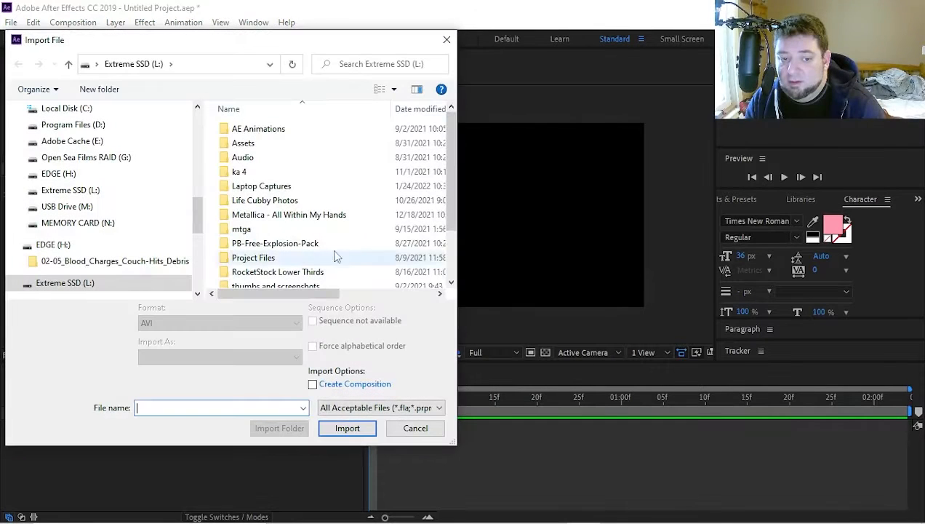
pyautogui.click(243, 142)
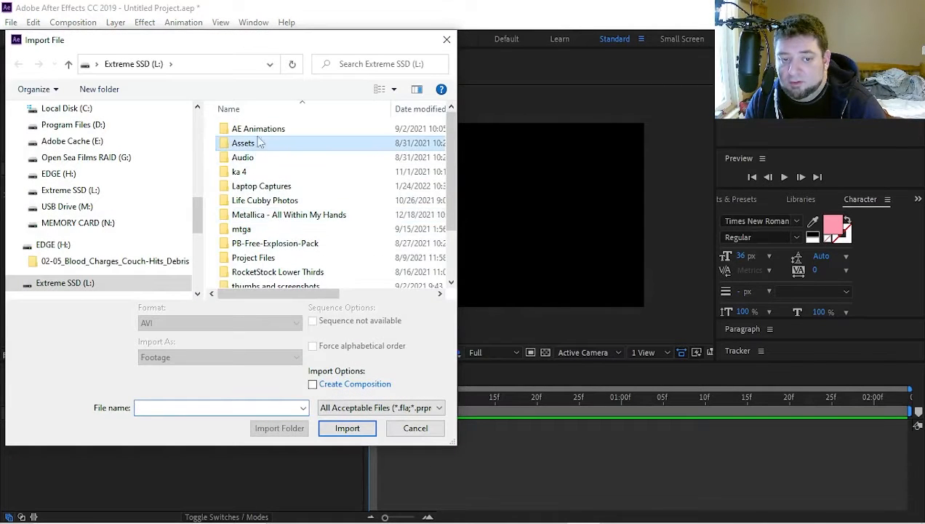
pyautogui.moveTo(263, 50); pyautogui.dragTo(584, 49)
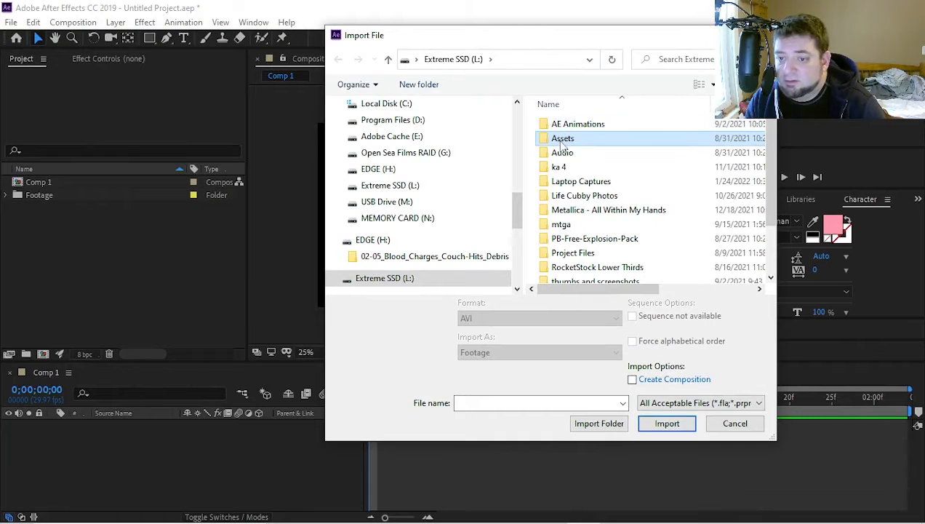
pyautogui.moveTo(560, 142); pyautogui.dragTo(176, 261)
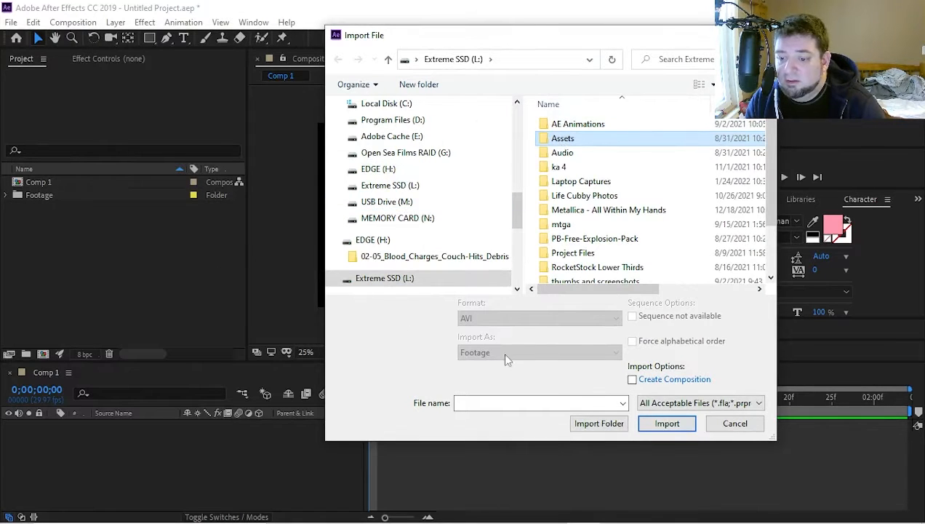
pyautogui.click(598, 424)
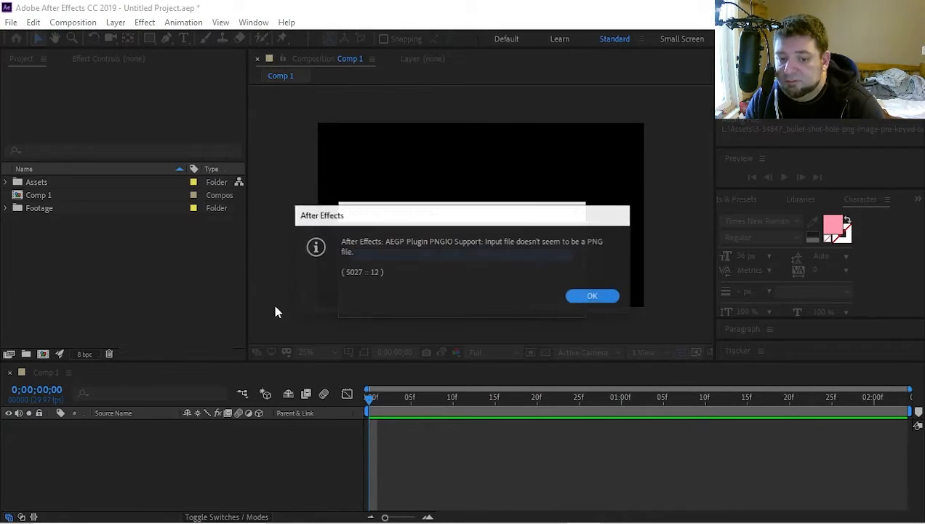
pyautogui.click(602, 298)
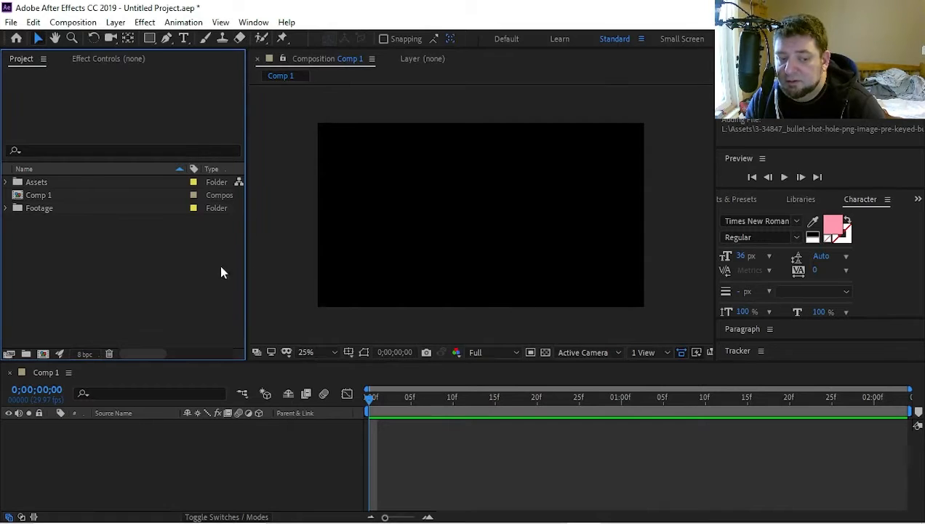
pyautogui.click(6, 182)
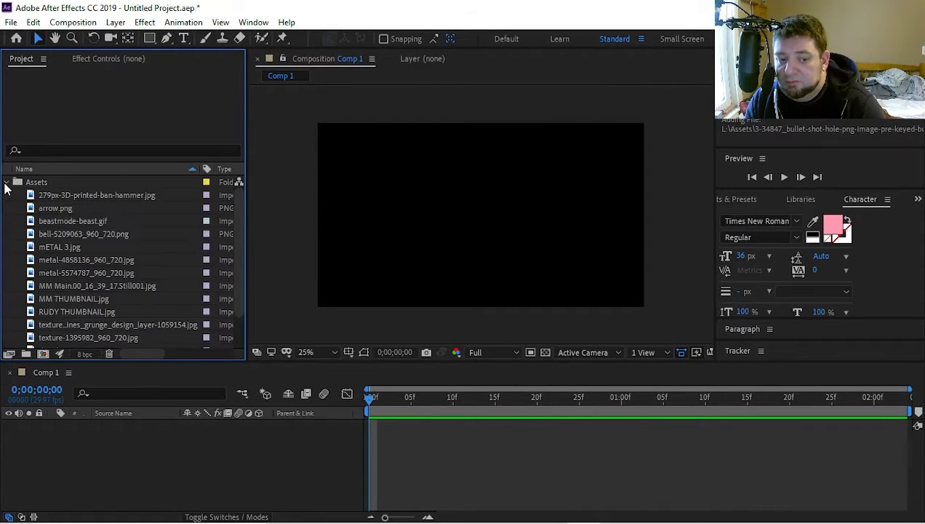
pyautogui.click(6, 182)
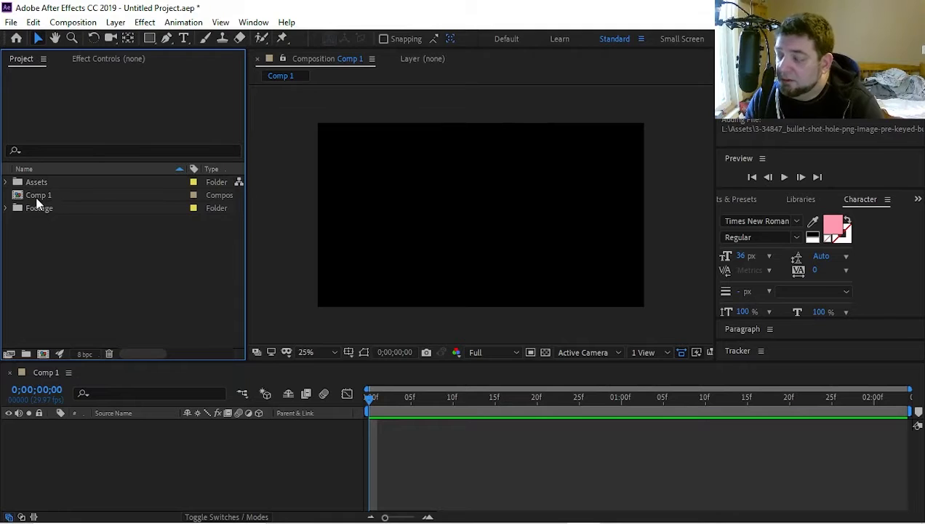
# Add the mm video from the Footage folder to Comp 1 and rename its layer as myster mondy.
pyautogui.click(8, 208)
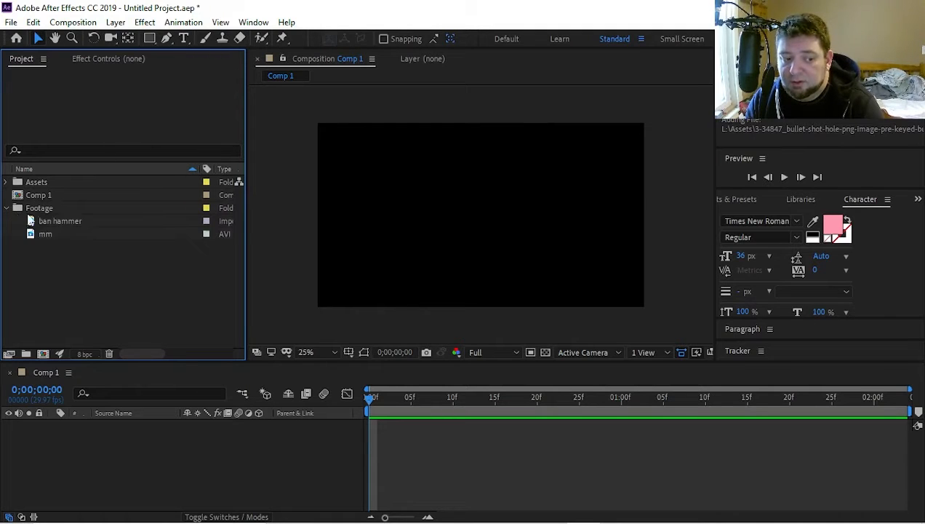
pyautogui.moveTo(45, 233); pyautogui.dragTo(72, 428)
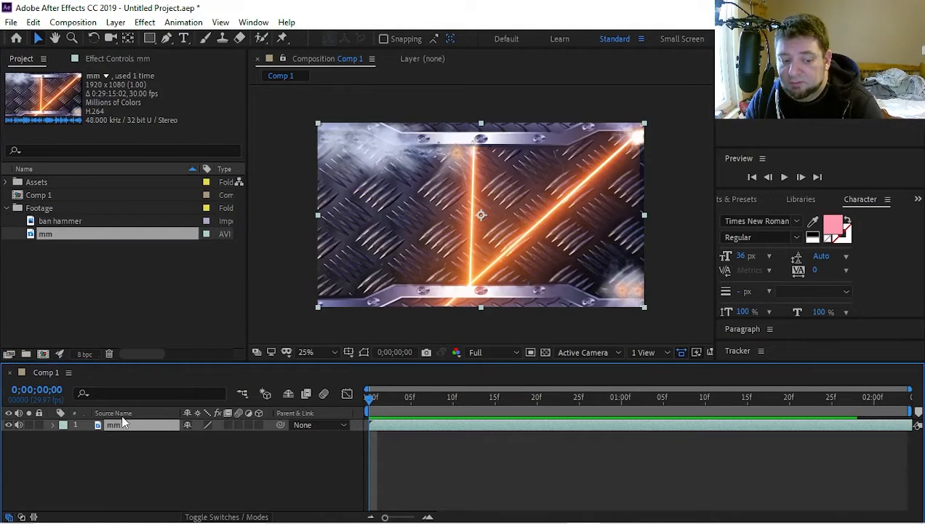
pyautogui.press('Return')
pyautogui.write('m')
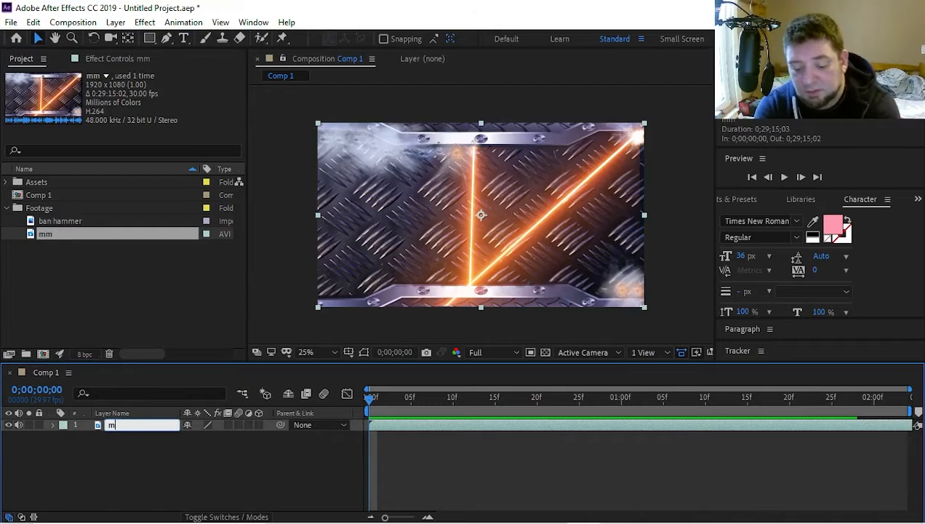
pyautogui.write('yster mondy')
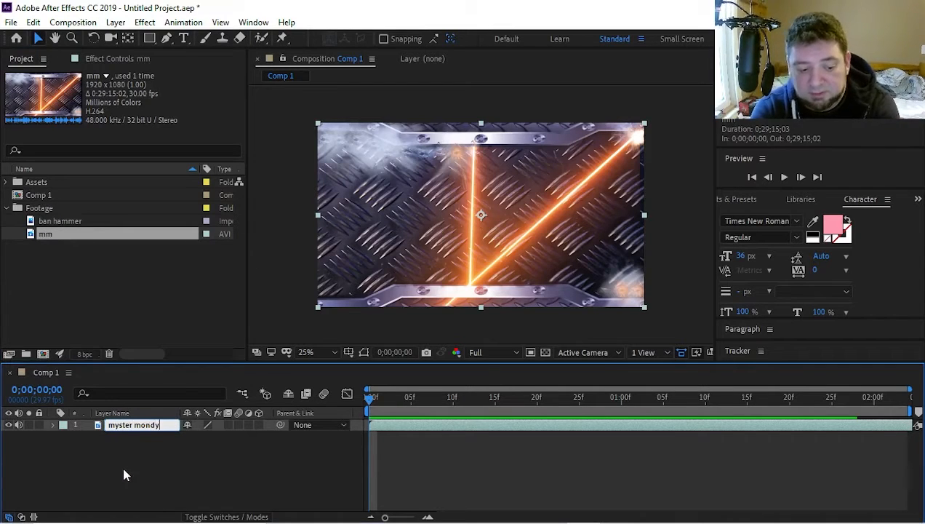
pyautogui.press('Return')
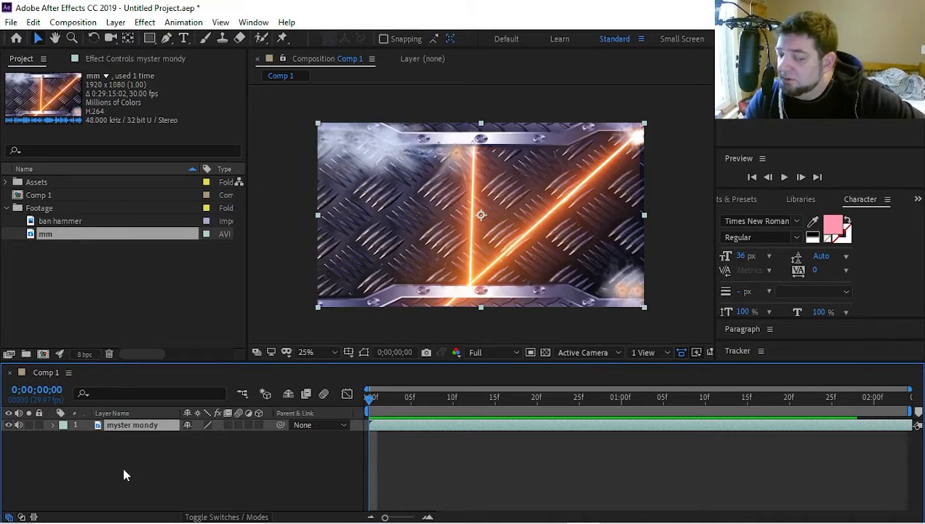
# Add the ban hammer image to Comp 1 beneath the video layer and rename its layer as stupid things.
pyautogui.moveTo(62, 221); pyautogui.dragTo(94, 440)
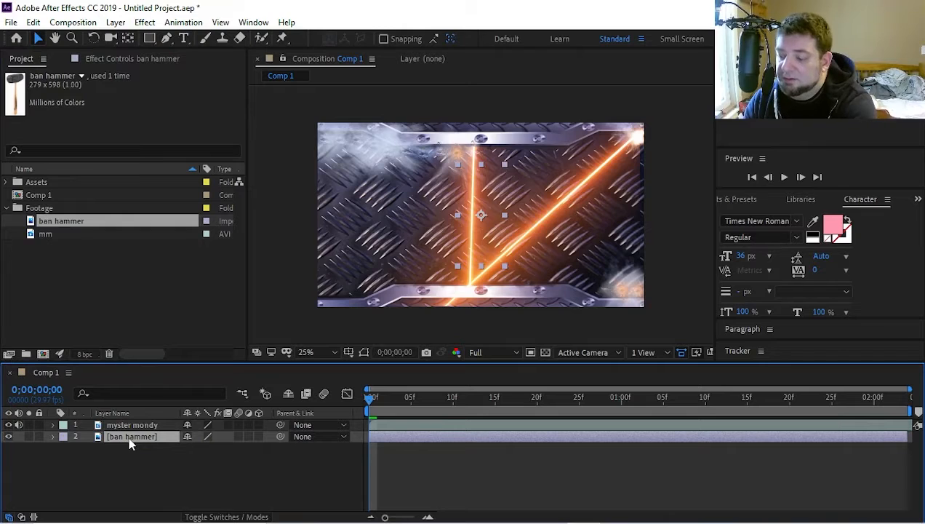
pyautogui.press('Return')
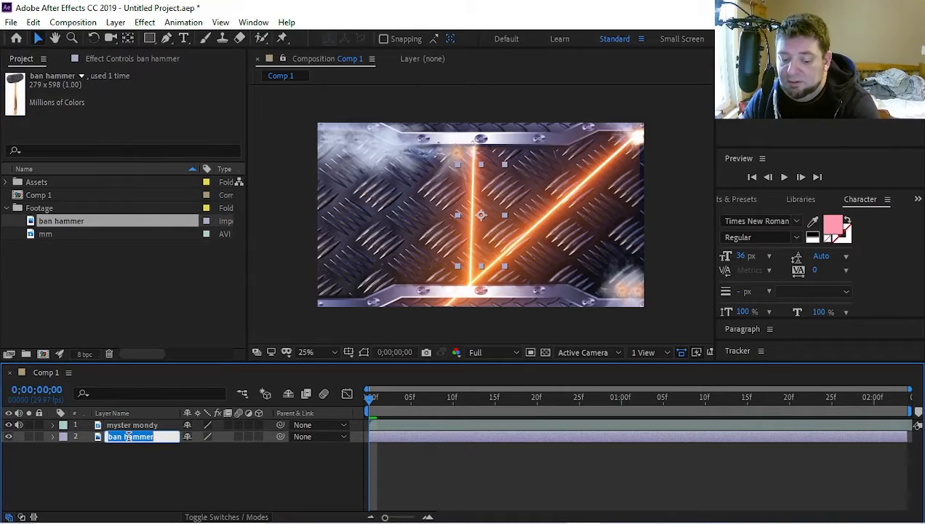
pyautogui.write('stupi')
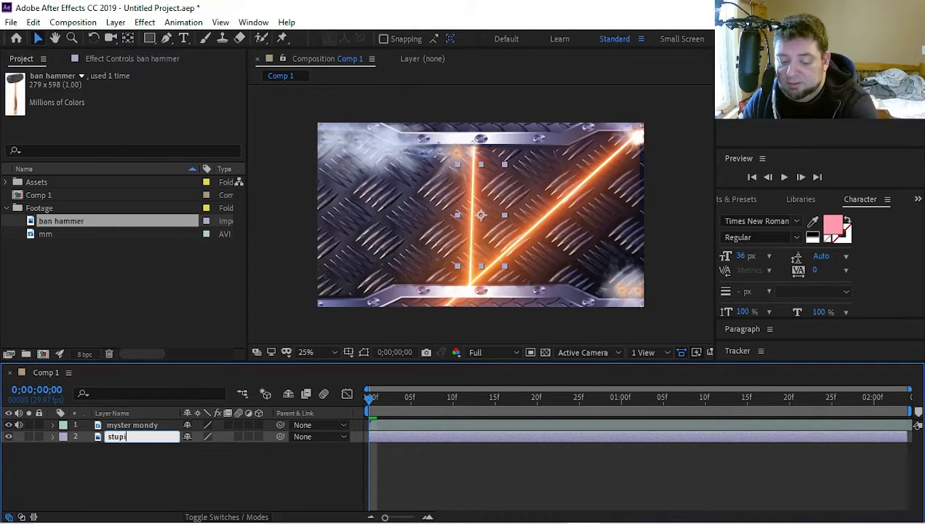
pyautogui.write('d thinb')
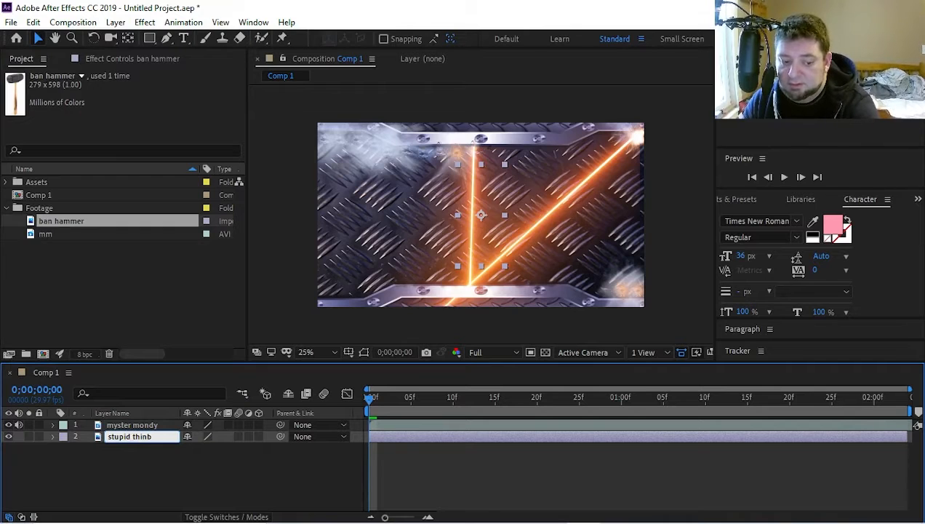
pyautogui.press('BackSpace')
pyautogui.write('gs')
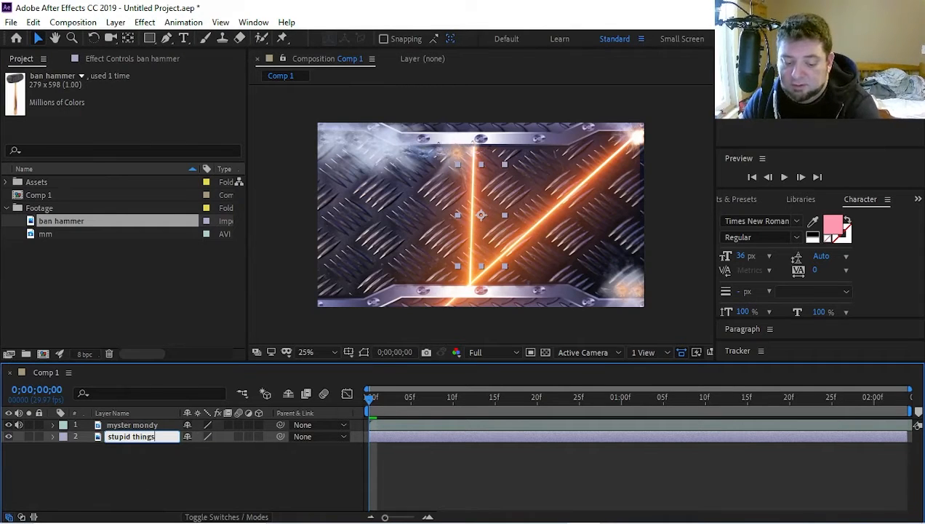
pyautogui.press('Return')
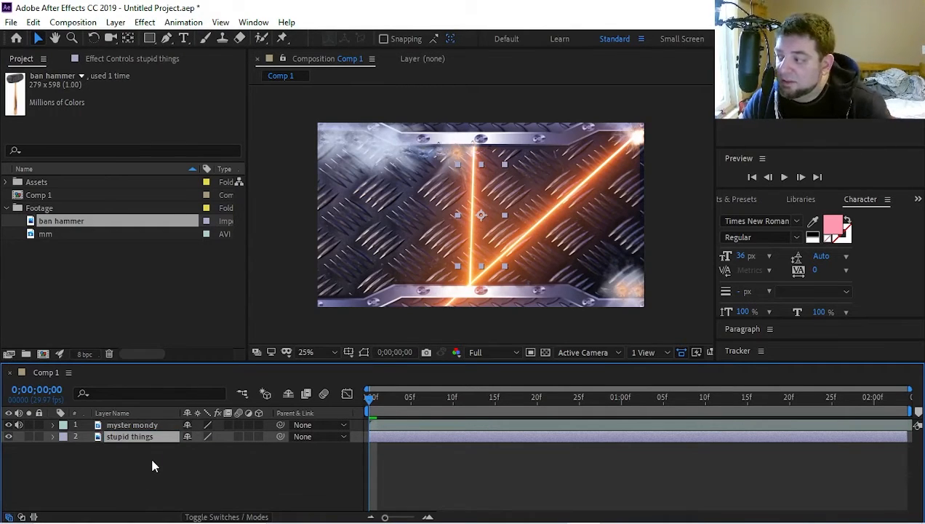
pyautogui.click(132, 460)
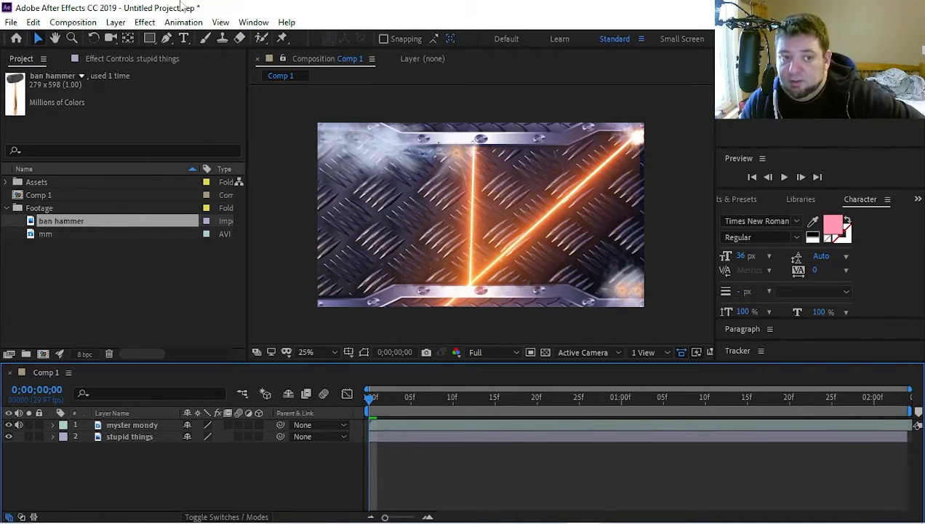
# Draw a paragraph text box across the left-centre of the video frame containing the text fnbdfbfbdgbdfbd.
pyautogui.click(184, 38)
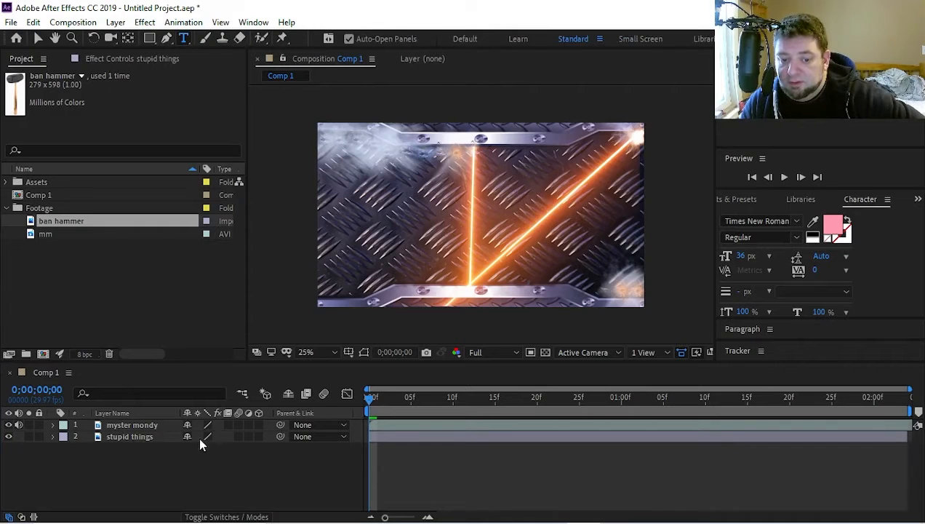
pyautogui.moveTo(343, 198); pyautogui.dragTo(502, 249)
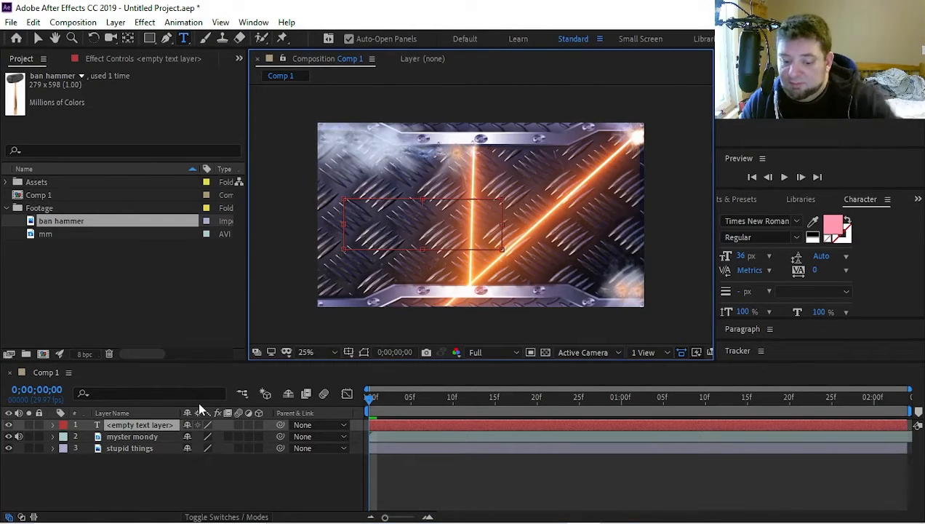
pyautogui.write('fnbdfbfbdgbdfbd')
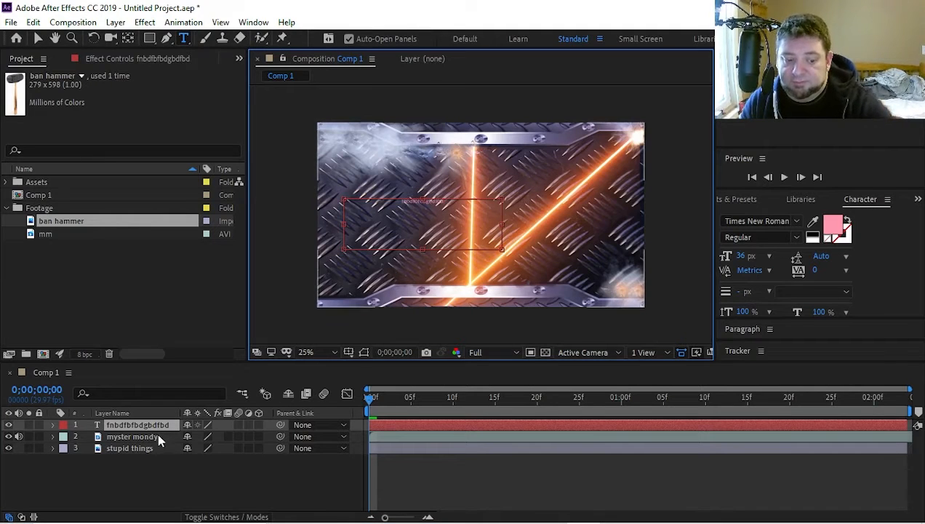
pyautogui.click(157, 422)
pyautogui.click(172, 471)
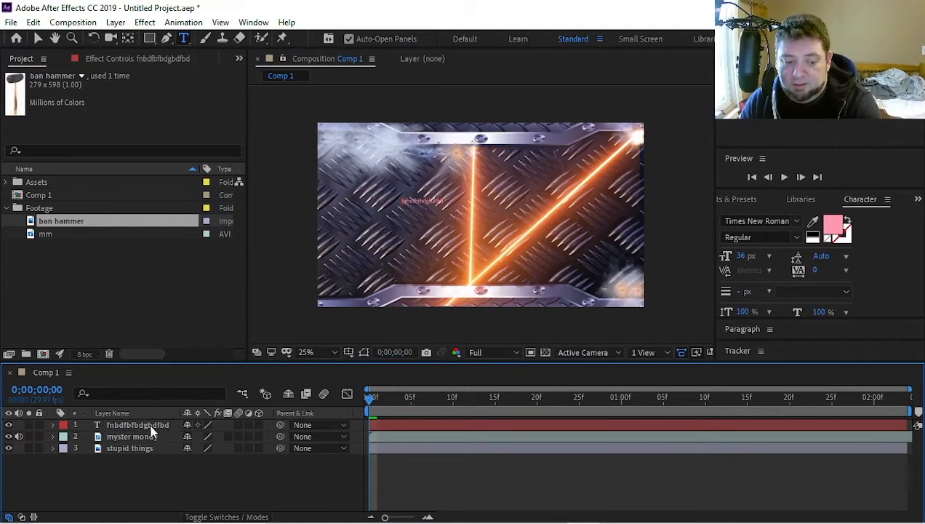
# Move the text layer's anchor point up onto the middle of the text and enlarge the layer's scale to 391%.
pyautogui.click(149, 426)
pyautogui.press('s')
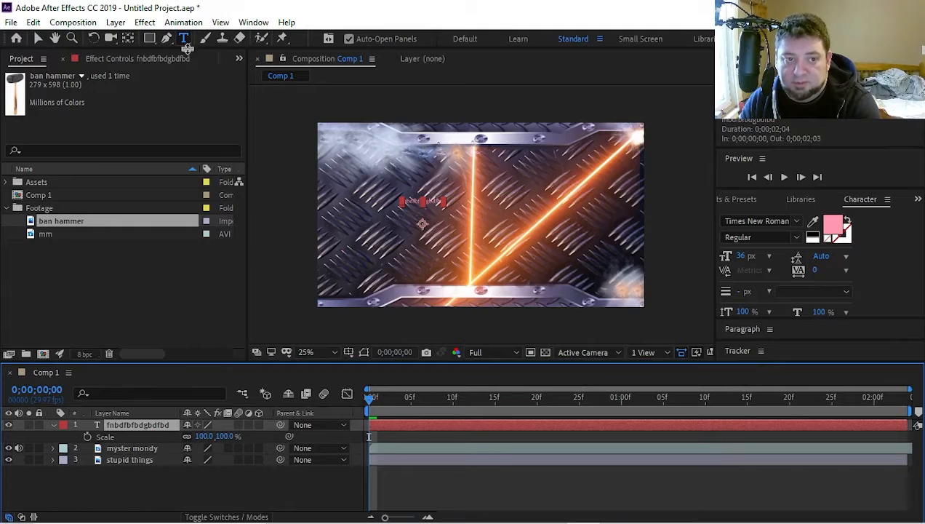
pyautogui.click(128, 39)
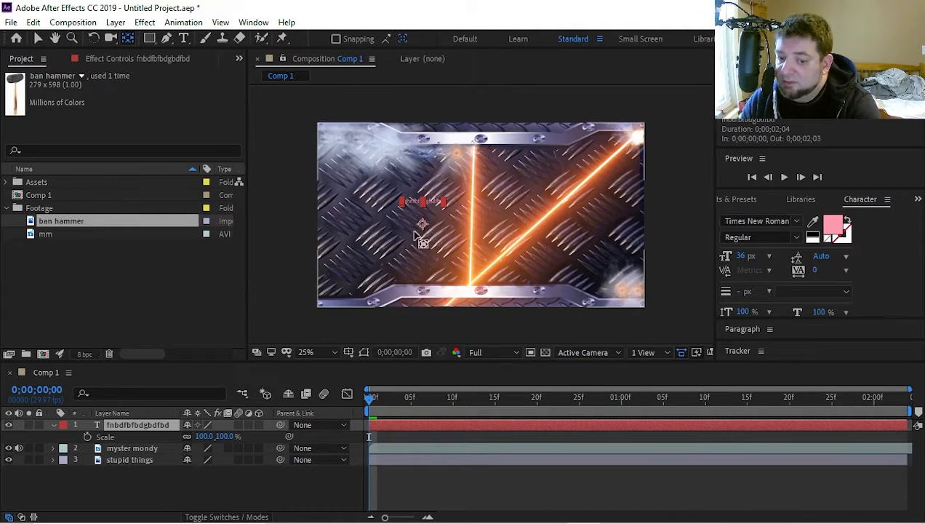
pyautogui.moveTo(215, 435); pyautogui.dragTo(350, 424)
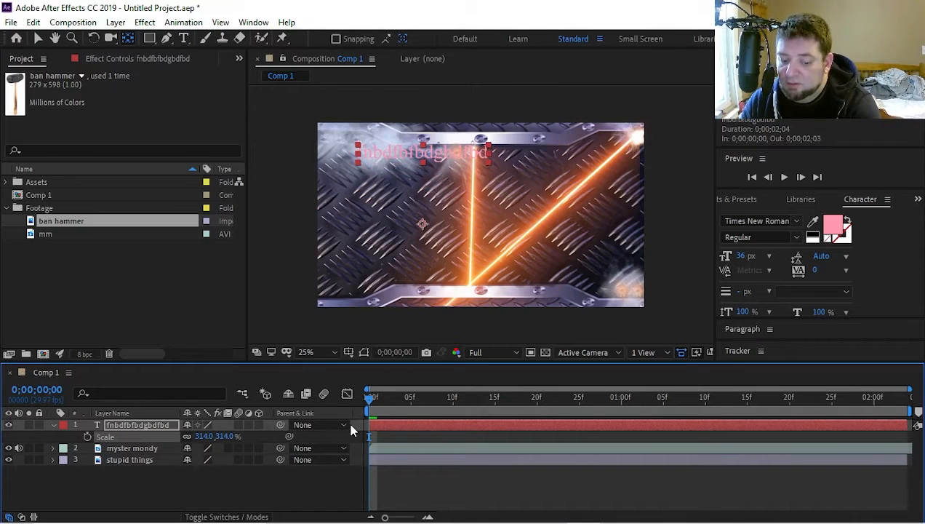
pyautogui.moveTo(423, 221); pyautogui.dragTo(422, 156)
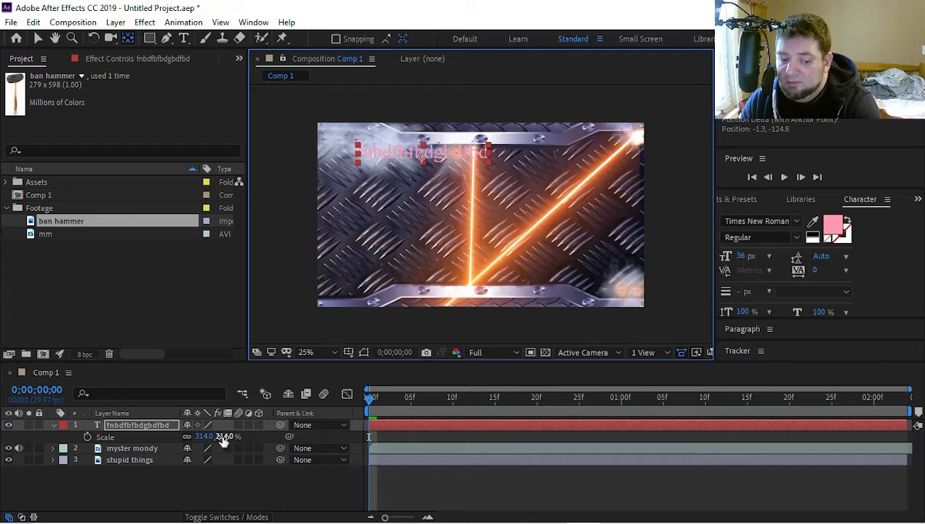
pyautogui.moveTo(219, 436); pyautogui.dragTo(240, 433)
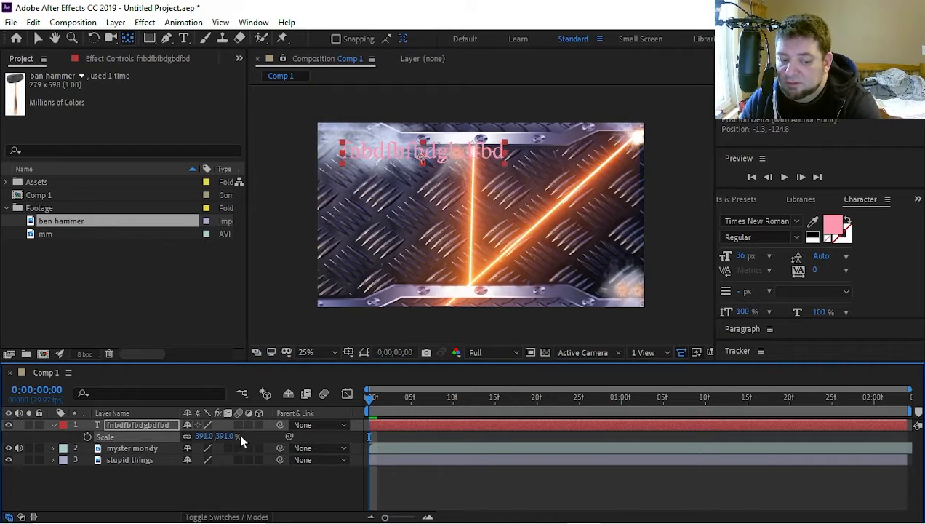
# Move the text to the middle of the frame, at about 896, 572, and change its fill color to white.
pyautogui.press('v')
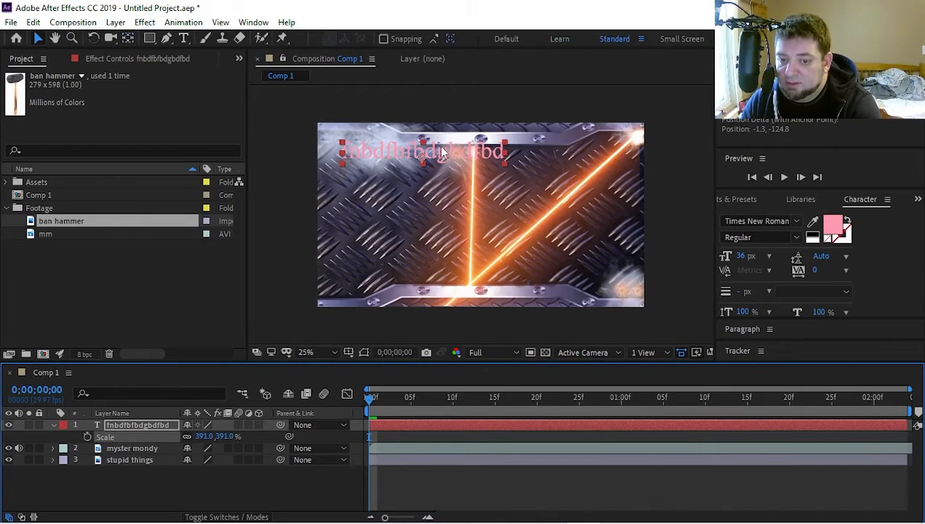
pyautogui.moveTo(438, 146); pyautogui.dragTo(489, 215)
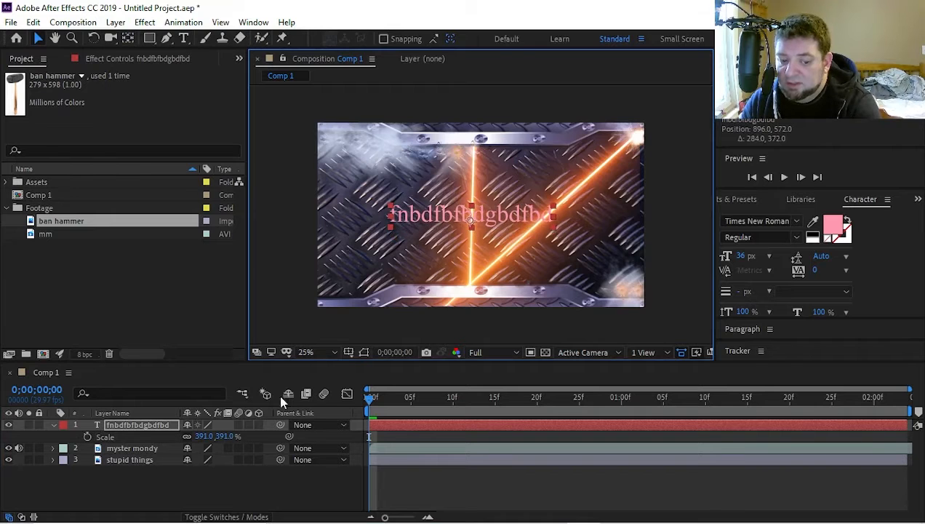
pyautogui.click(833, 225)
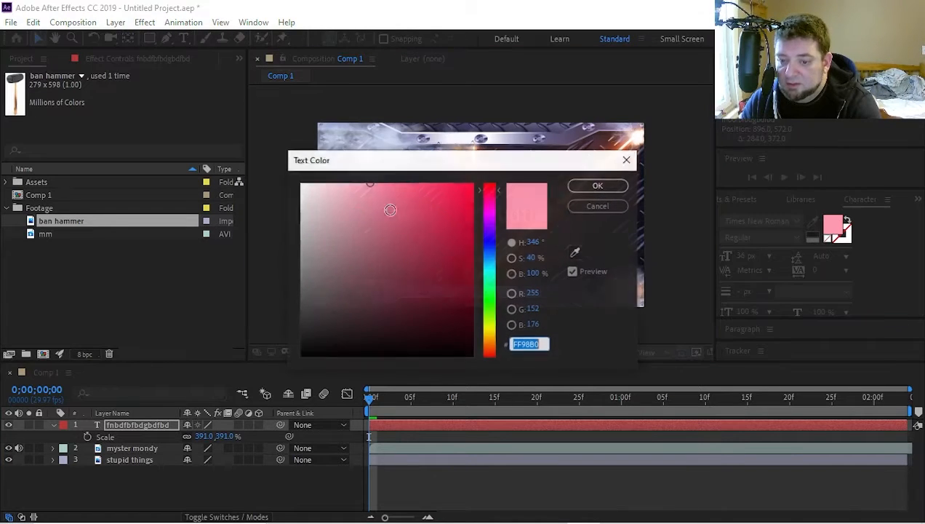
pyautogui.click(598, 186)
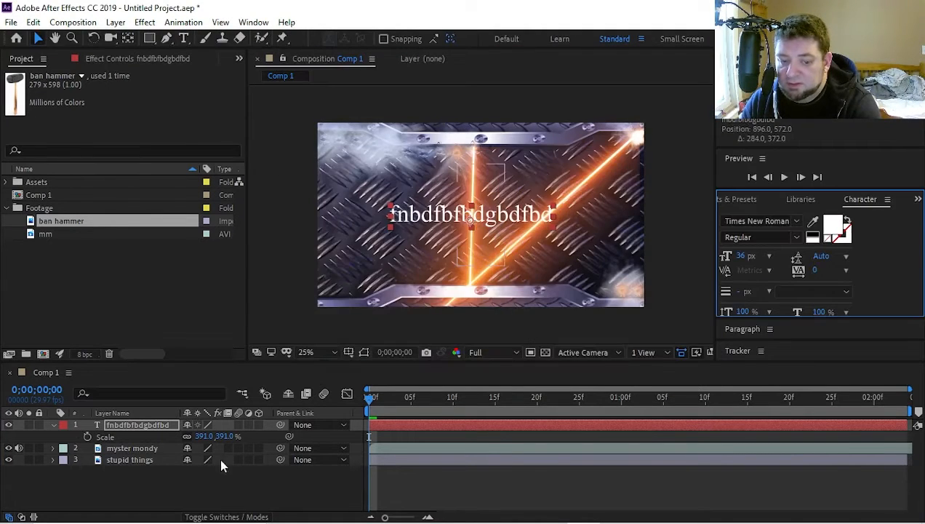
pyautogui.click(173, 499)
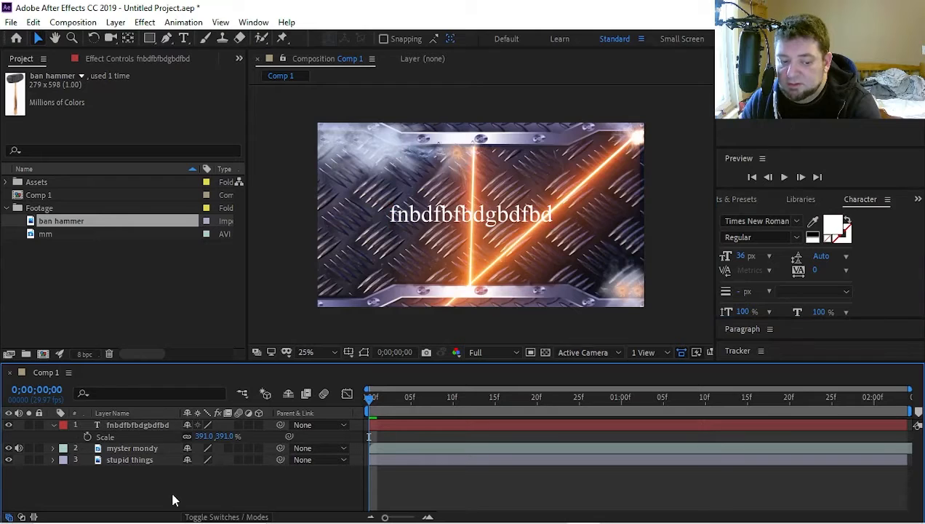
# Send the text layer to the bottom of the layer stack and bring it back above the other layers.
pyautogui.click(121, 428)
pyautogui.click(53, 425)
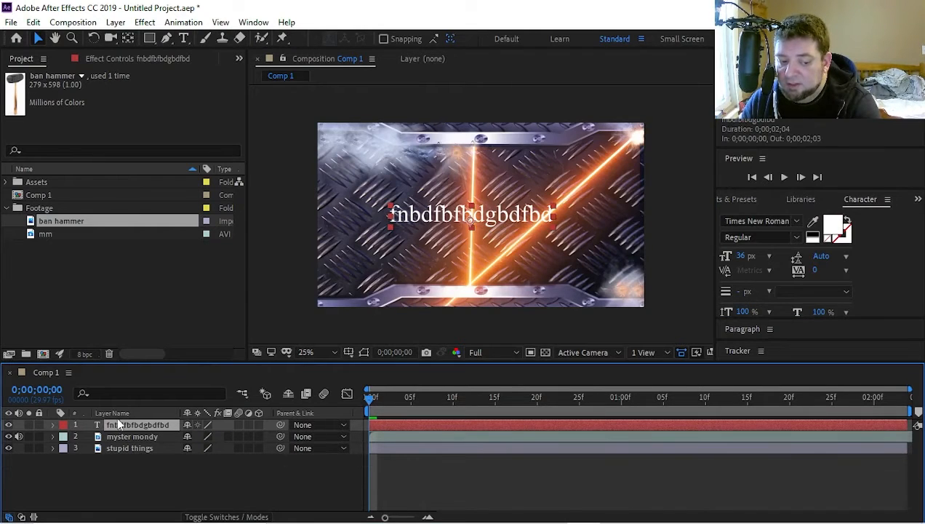
pyautogui.moveTo(126, 429); pyautogui.dragTo(121, 498)
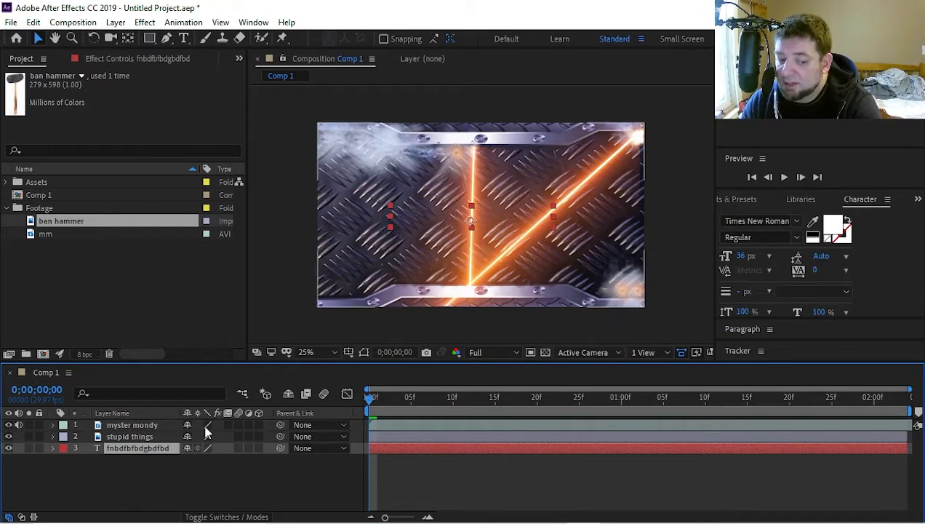
pyautogui.click(159, 435)
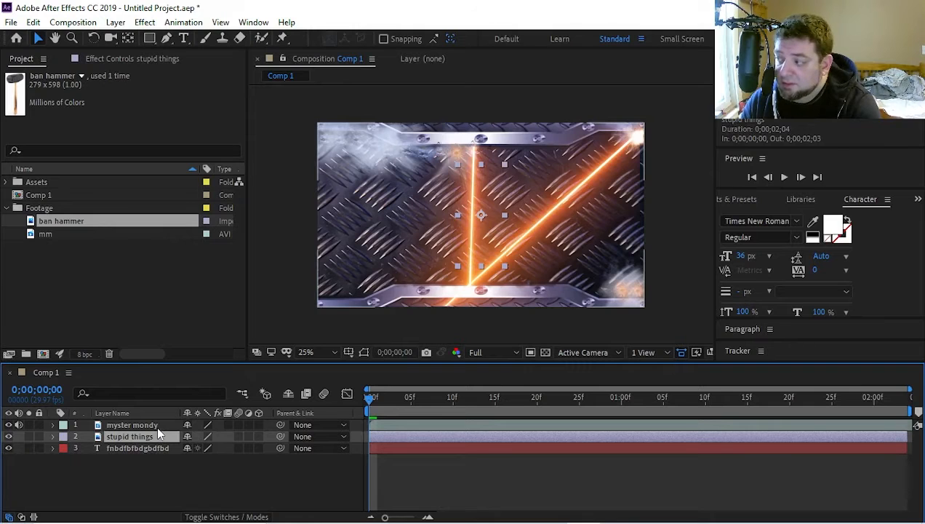
pyautogui.moveTo(125, 448); pyautogui.dragTo(127, 420)
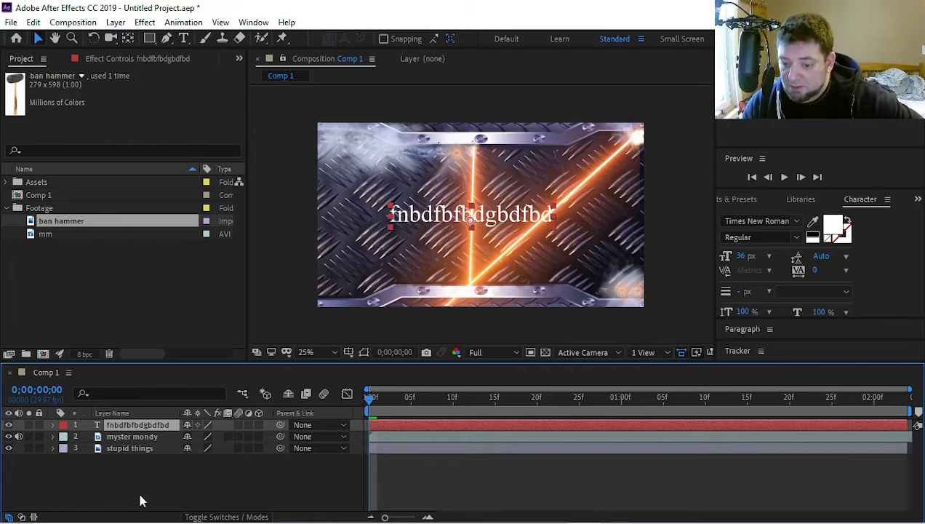
# Preview the composition with the text over the video and return the playhead to the start.
pyautogui.press('space')
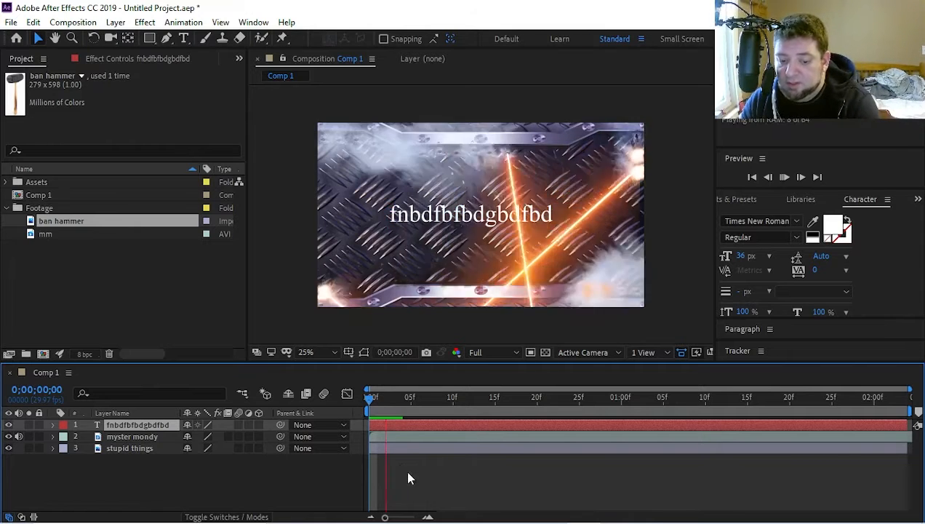
pyautogui.press('space')
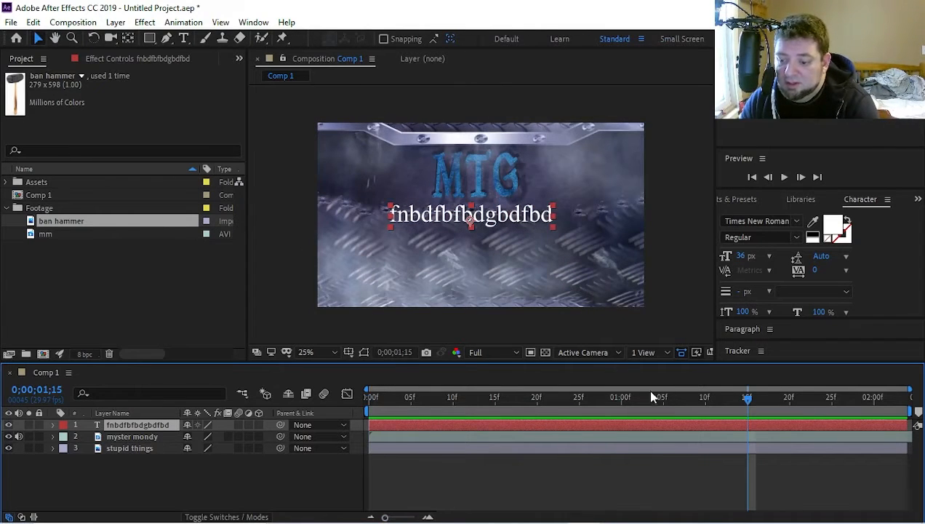
pyautogui.moveTo(742, 405); pyautogui.dragTo(313, 403)
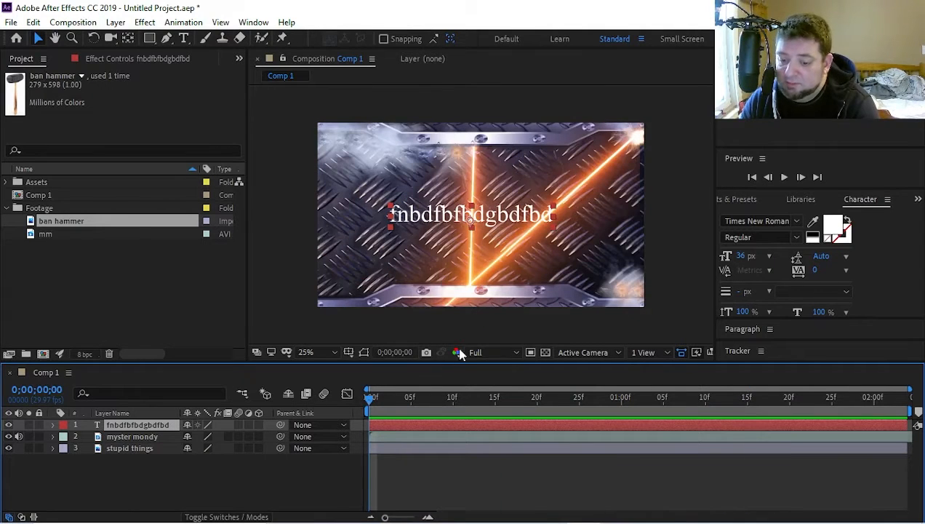
# Try the Quarter and Half preview resolutions during playback and restore the resolution to Full.
pyautogui.click(515, 353)
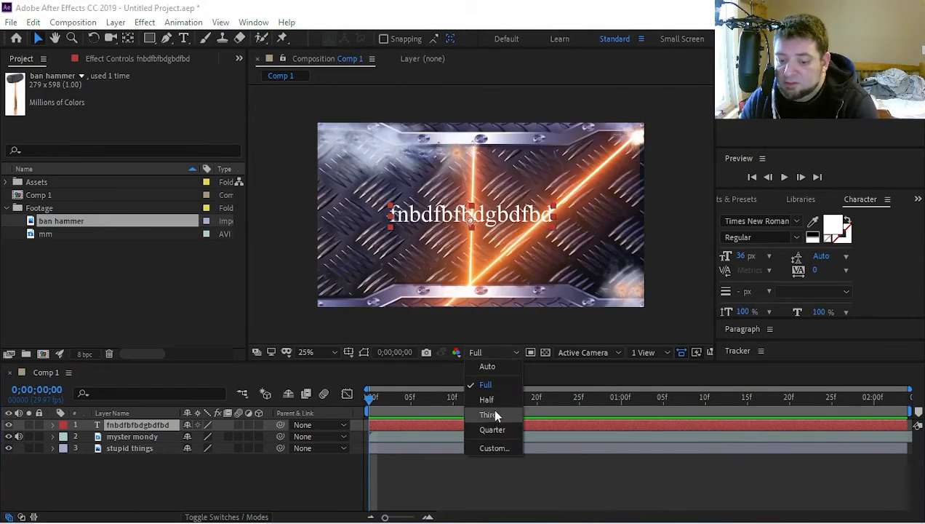
pyautogui.click(489, 429)
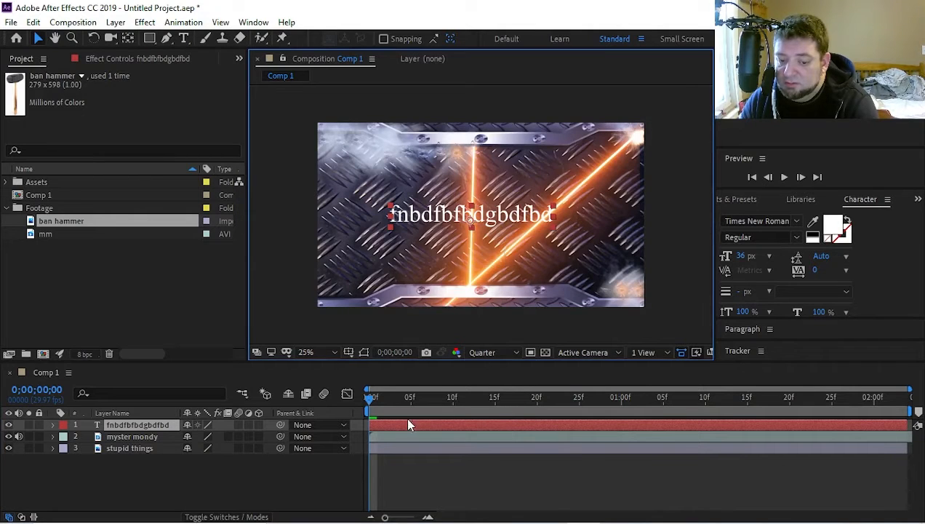
pyautogui.press('space')
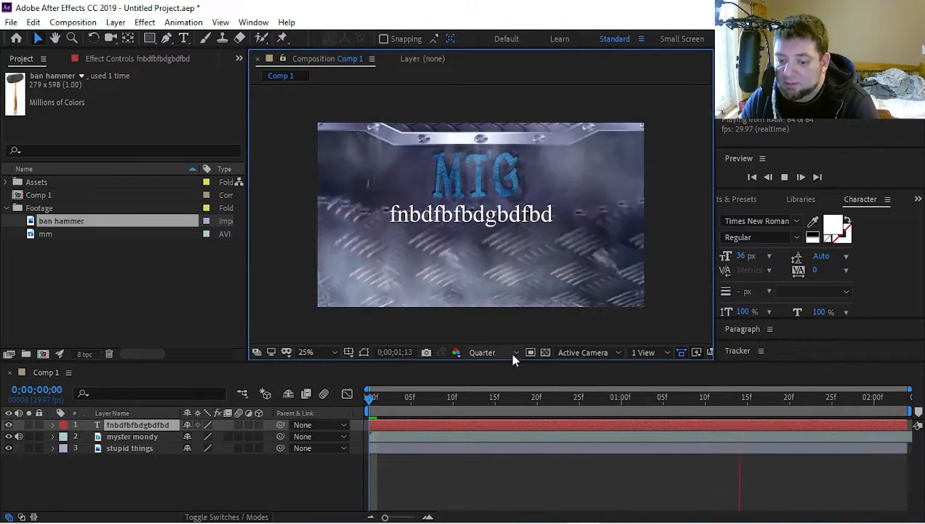
pyautogui.click(509, 352)
pyautogui.click(486, 400)
pyautogui.click(484, 352)
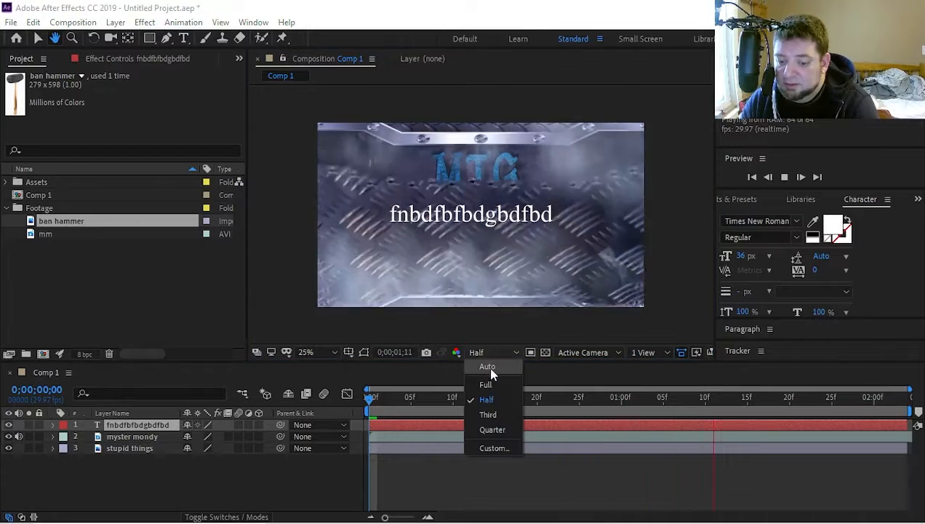
pyautogui.click(485, 384)
pyautogui.press('space')
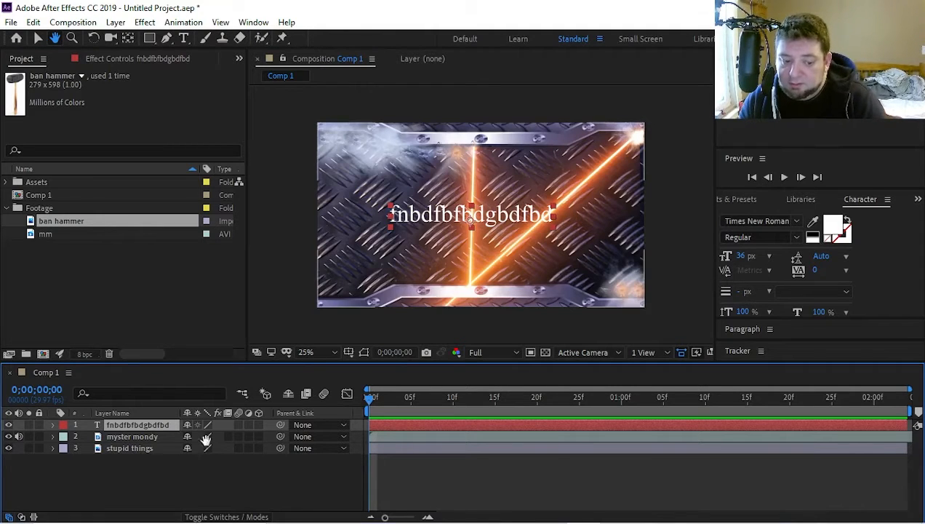
# Replace the placeholder text in the frame with Mystery Monday.
pyautogui.press('v')
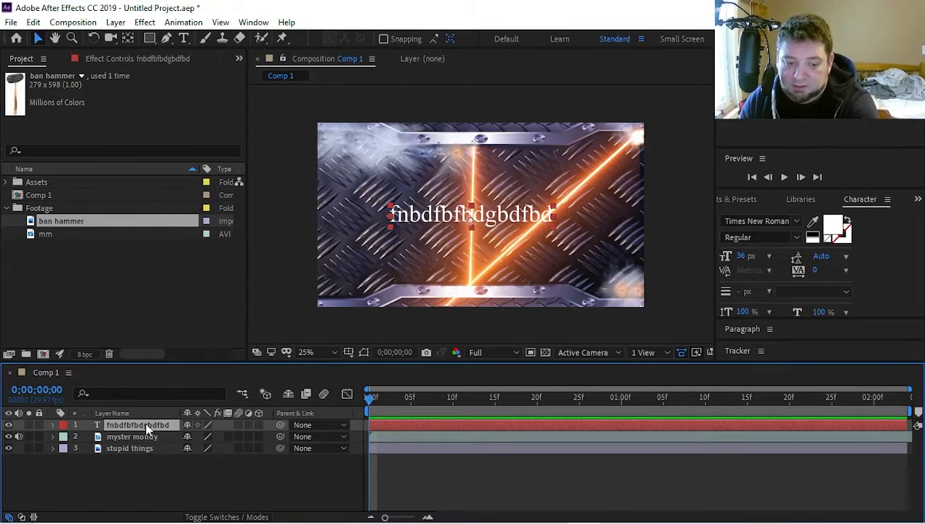
pyautogui.doubleClick(451, 212)
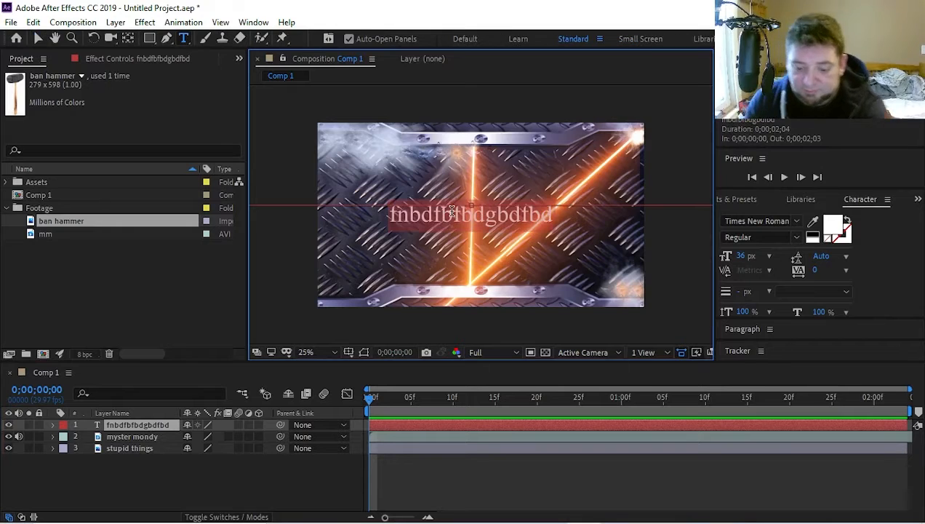
pyautogui.write('Myster Monday')
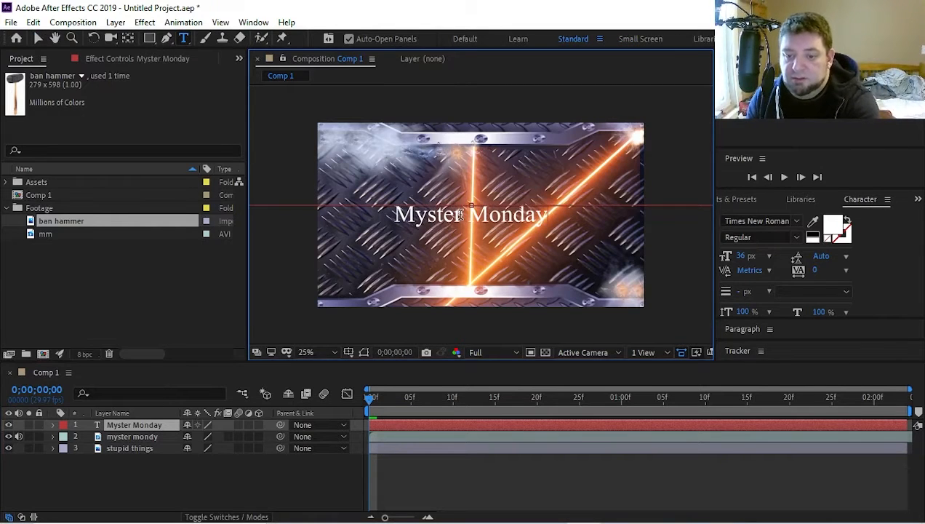
pyautogui.press('BackSpace')
pyautogui.press('BackSpace')
pyautogui.press('BackSpace')
pyautogui.press('BackSpace')
pyautogui.press('BackSpace')
pyautogui.press('BackSpace')
pyautogui.press('BackSpace')
pyautogui.write('y Monday')
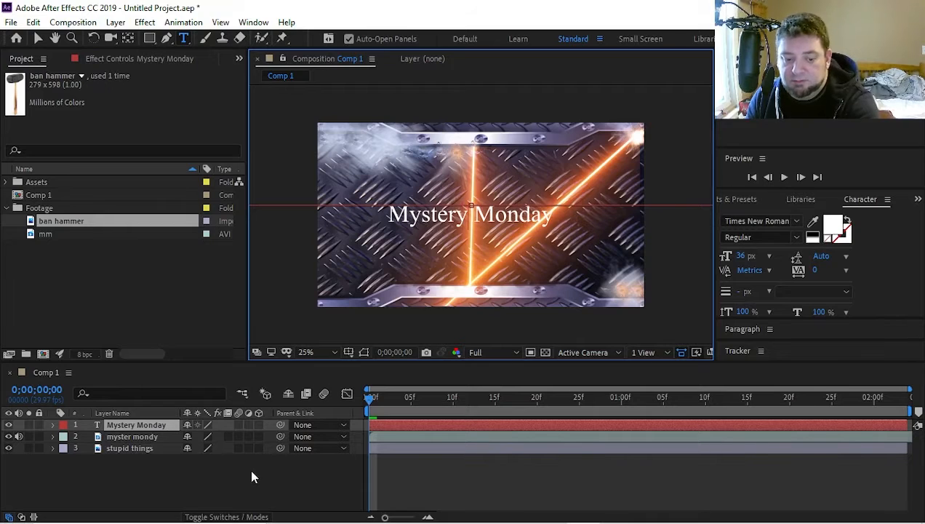
pyautogui.click(249, 467)
# Keyframe the Mystery Monday text's position from about -528, 560 outside the frame at 0;00;00;00 to about 984, 564 at 0;00;01;00.
pyautogui.click(157, 425)
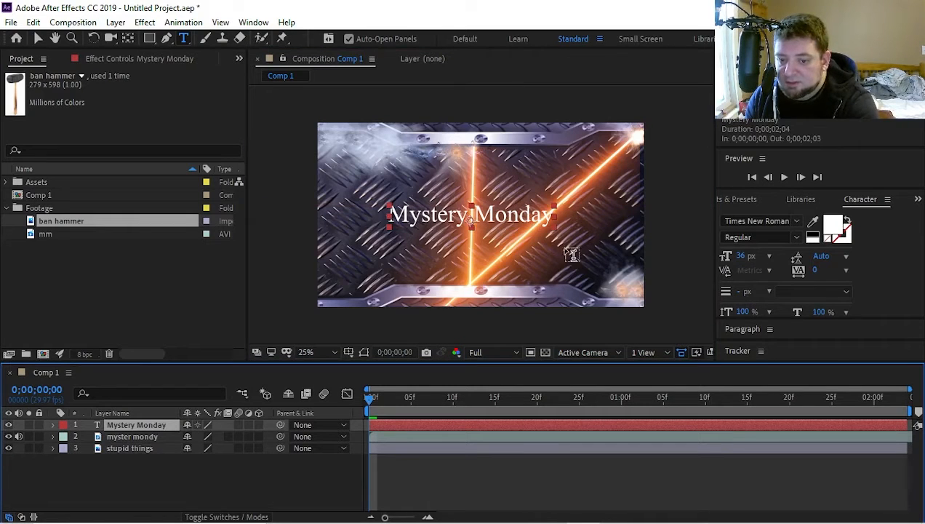
pyautogui.press('v')
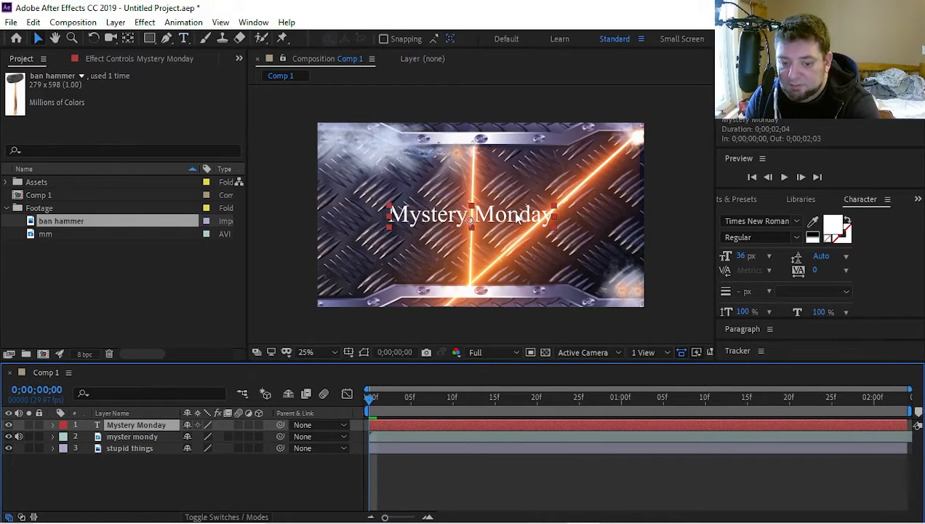
pyautogui.press('p')
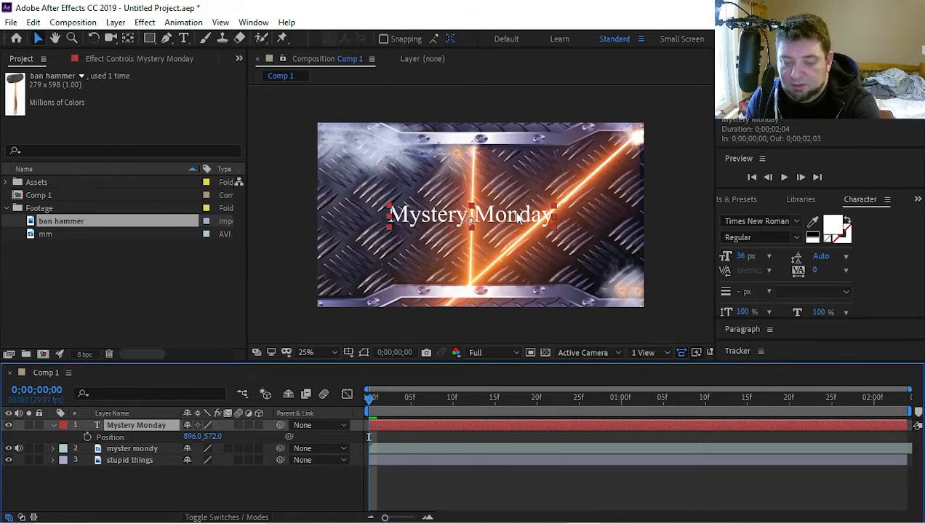
pyautogui.moveTo(522, 215); pyautogui.dragTo(280, 212)
pyautogui.click(87, 436)
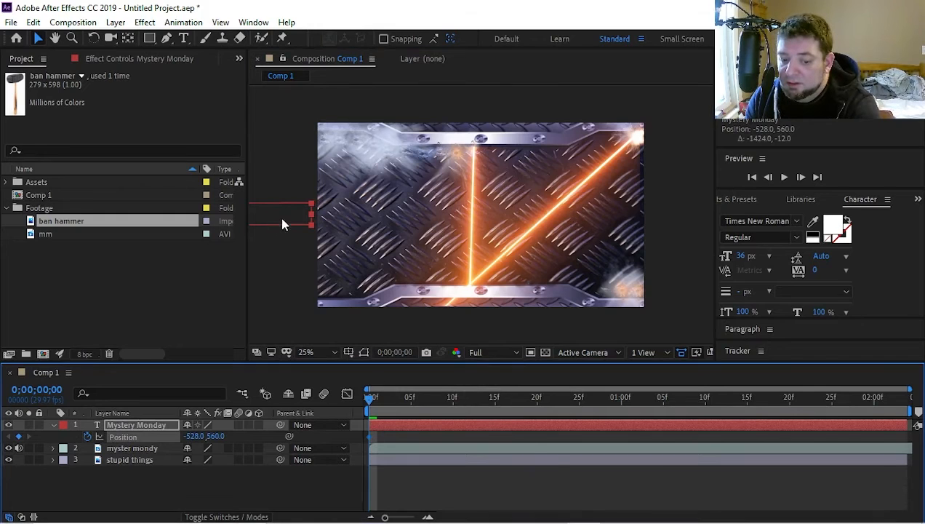
pyautogui.click(620, 398)
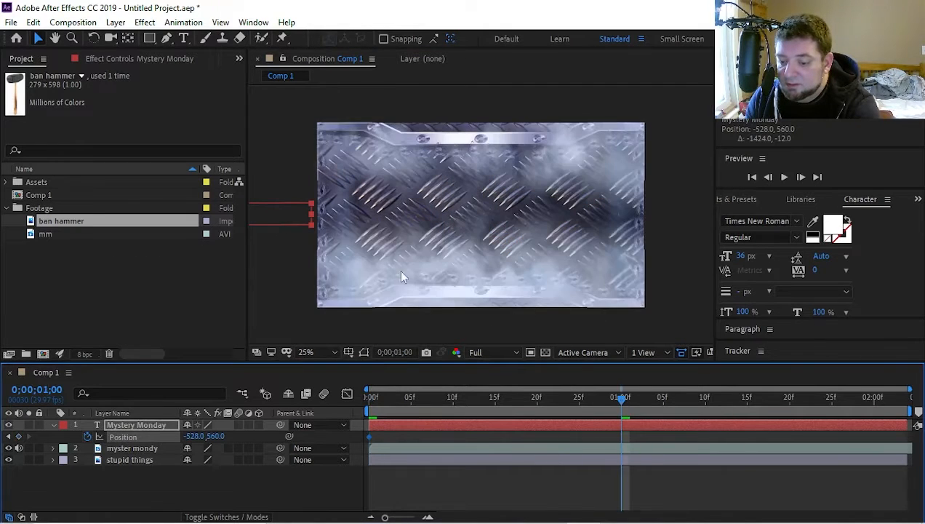
pyautogui.moveTo(284, 221); pyautogui.dragTo(570, 224)
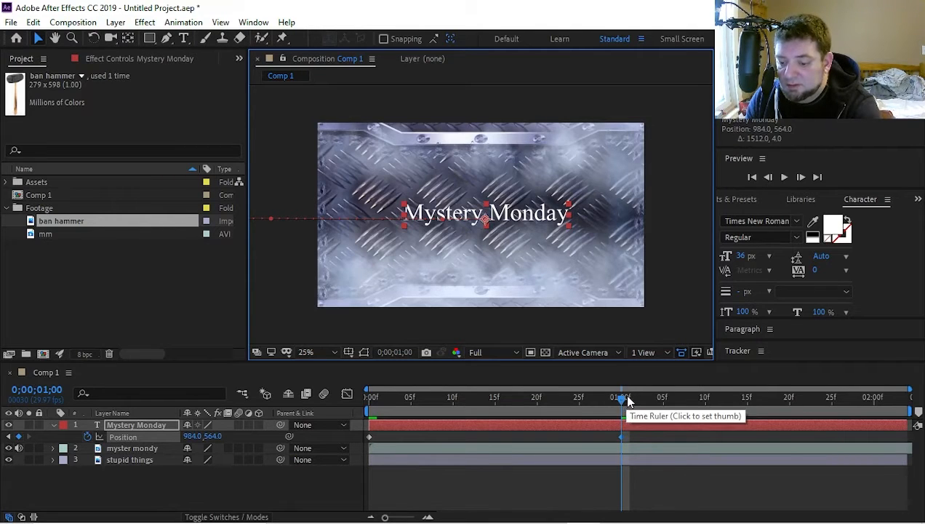
# End the work area at 0;00;01;05 and preview the text sliding into the frame.
pyautogui.moveTo(629, 401); pyautogui.dragTo(663, 401)
pyautogui.press('n')
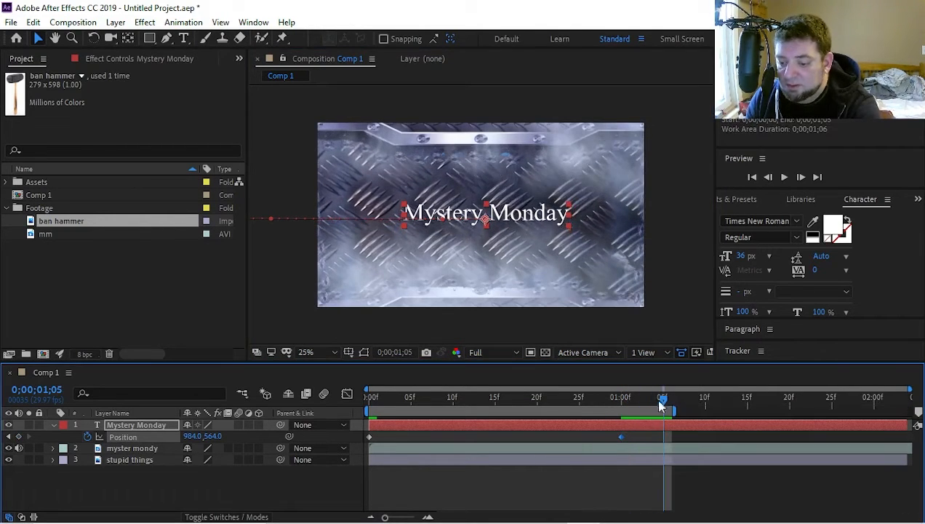
pyautogui.press('space')
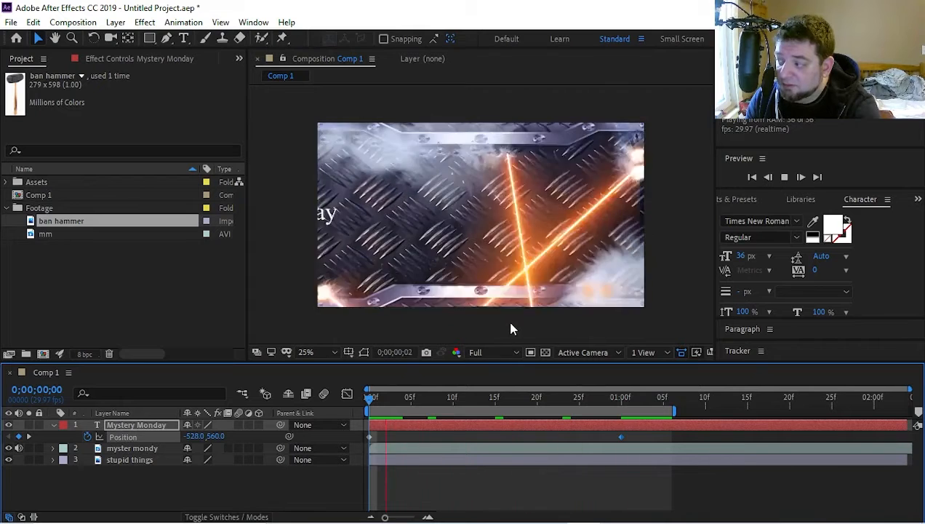
pyautogui.press('space')
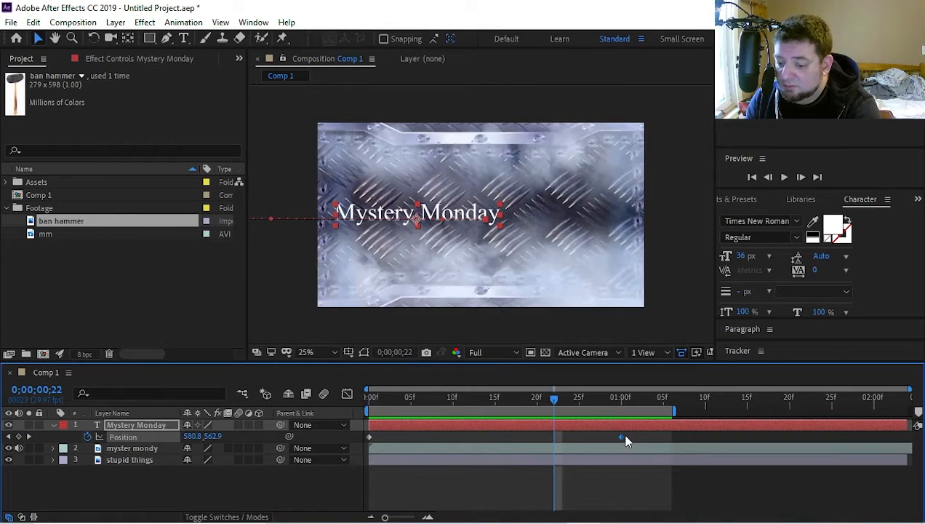
# Apply Easy Ease to the text's position keyframe at 0;00;01;00 and preview the eased motion.
pyautogui.moveTo(636, 434); pyautogui.dragTo(611, 444)
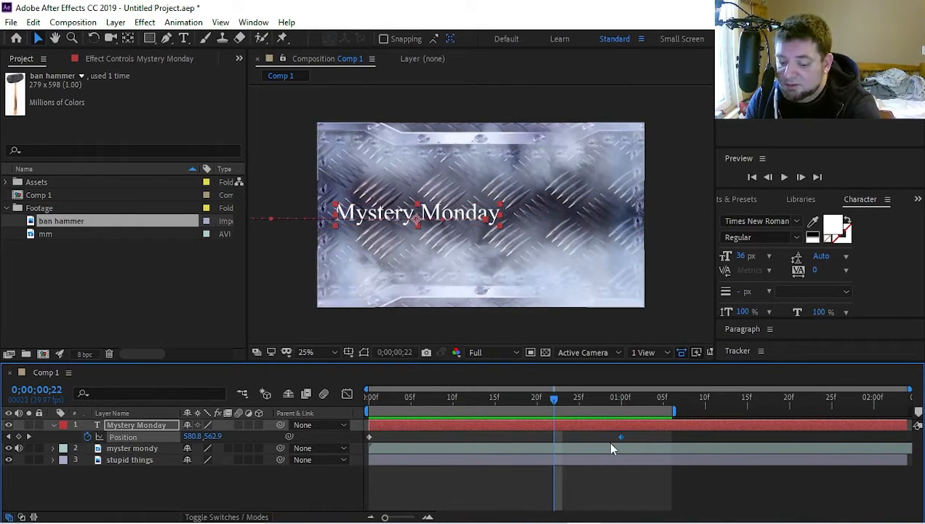
pyautogui.press('F9')
pyautogui.rightClick(621, 437)
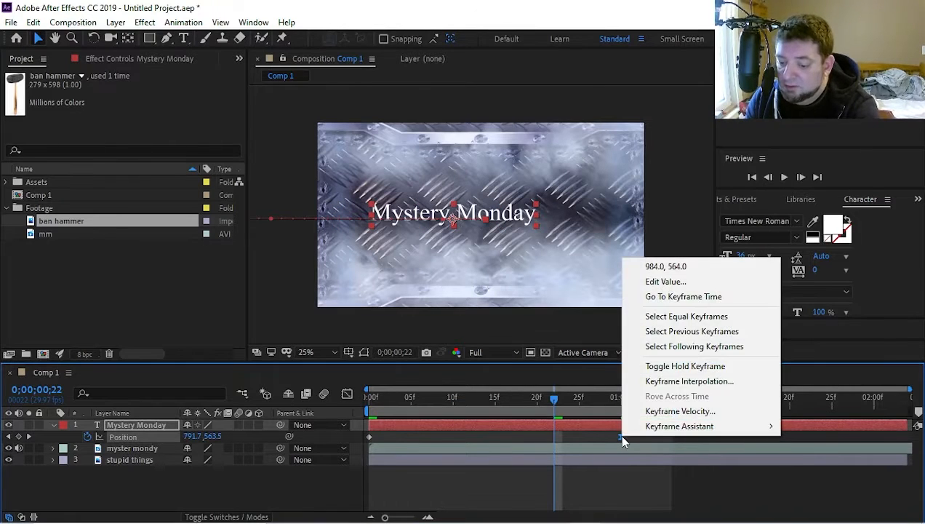
pyautogui.moveTo(669, 426)
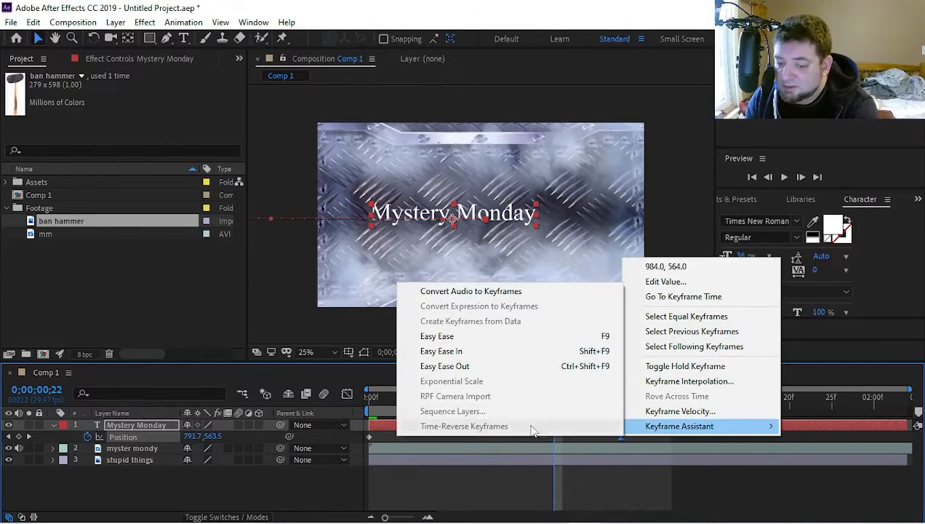
pyautogui.click(468, 336)
pyautogui.press('space')
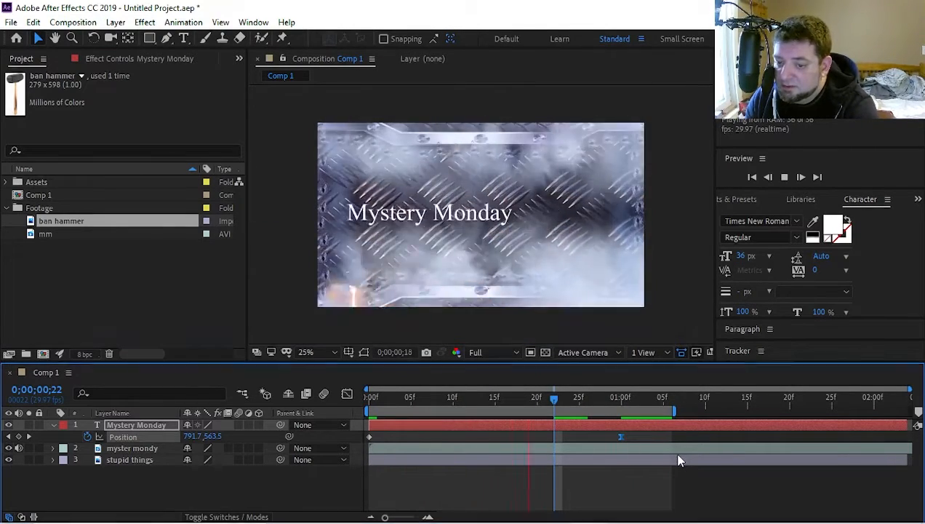
pyautogui.press('space')
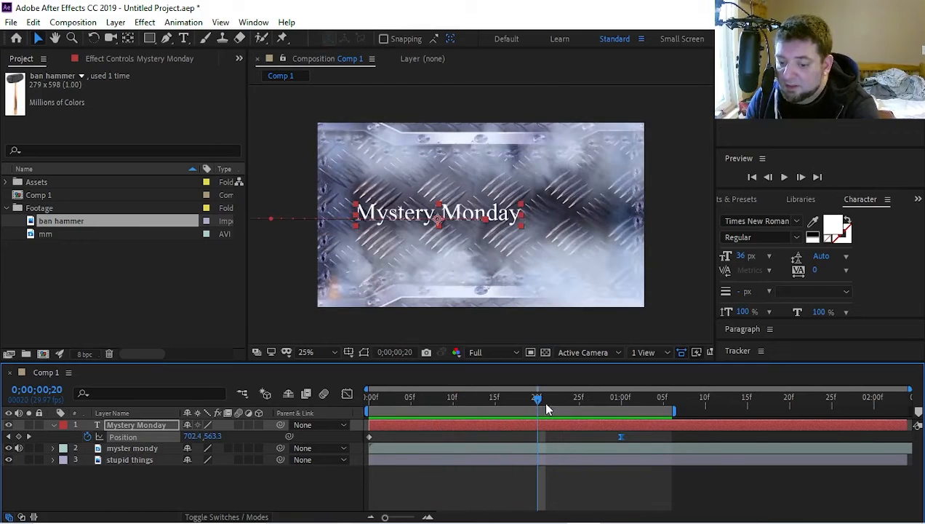
# Go to 0;00;00;23 and enable motion blur for the composition and the Mystery Monday layer.
pyautogui.moveTo(547, 410); pyautogui.dragTo(569, 404)
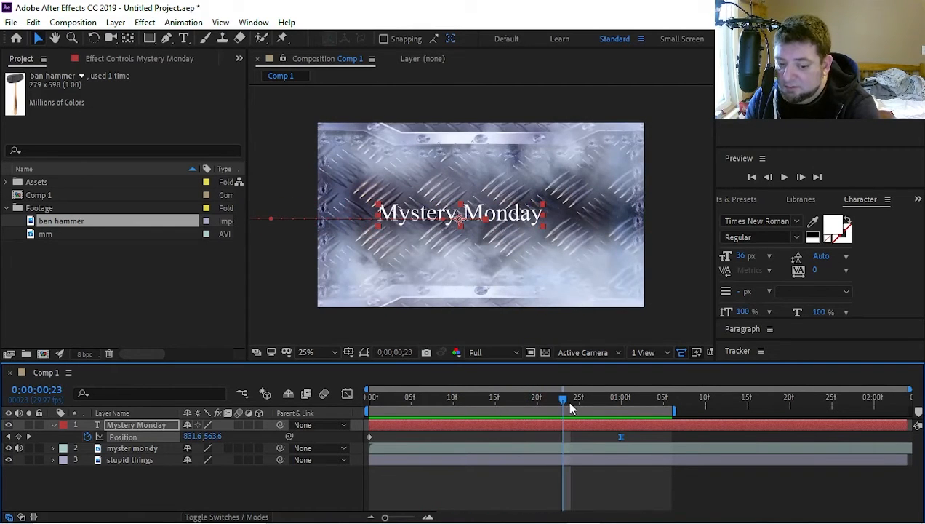
pyautogui.click(325, 393)
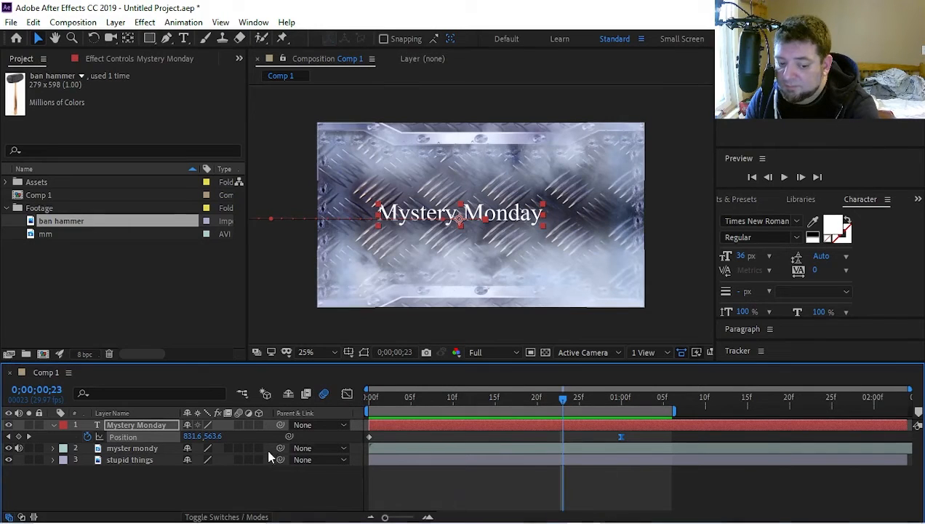
pyautogui.click(239, 424)
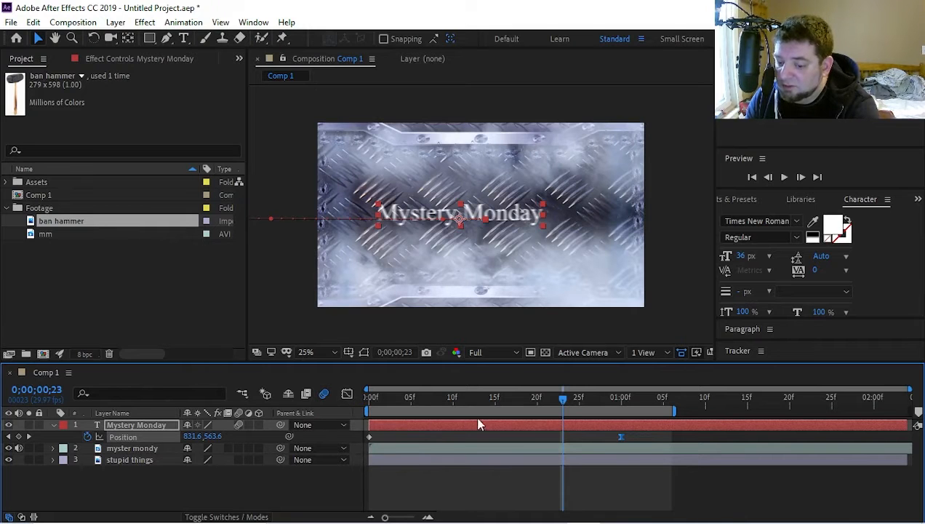
# Play the motion-blurred text animation from the start and examine it up to 0;00;00;28.
pyautogui.moveTo(564, 405); pyautogui.dragTo(301, 419)
pyautogui.press('space')
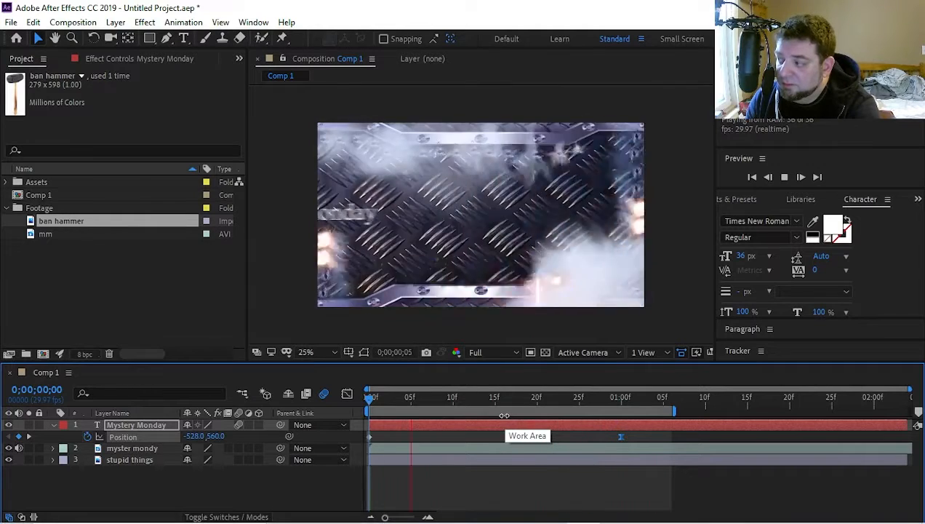
pyautogui.press('space')
pyautogui.moveTo(547, 399); pyautogui.dragTo(605, 400)
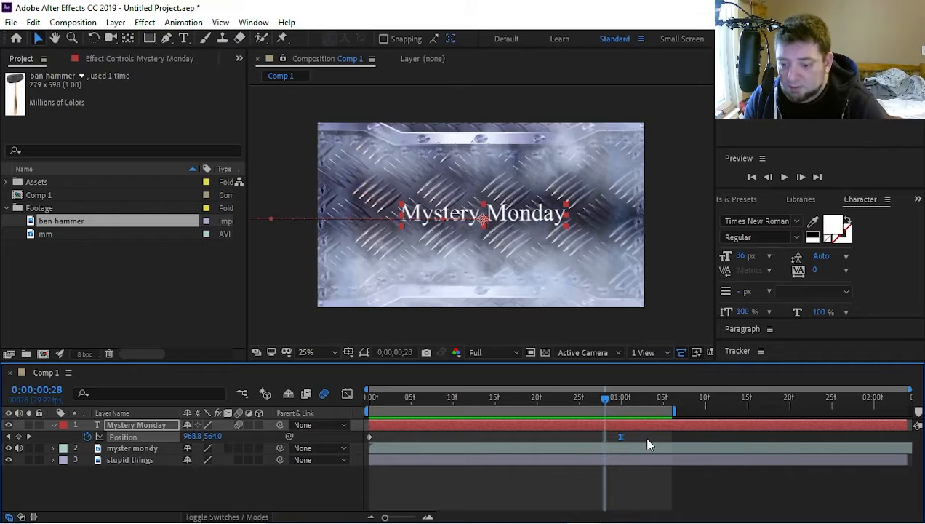
# Select both of the text's position keyframes and apply Easy Ease to them, including the one at 0;00;00;00.
pyautogui.moveTo(643, 433); pyautogui.dragTo(363, 440)
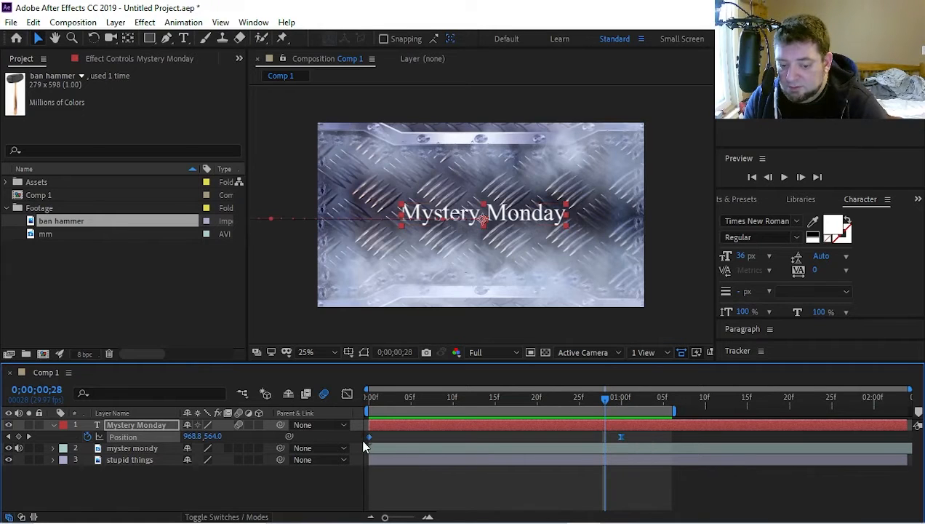
pyautogui.rightClick(369, 437)
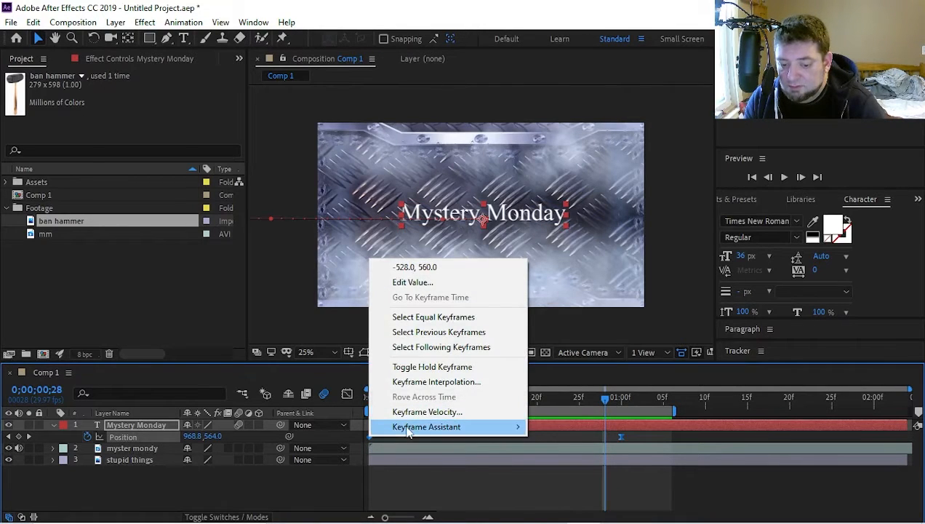
pyautogui.moveTo(443, 429)
pyautogui.click(606, 339)
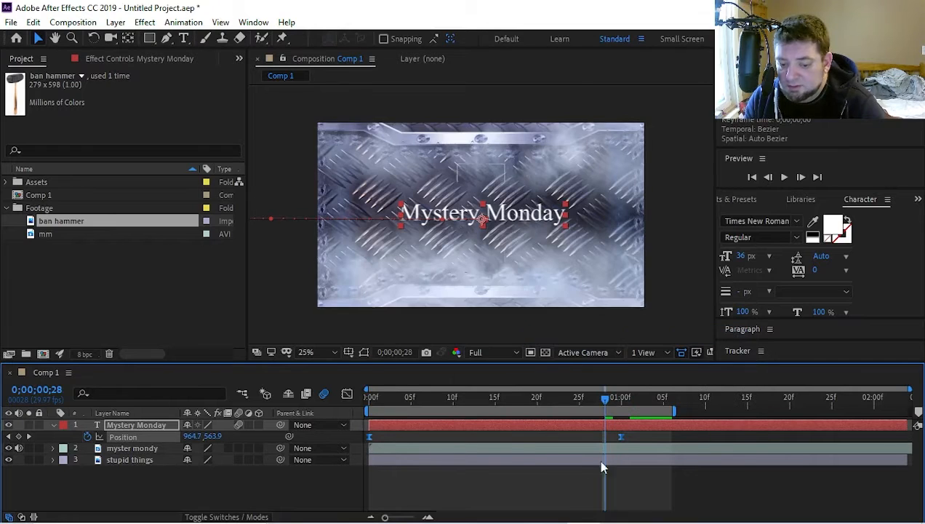
# Show the text's position in the speed graph and extend the starting ease while shortening the ending ease, so speed peaks late.
pyautogui.click(347, 395)
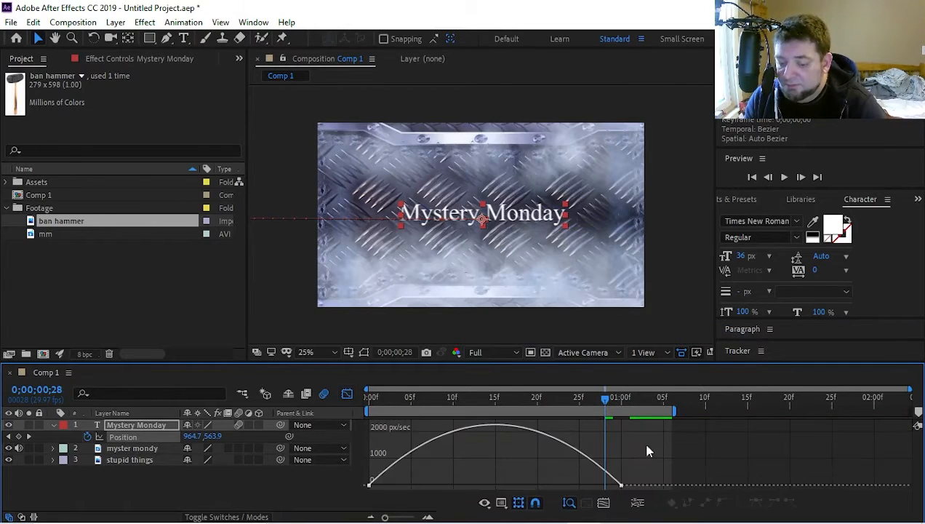
pyautogui.rightClick(657, 449)
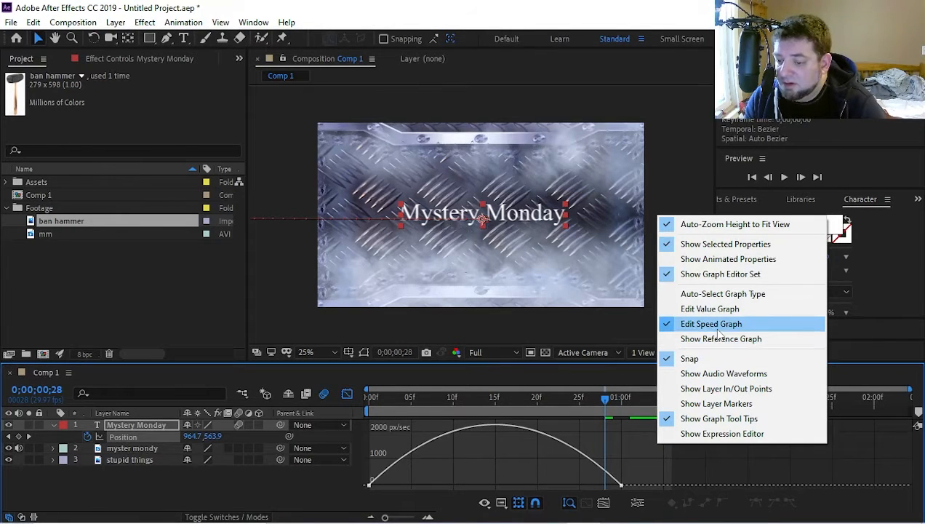
pyautogui.click(666, 467)
pyautogui.moveTo(654, 474); pyautogui.dragTo(356, 469)
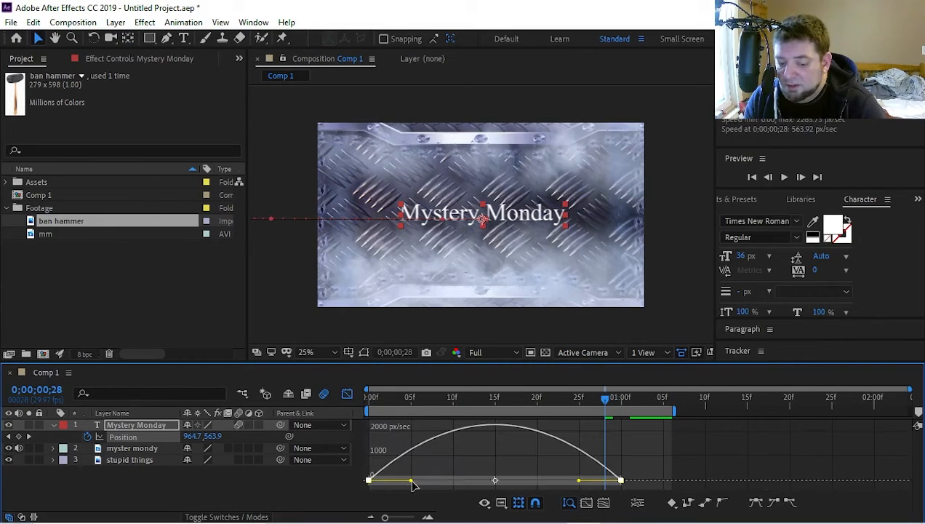
pyautogui.moveTo(413, 486); pyautogui.dragTo(452, 488)
pyautogui.moveTo(579, 485); pyautogui.dragTo(610, 485)
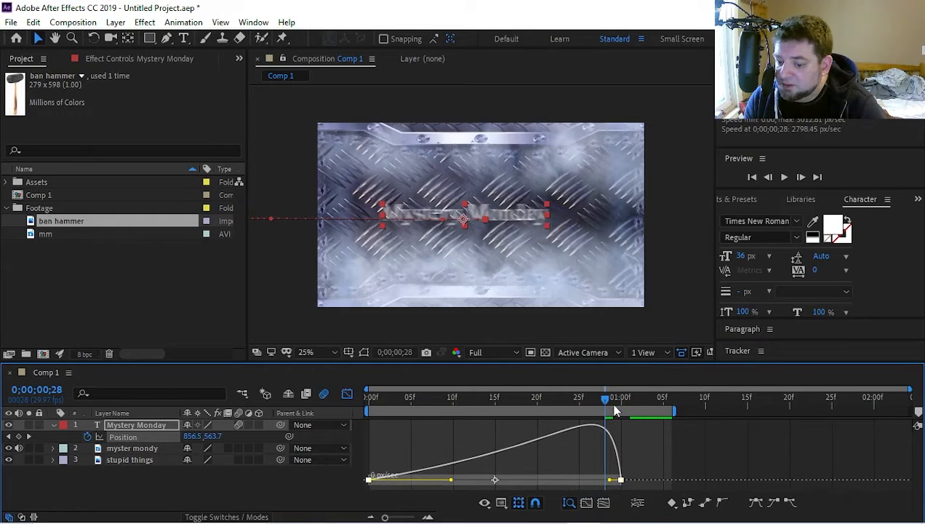
# Preview from the start while reshaping the speed curve to peak near 0;00;00;05 and slow down gradually towards the last keyframe.
pyautogui.press('Home')
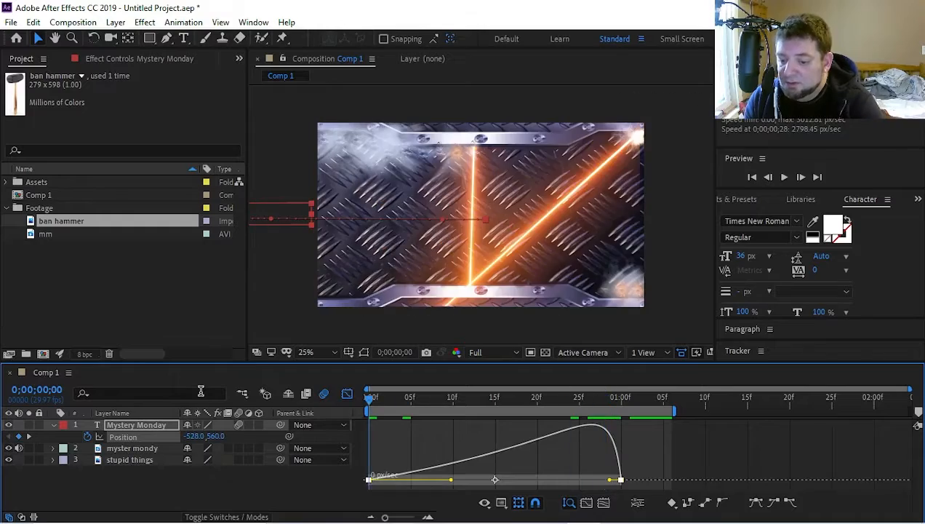
pyautogui.press('space')
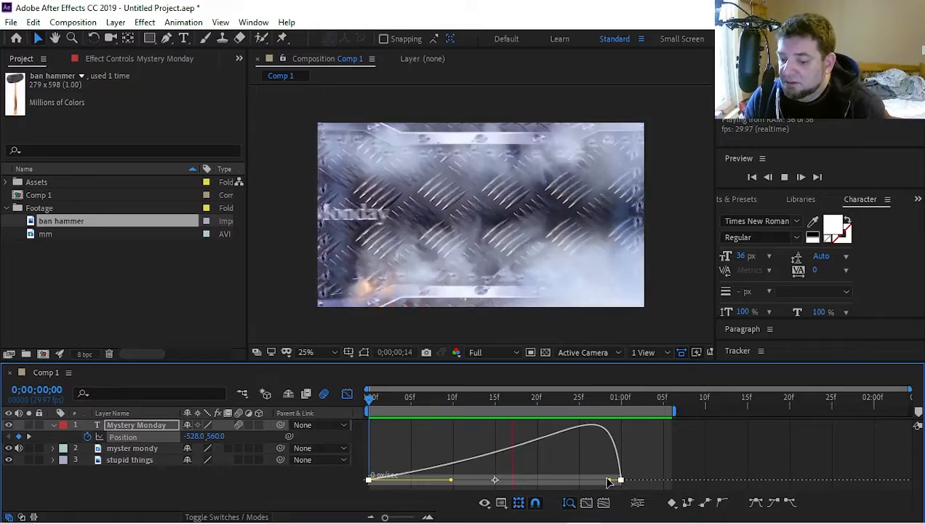
pyautogui.moveTo(610, 482); pyautogui.dragTo(525, 482)
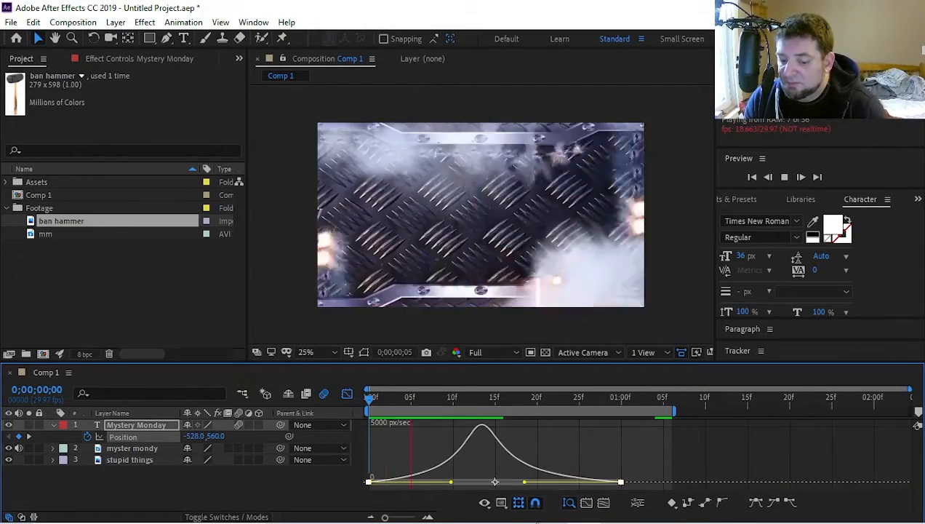
pyautogui.moveTo(537, 522)
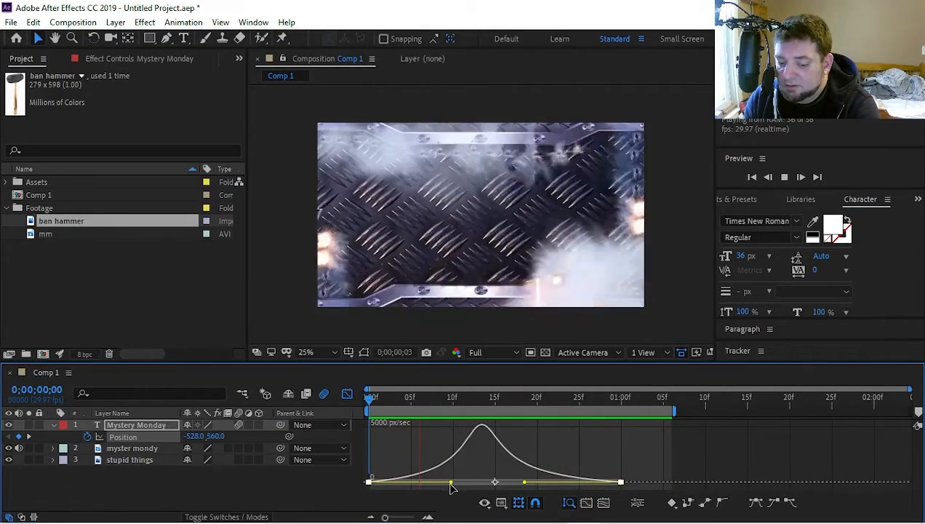
pyautogui.moveTo(450, 483); pyautogui.dragTo(394, 492)
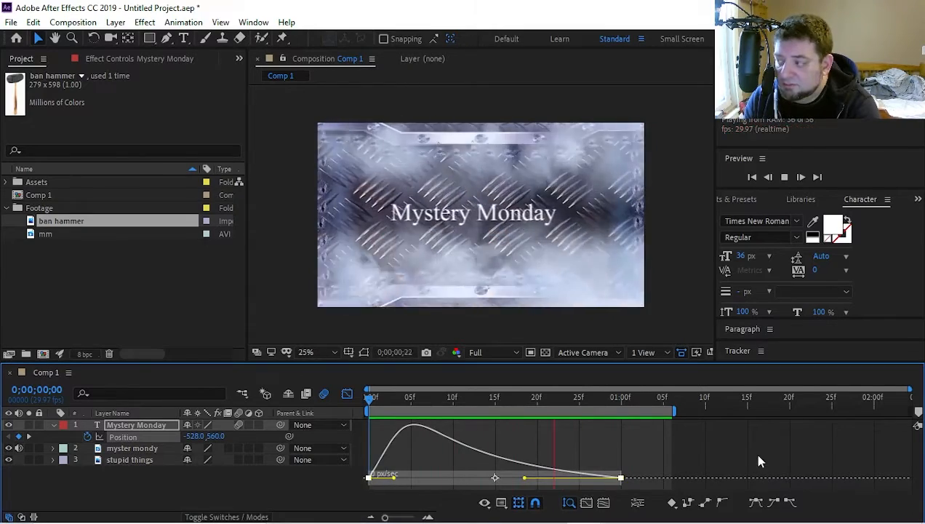
# Return from the graph to the layer timeline and play the text animation up to 0;00;00;29.
pyautogui.click(347, 393)
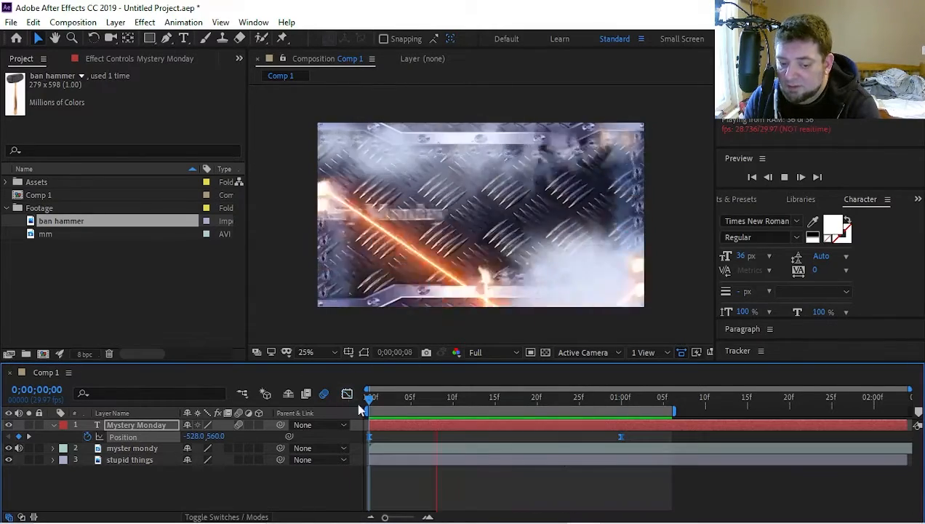
pyautogui.press('space')
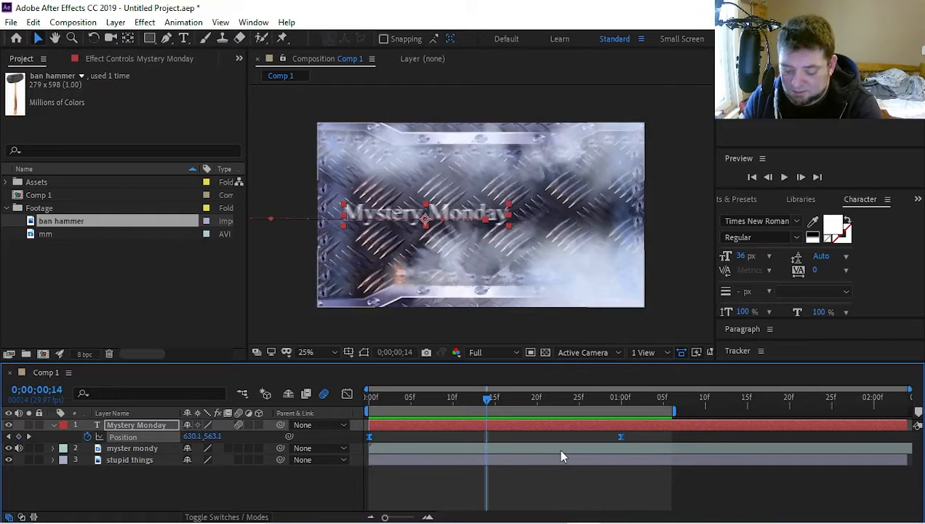
pyautogui.press('space')
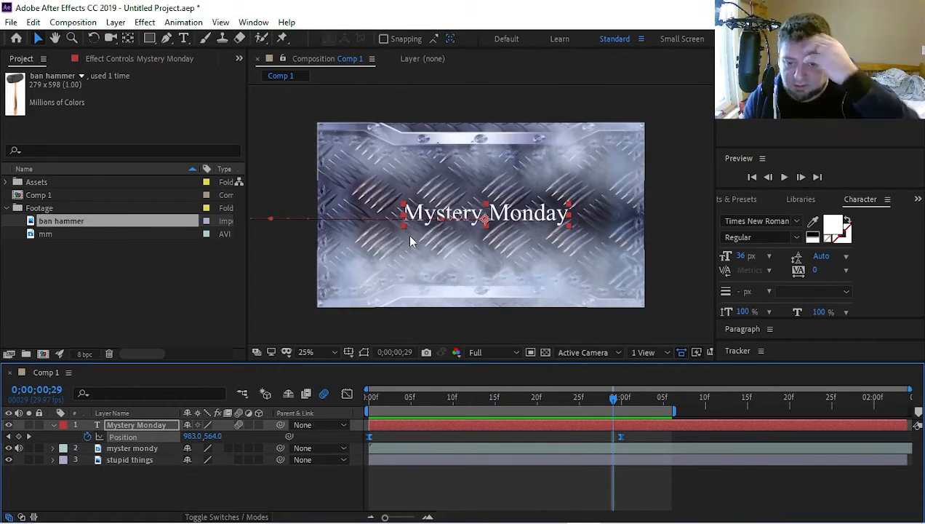
# Stretch the Mystery Monday text to about 564% by 1429% scale and show the layers' blending modes in the timeline.
pyautogui.moveTo(404, 226); pyautogui.dragTo(367, 243)
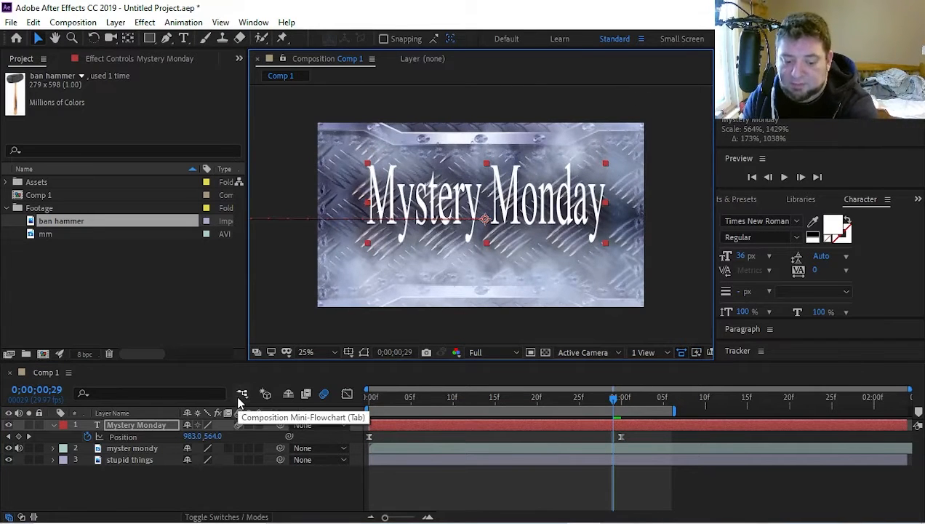
pyautogui.press('F4')
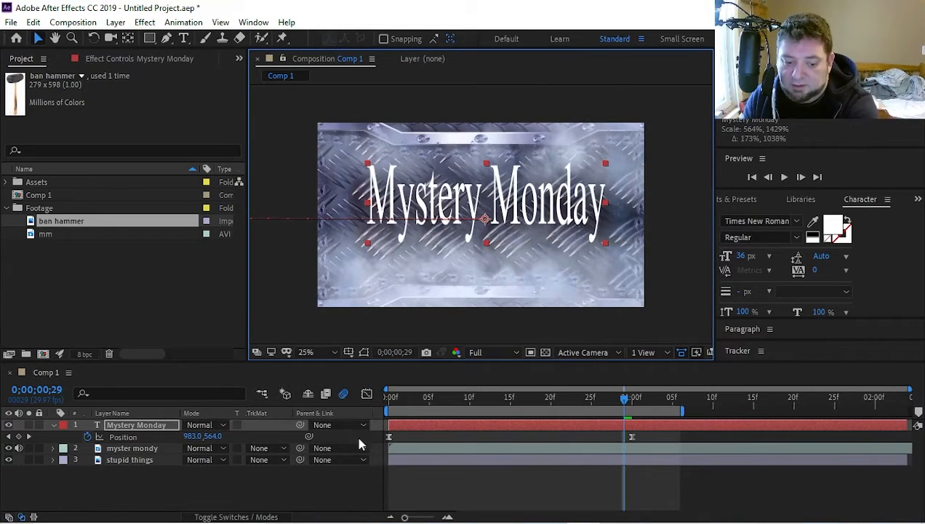
pyautogui.click(194, 426)
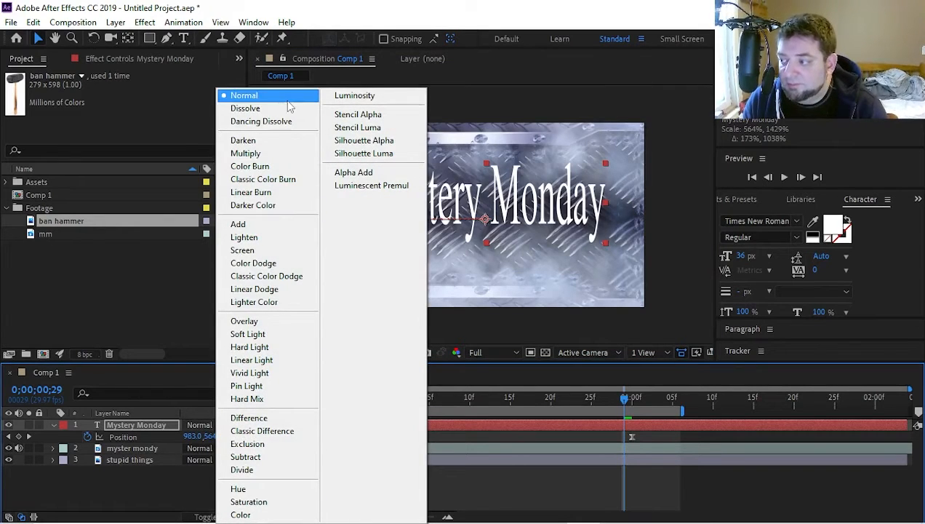
pyautogui.click(187, 485)
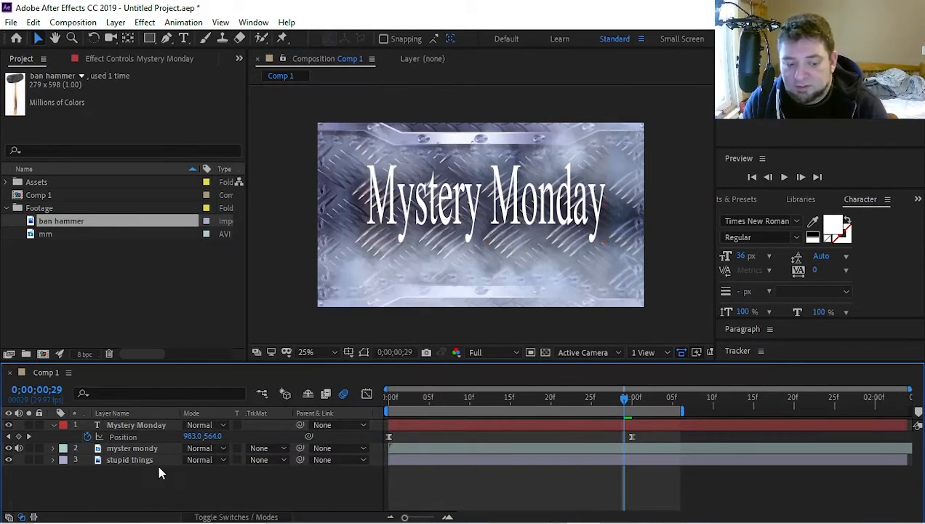
# Move the stupid things layer above the Mystery Monday text and set its blending mode to Screen.
pyautogui.moveTo(156, 460); pyautogui.dragTo(155, 425)
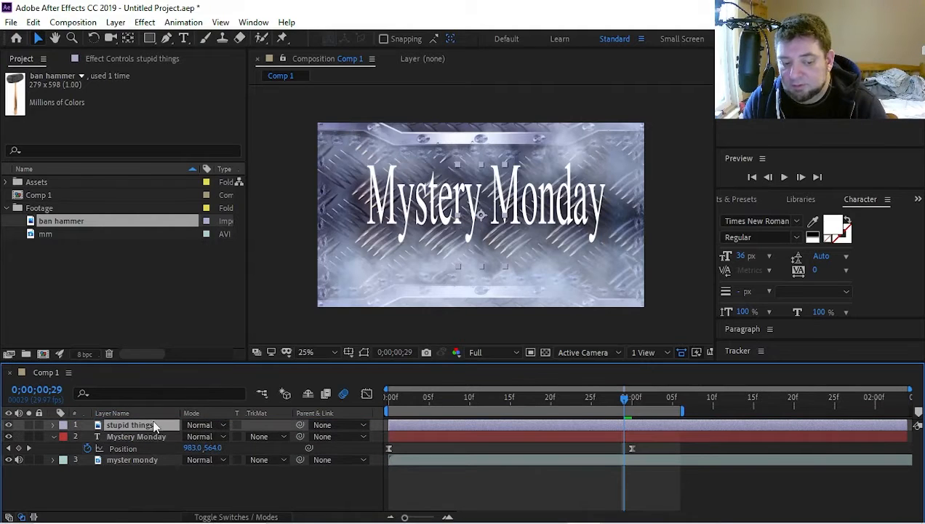
pyautogui.press('.')
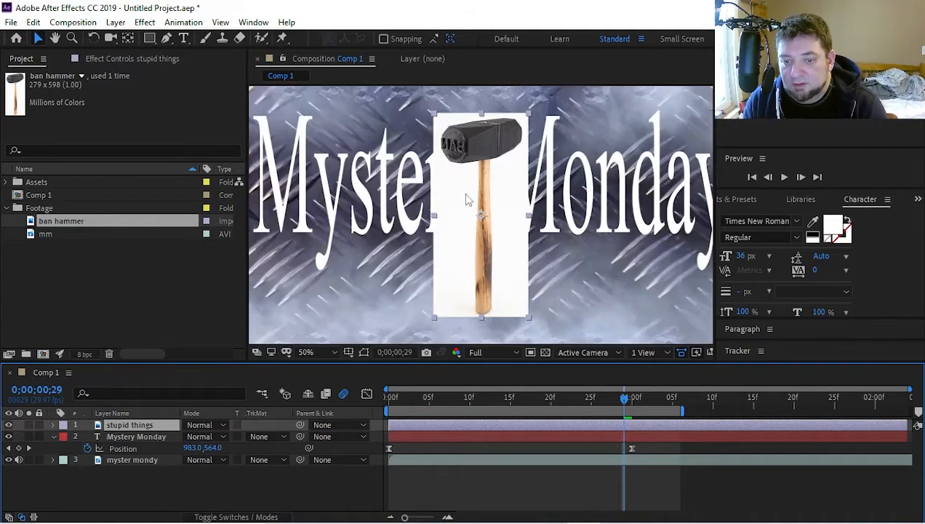
pyautogui.click(206, 426)
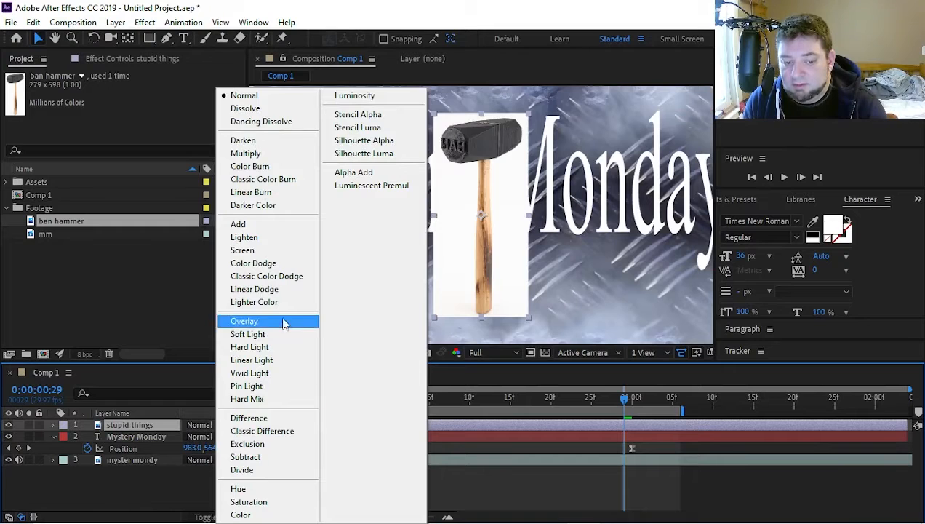
pyautogui.click(287, 250)
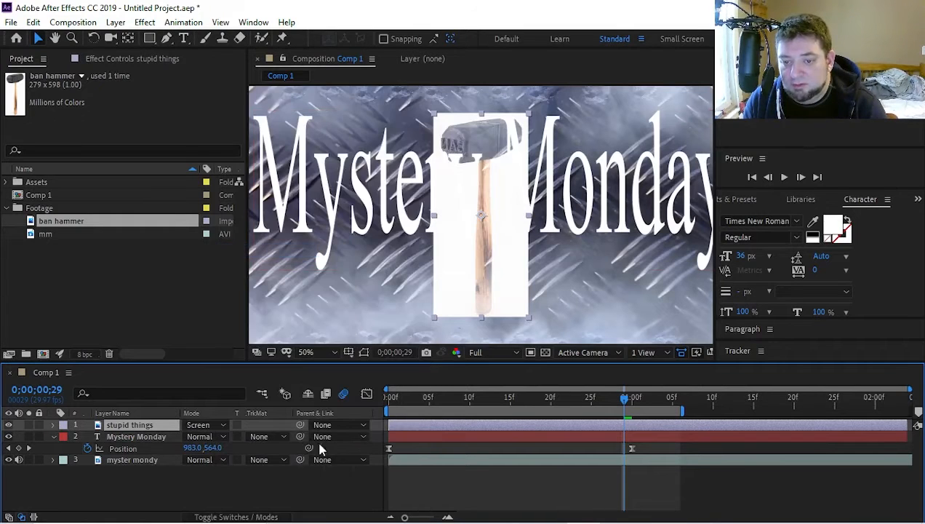
# Try the Add, Darker Color and Linear Burn blending modes on the stupid things layer.
pyautogui.click(204, 425)
pyautogui.click(268, 223)
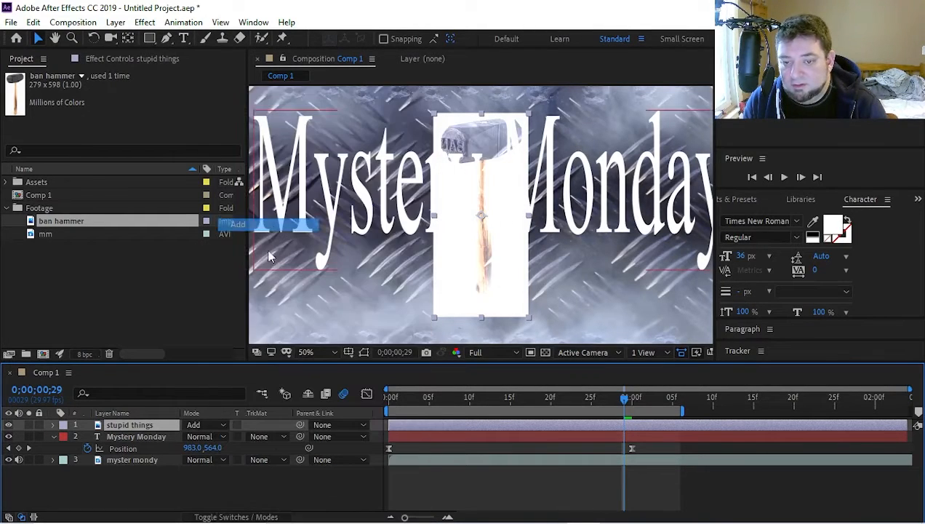
pyautogui.click(209, 425)
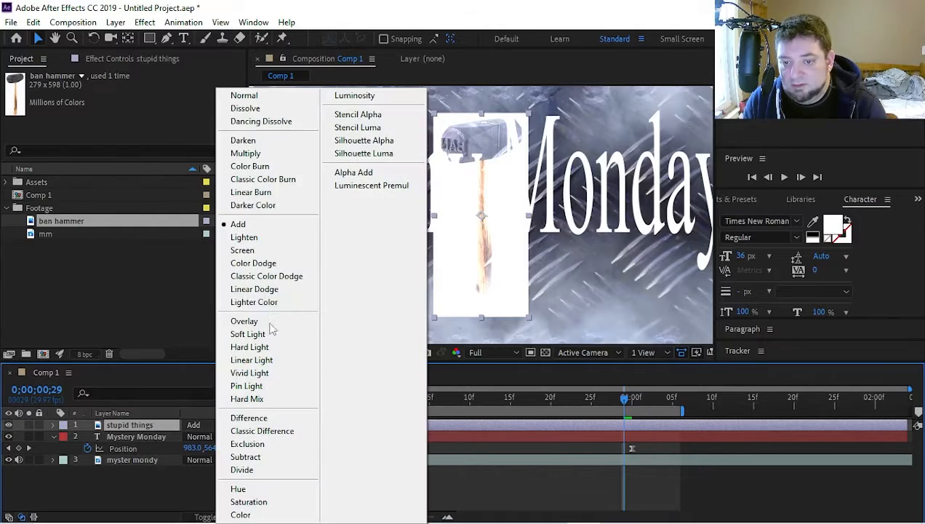
pyautogui.click(275, 206)
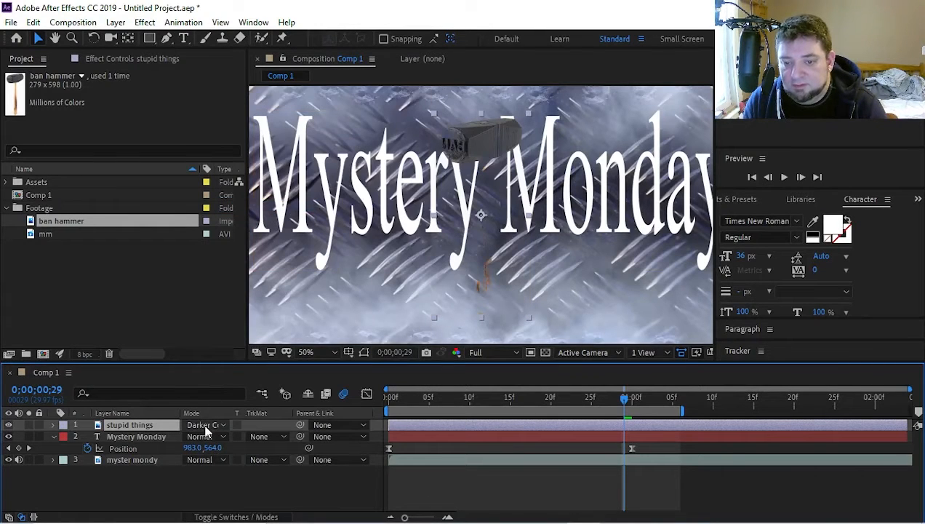
pyautogui.click(207, 430)
pyautogui.click(240, 194)
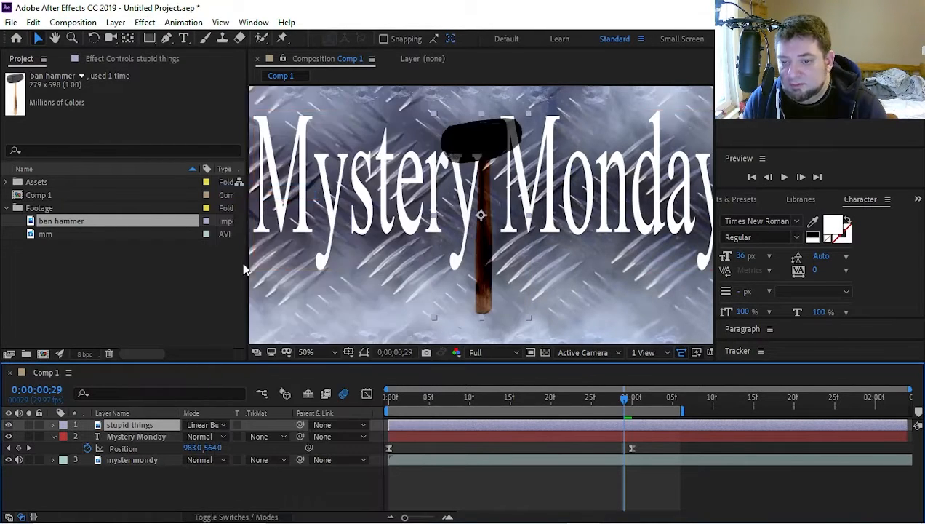
# Try the Multiply blending mode on the stupid things layer, then return it to Normal for comparison.
pyautogui.click(206, 425)
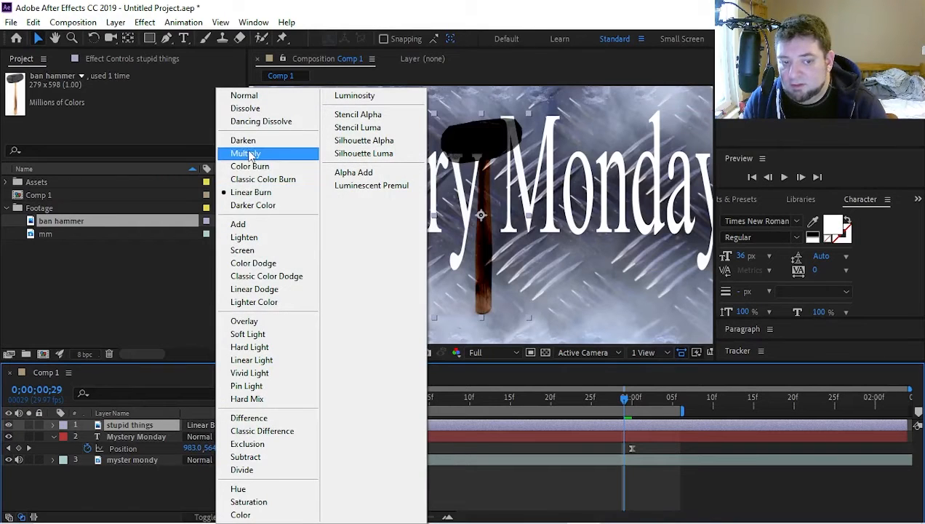
pyautogui.click(247, 154)
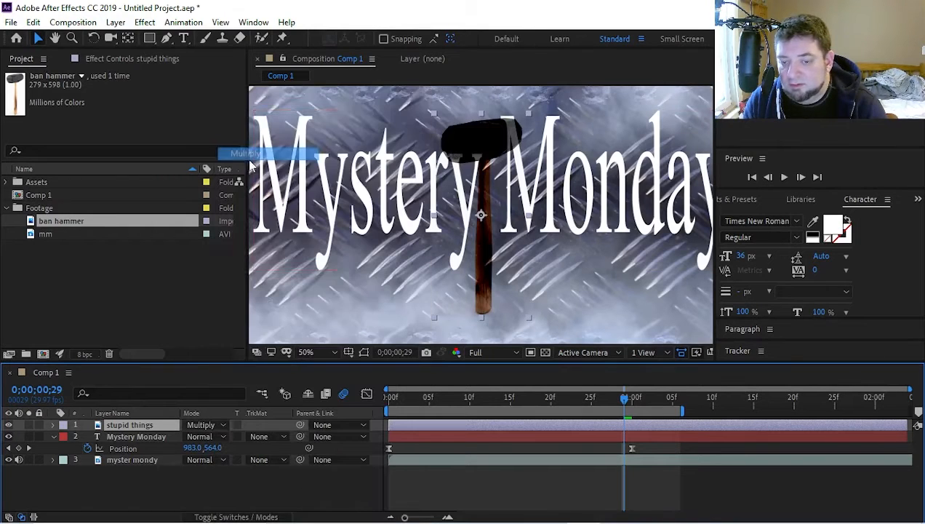
pyautogui.click(212, 427)
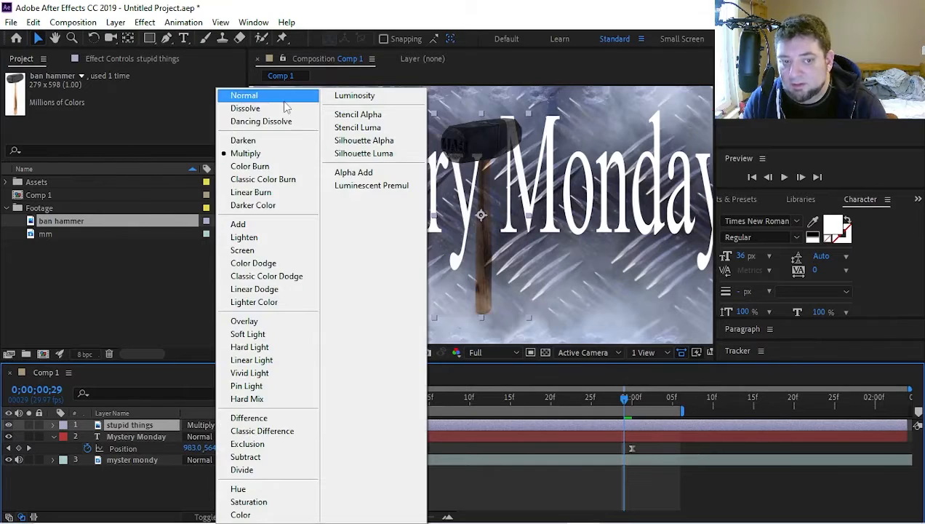
pyautogui.click(262, 96)
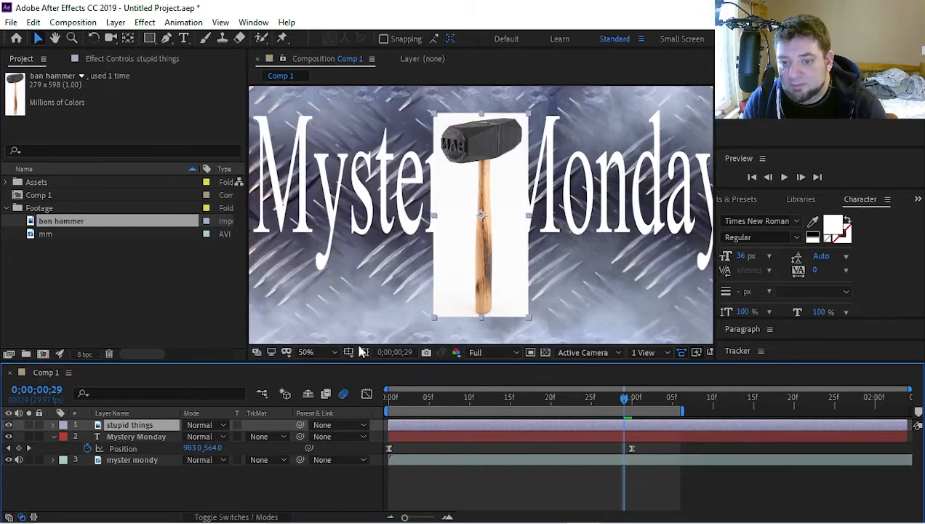
# Set the stupid things layer's blending mode to Multiply and move the hammer to about 972, 512 over the text.
pyautogui.click(213, 424)
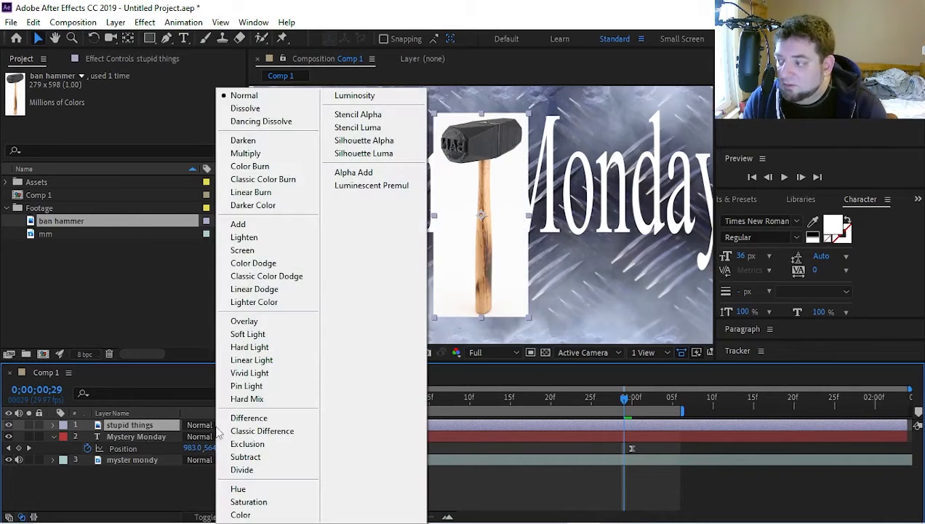
pyautogui.click(274, 155)
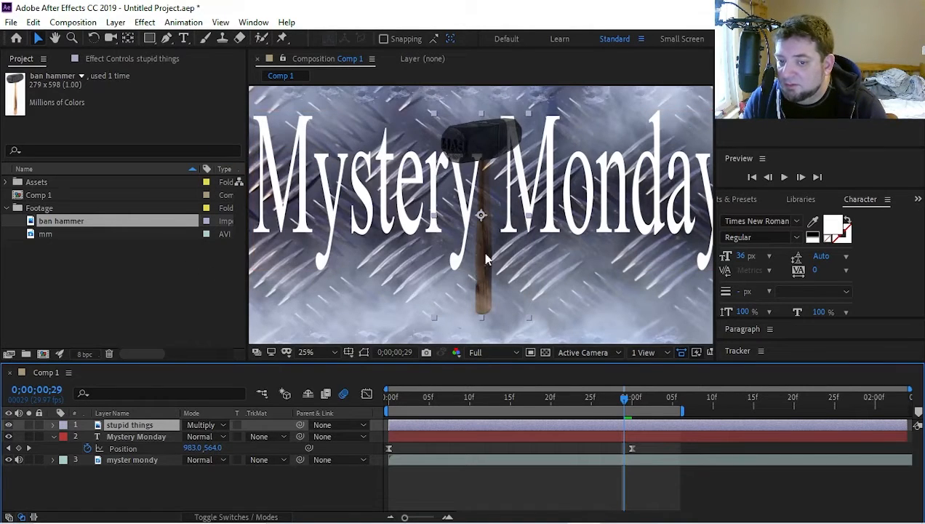
pyautogui.scroll(2, 485, 256)
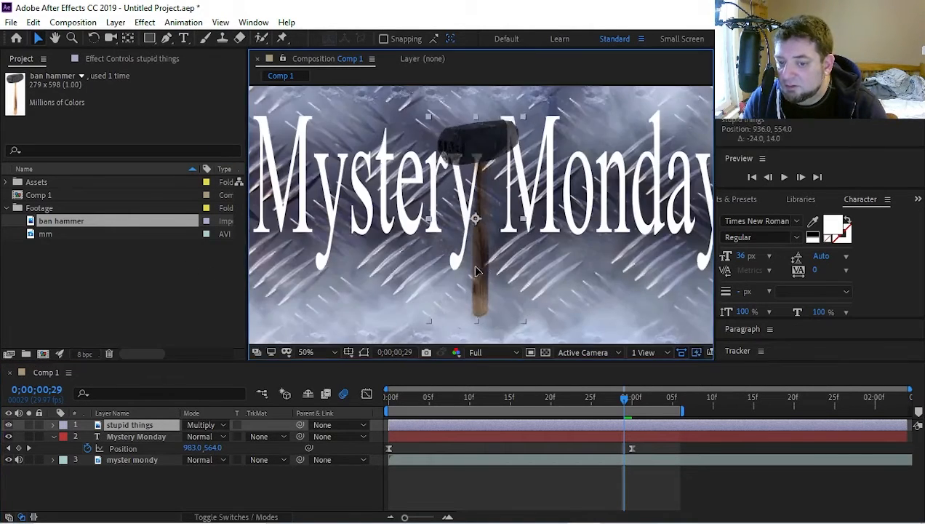
pyautogui.moveTo(485, 256)
pyautogui.mouseDown()
pyautogui.moveTo(332, 253)
pyautogui.moveTo(492, 254)
pyautogui.mouseUp()
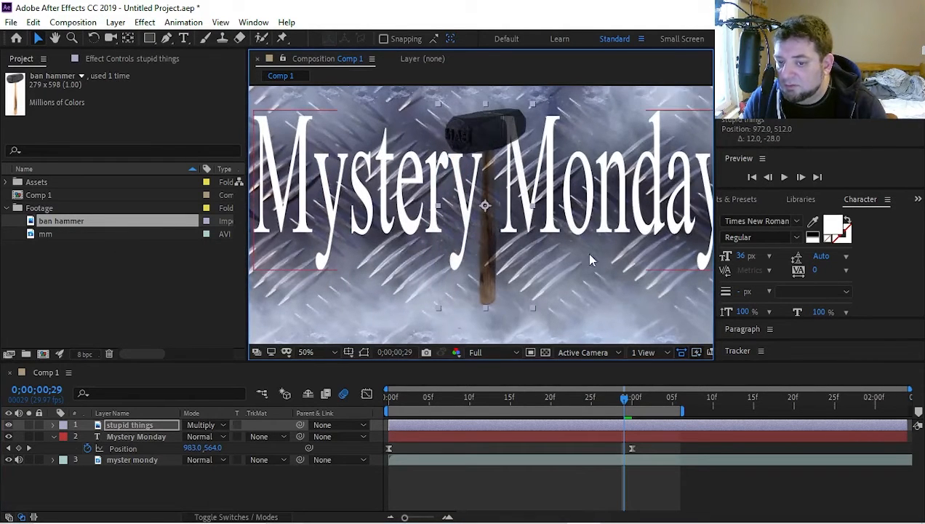
# Try the Add, Vivid Light and Classic Difference blending modes on the stupid things layer.
pyautogui.scroll(-2, 603, 244)
pyautogui.scroll(1, 573, 241)
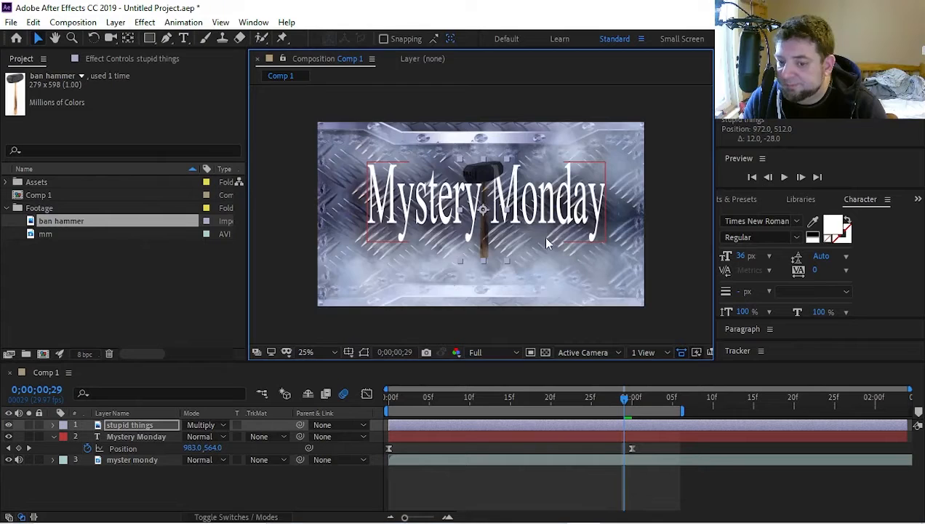
pyautogui.click(196, 426)
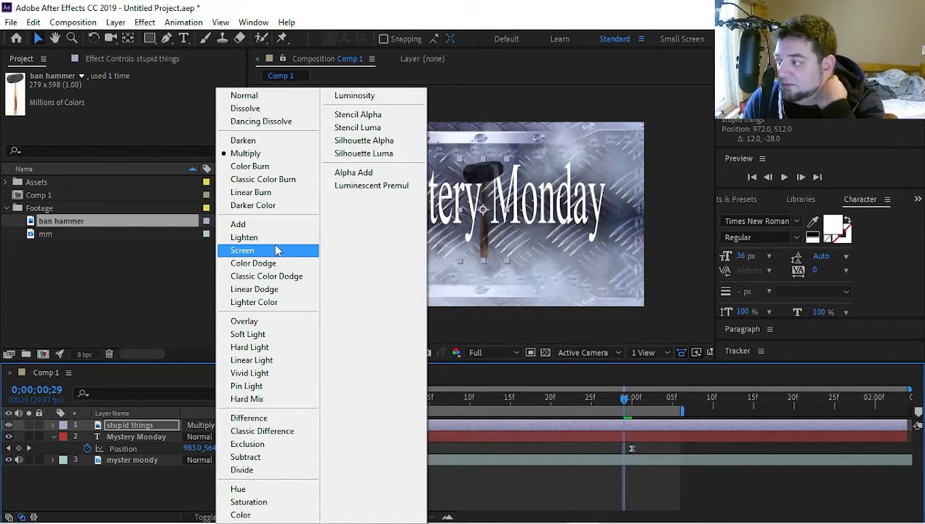
pyautogui.press('Up')
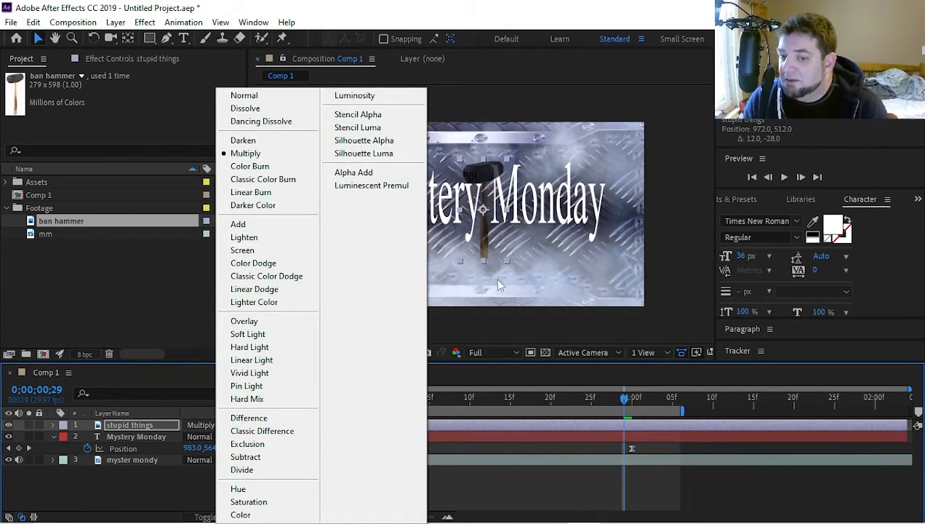
pyautogui.click(251, 223)
pyautogui.click(195, 428)
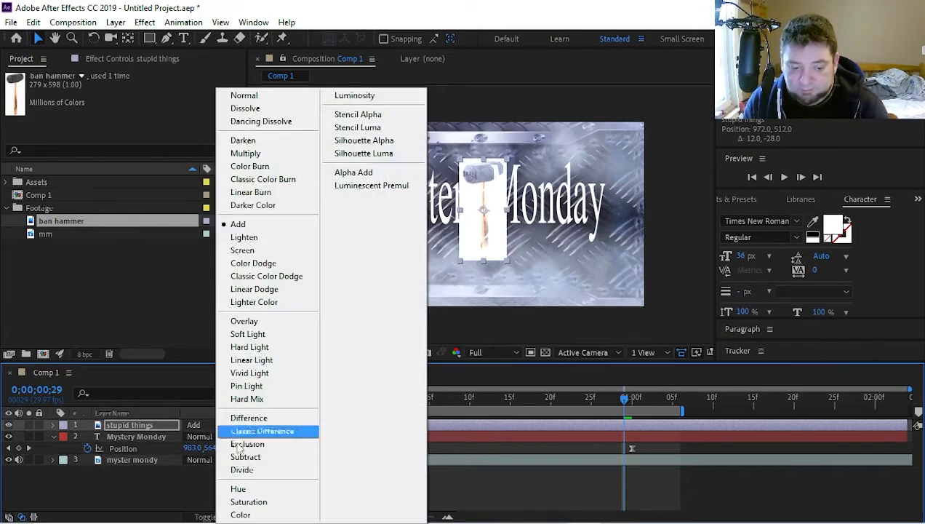
pyautogui.click(233, 441)
pyautogui.click(213, 432)
pyautogui.click(251, 372)
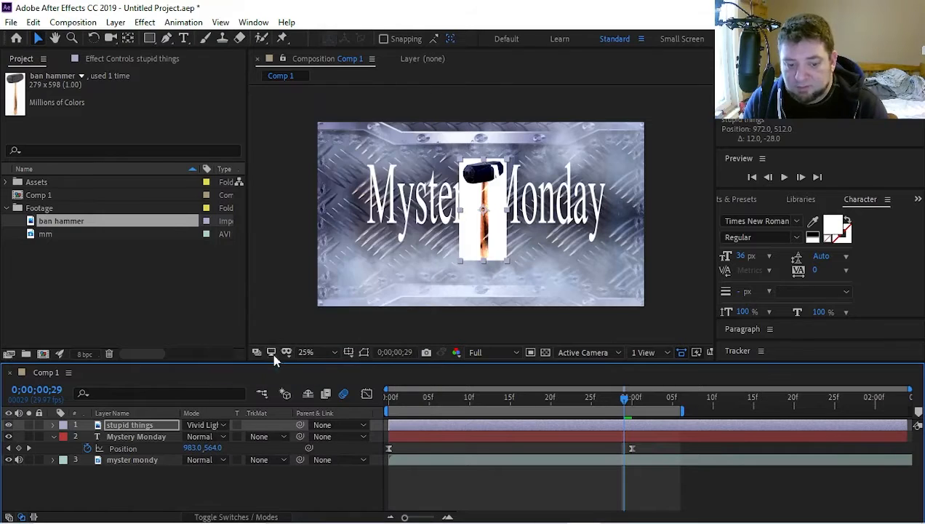
pyautogui.click(223, 425)
pyautogui.click(228, 419)
pyautogui.click(222, 424)
pyautogui.click(226, 430)
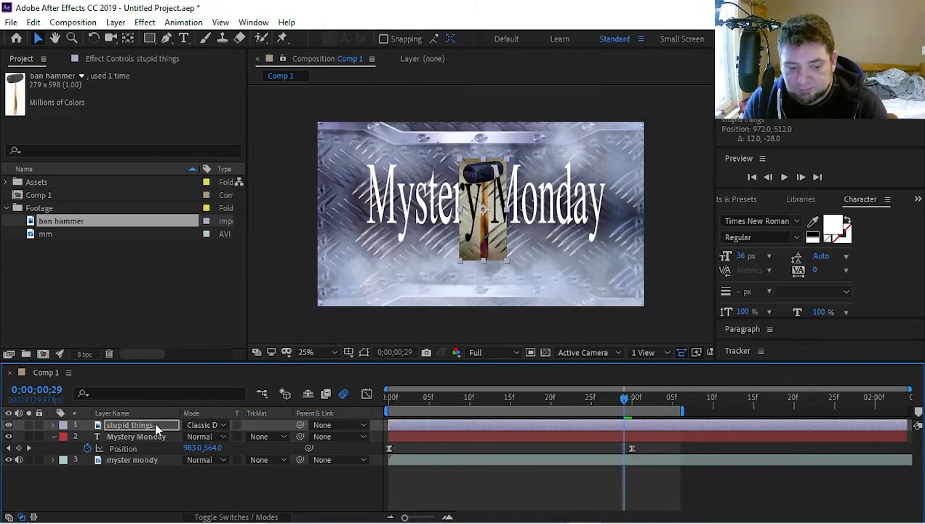
# Return the stupid things layer's blending mode to Normal and move the layer below myster mondy.
pyautogui.click(221, 424)
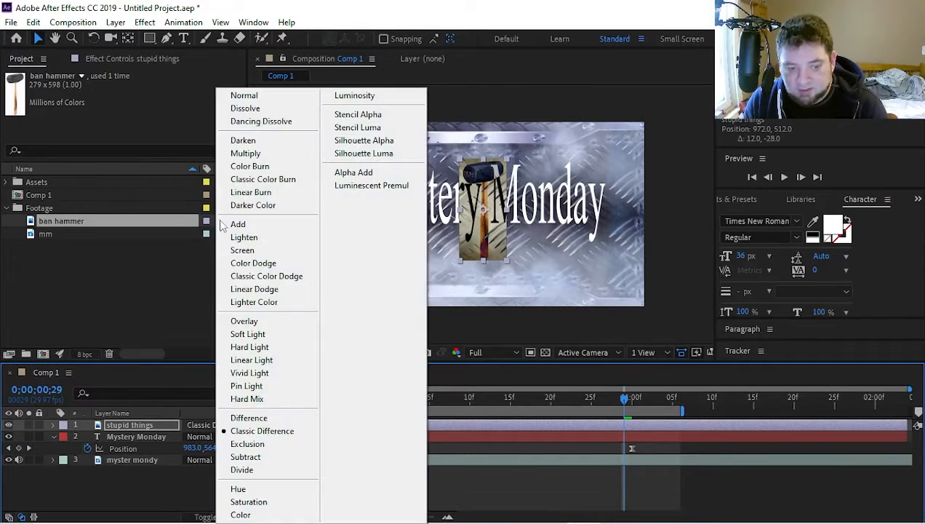
pyautogui.click(271, 100)
pyautogui.moveTo(149, 427); pyautogui.dragTo(279, 464)
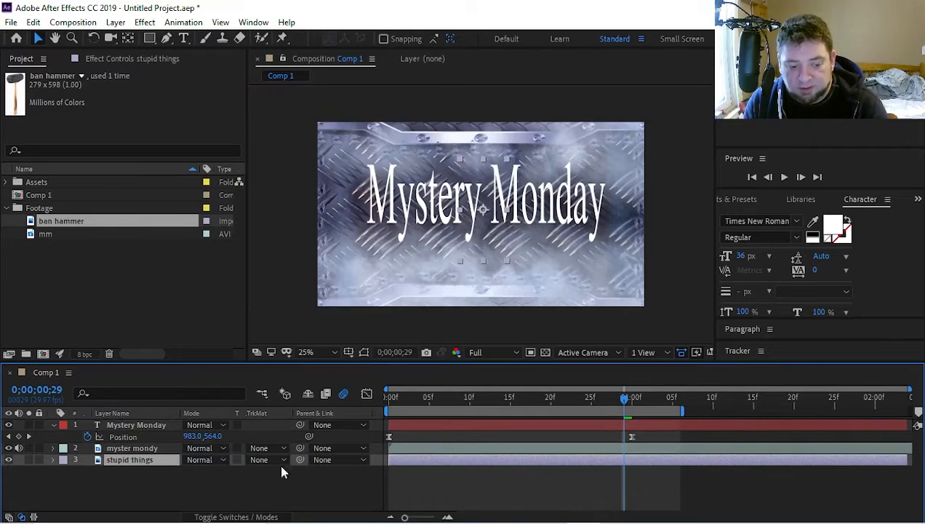
pyautogui.click(480, 211)
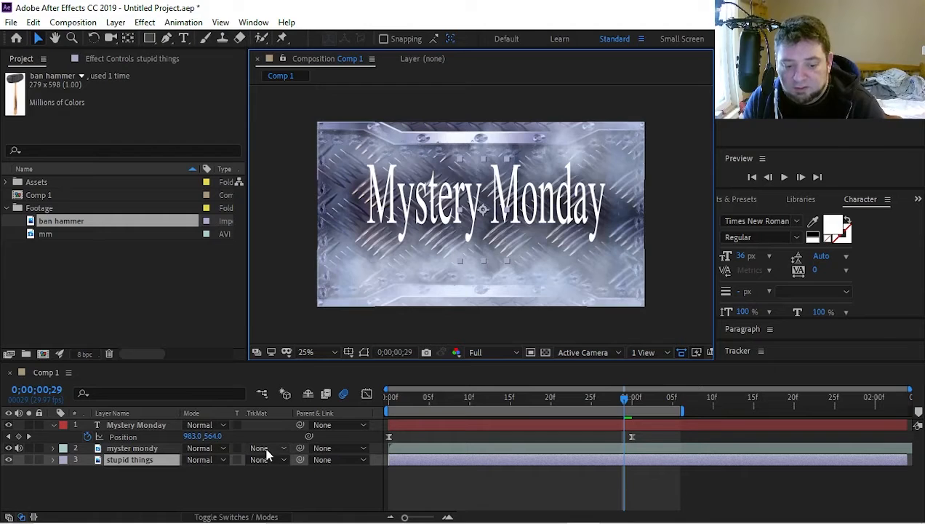
# Collapse the Mystery Monday layer's properties and set the myster mondy layer's track matte to Alpha Matte "Mystery Monday".
pyautogui.click(136, 425)
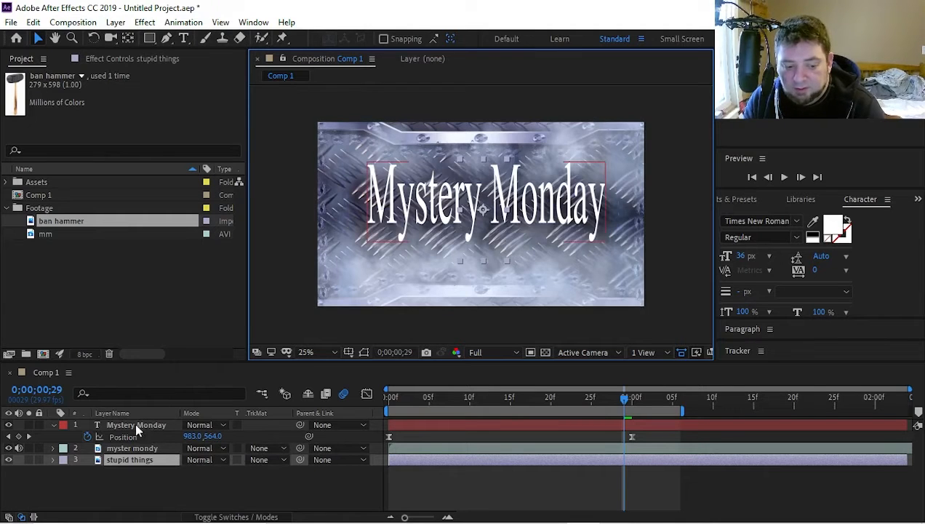
pyautogui.click(53, 426)
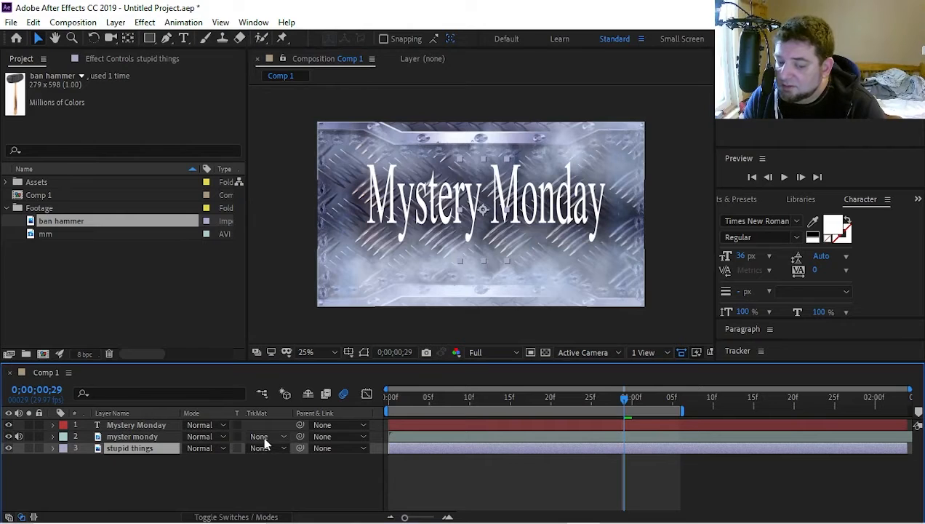
pyautogui.click(263, 435)
pyautogui.click(294, 376)
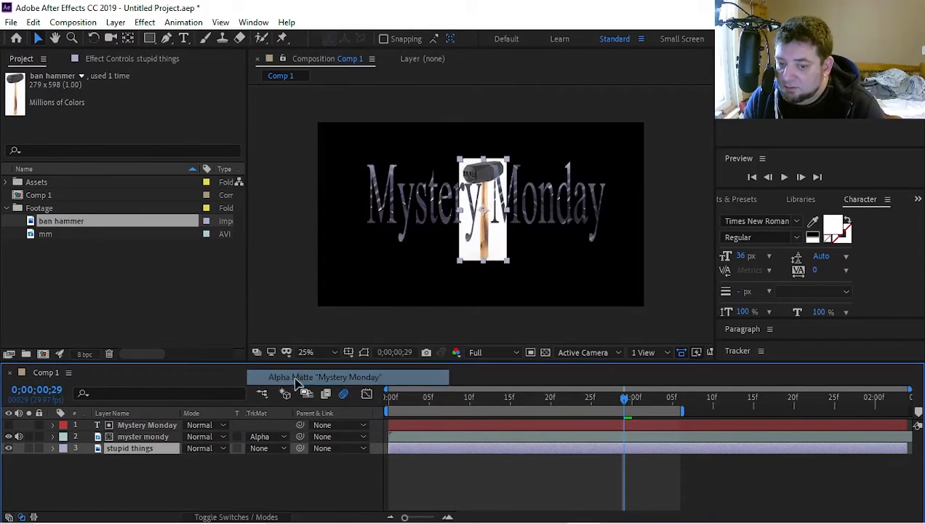
# Remove the track matte from the myster mondy layer and make the Mystery Monday text layer visible again.
pyautogui.click(277, 436)
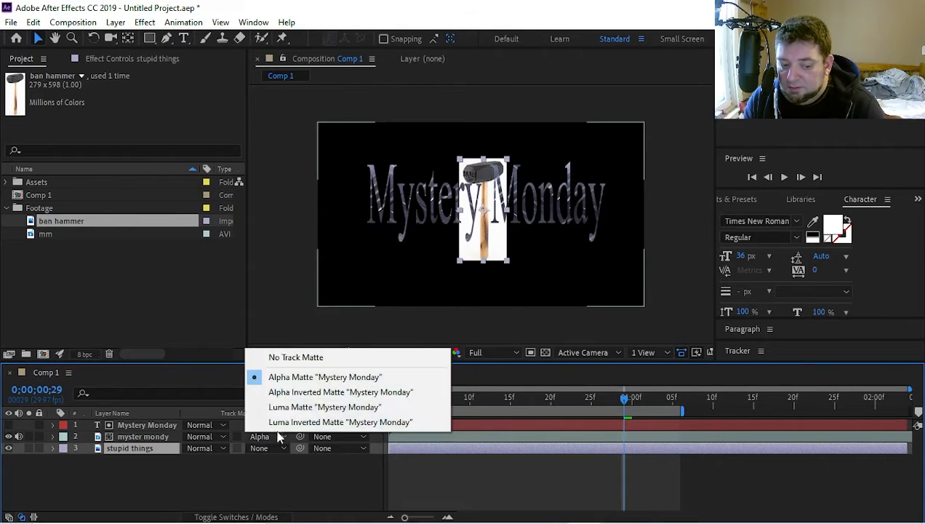
pyautogui.click(289, 357)
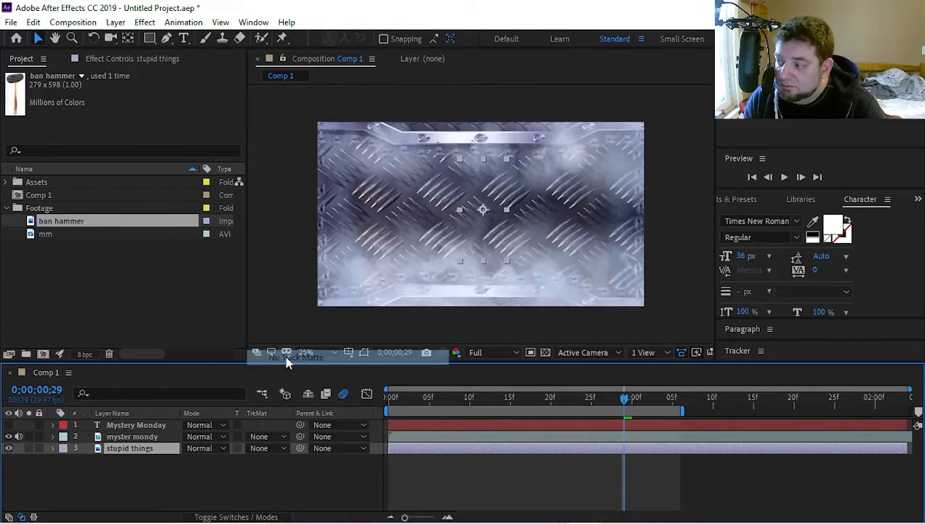
pyautogui.click(8, 424)
# Reapply Alpha Matte "Mystery Monday" to the myster mondy layer and inspect the footage showing through the letters.
pyautogui.click(277, 438)
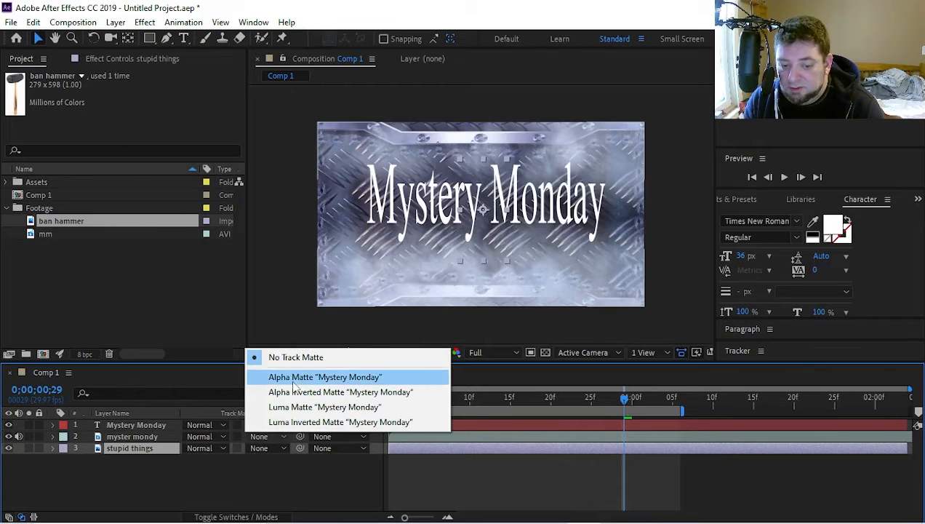
pyautogui.click(324, 377)
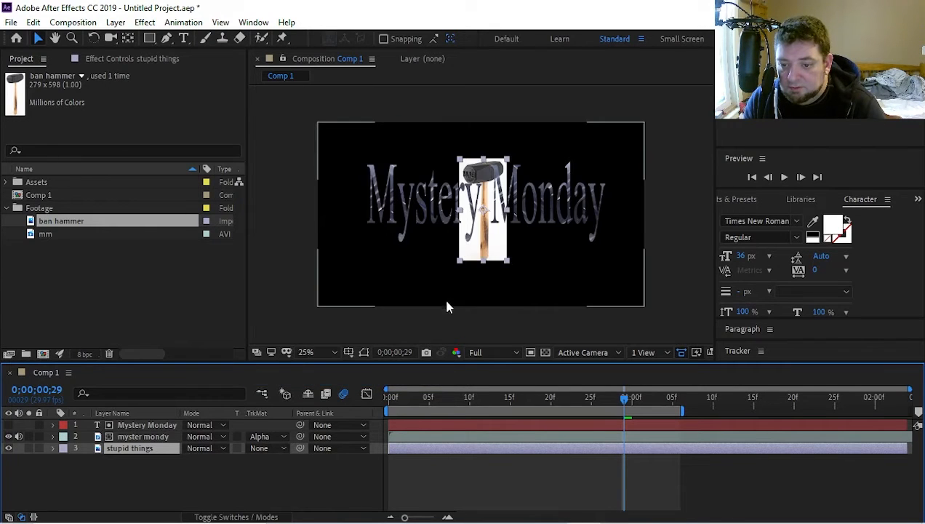
pyautogui.scroll(1, 445, 302)
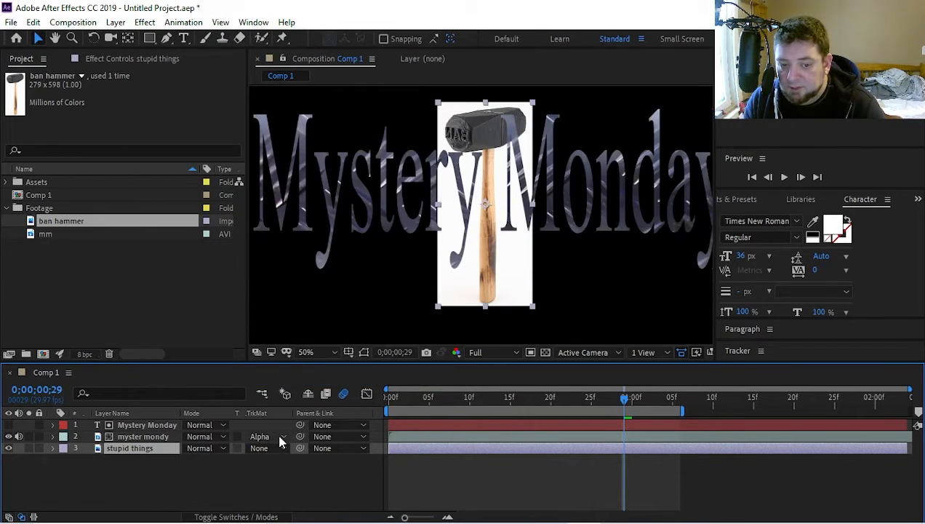
pyautogui.click(154, 434)
pyautogui.click(157, 425)
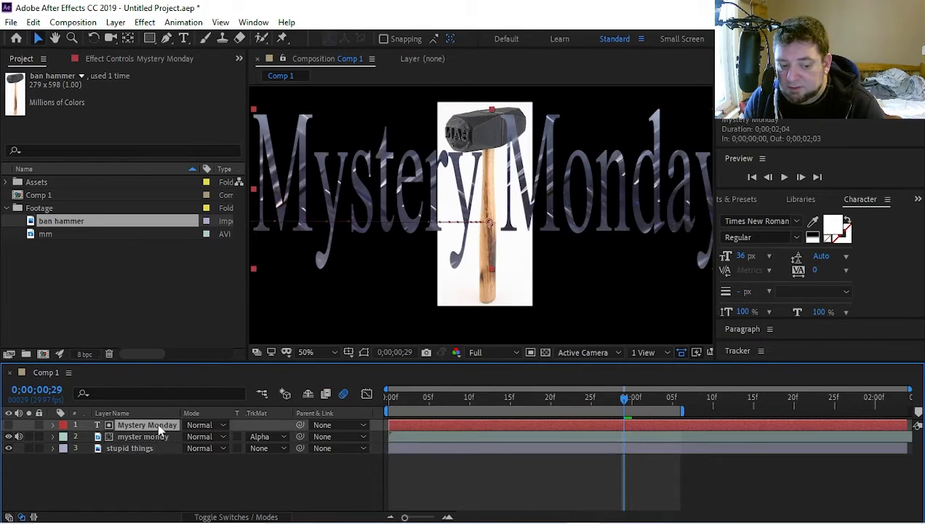
# Try Alpha Inverted Matte "Mystery Monday" on the myster mondy layer.
pyautogui.click(285, 436)
pyautogui.click(291, 390)
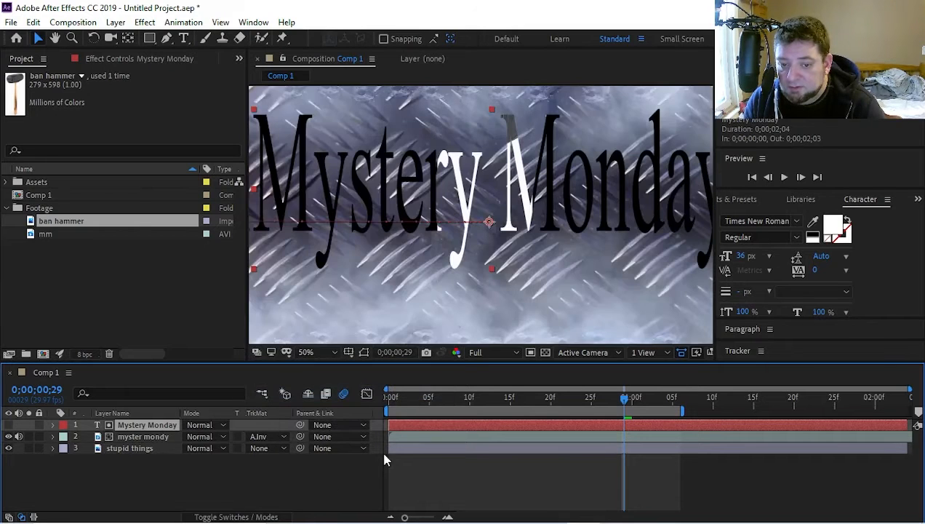
pyautogui.scroll(-1, 435, 269)
pyautogui.scroll(1, 446, 284)
pyautogui.click(216, 426)
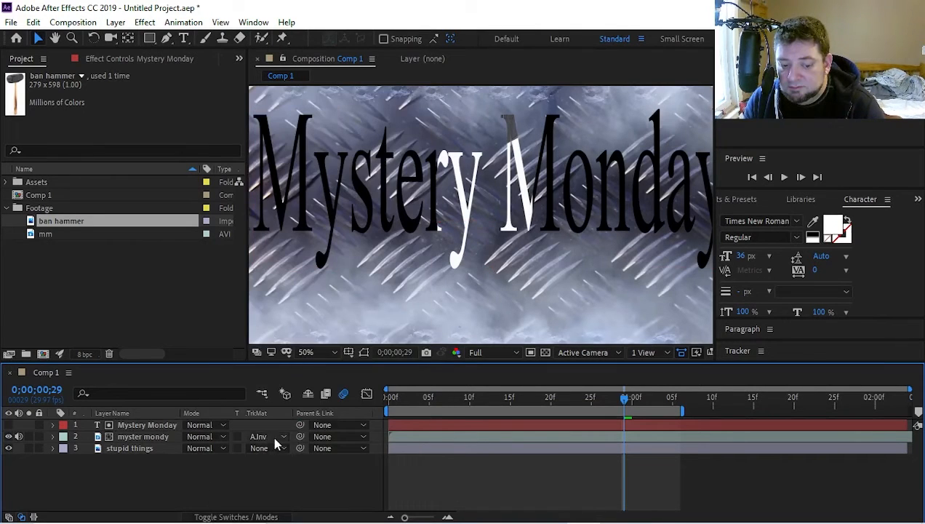
# Try Luma Matte and Luma Inverted Matte "Mystery Monday" as the myster mondy layer's track matte.
pyautogui.click(271, 437)
pyautogui.click(285, 407)
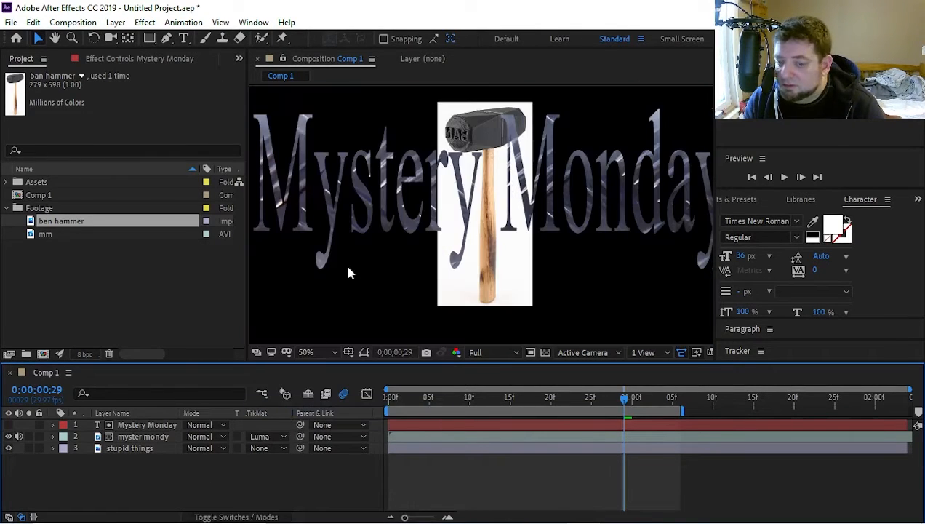
pyautogui.press(',')
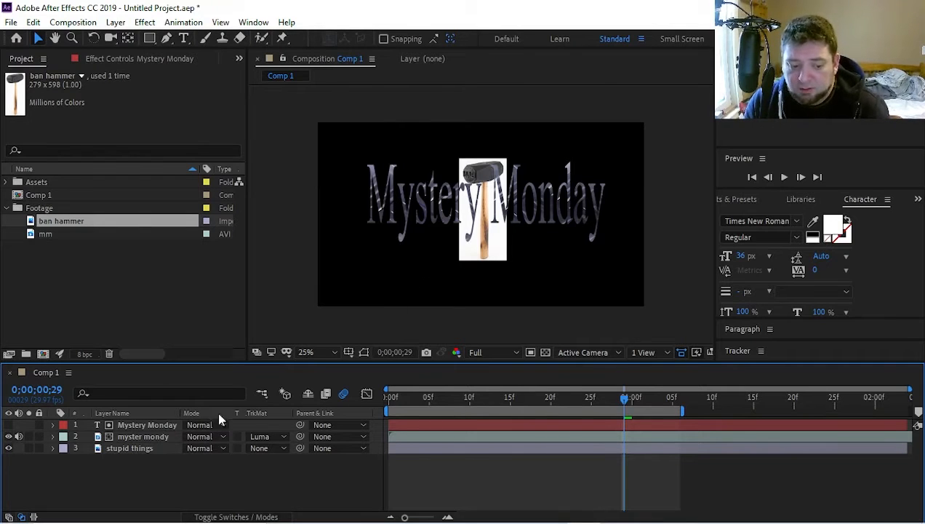
pyautogui.click(251, 437)
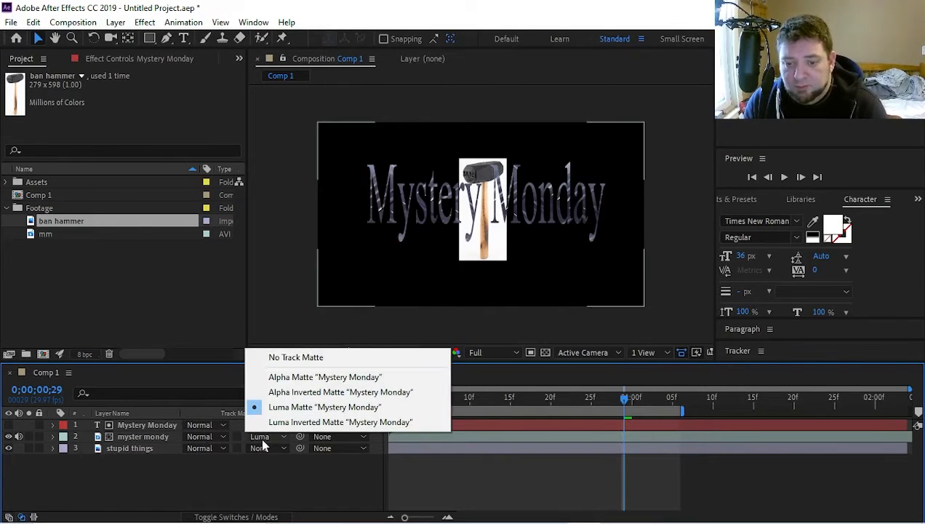
pyautogui.click(283, 421)
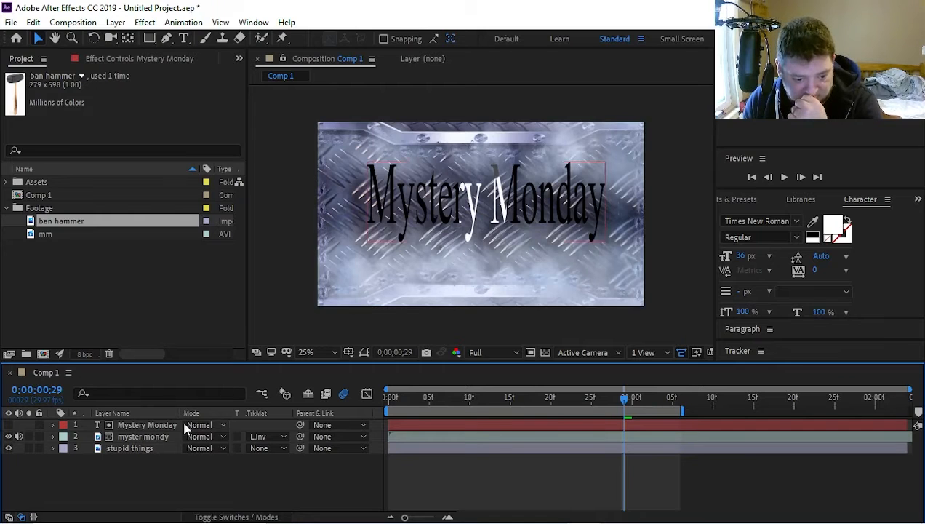
# Set the myster mondy layer's track matte back to Alpha Matte "Mystery Monday" and delete the stupid things layer.
pyautogui.click(155, 437)
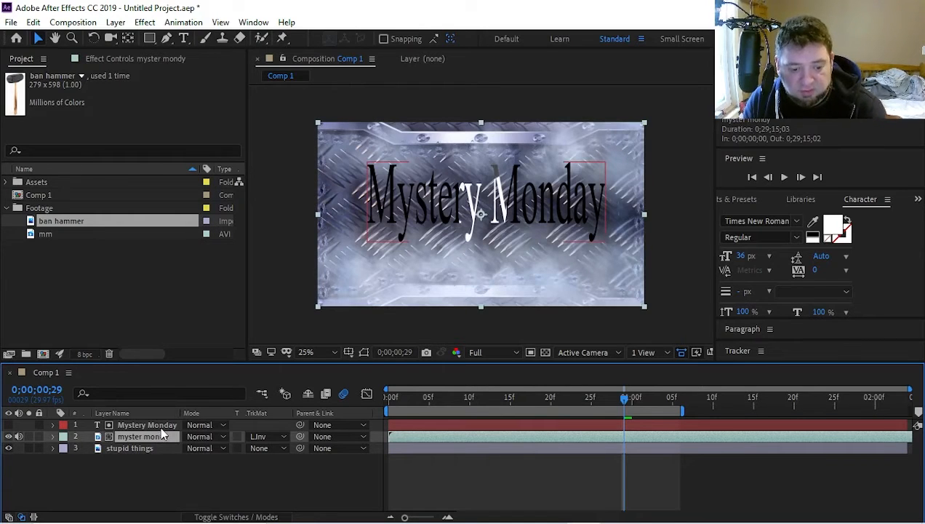
pyautogui.click(263, 436)
pyautogui.click(302, 376)
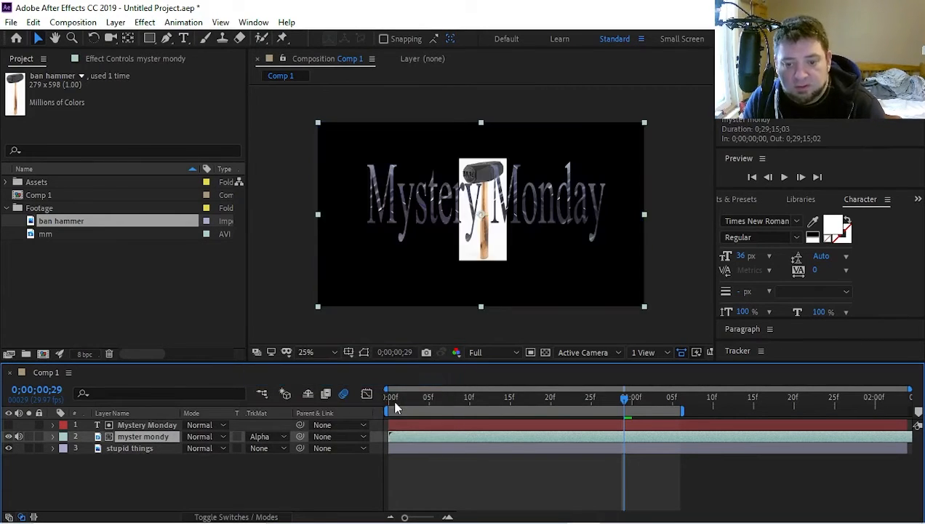
pyautogui.click(139, 447)
pyautogui.press('Delete')
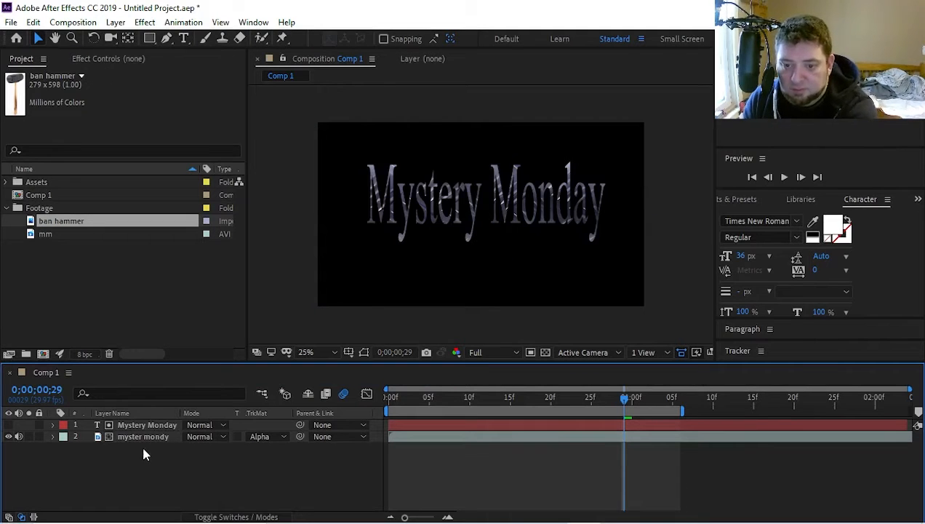
# Scale the myster mondy footage beyond the composition frame to about 111%, 117%.
pyautogui.click(418, 230)
pyautogui.moveTo(644, 312); pyautogui.dragTo(663, 322)
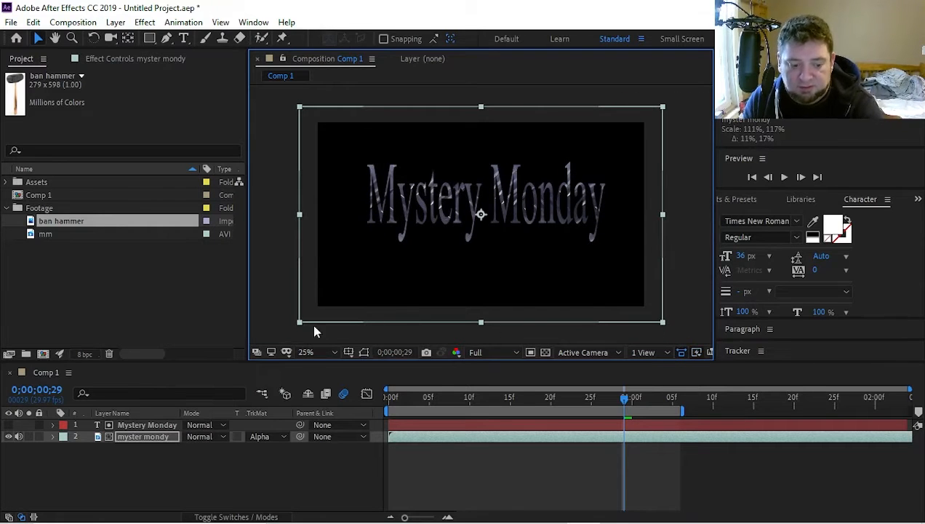
# Enlarge the Mystery Monday text to a scale of about 755%, 4420% and reposition it within the frame.
pyautogui.click(152, 425)
pyautogui.moveTo(609, 250); pyautogui.dragTo(689, 292)
pyautogui.moveTo(565, 205); pyautogui.dragTo(577, 260)
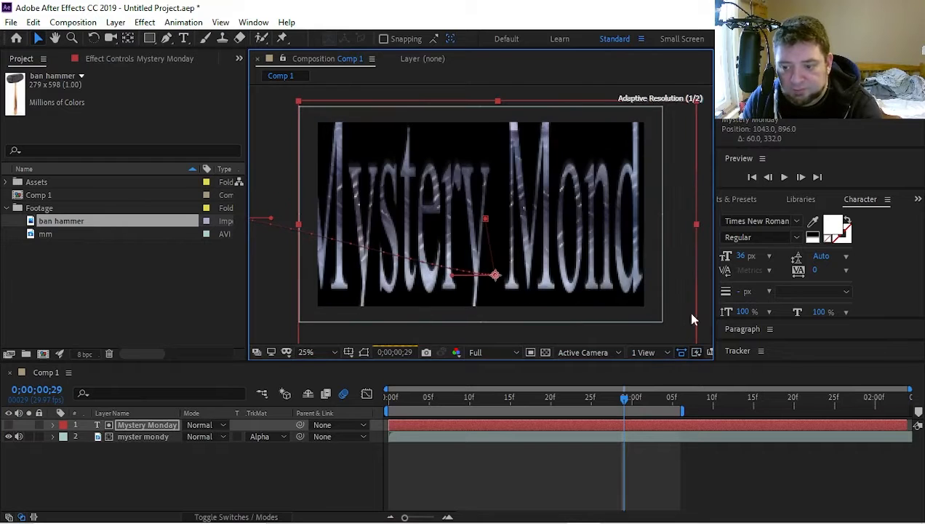
pyautogui.moveTo(696, 224); pyautogui.dragTo(656, 225)
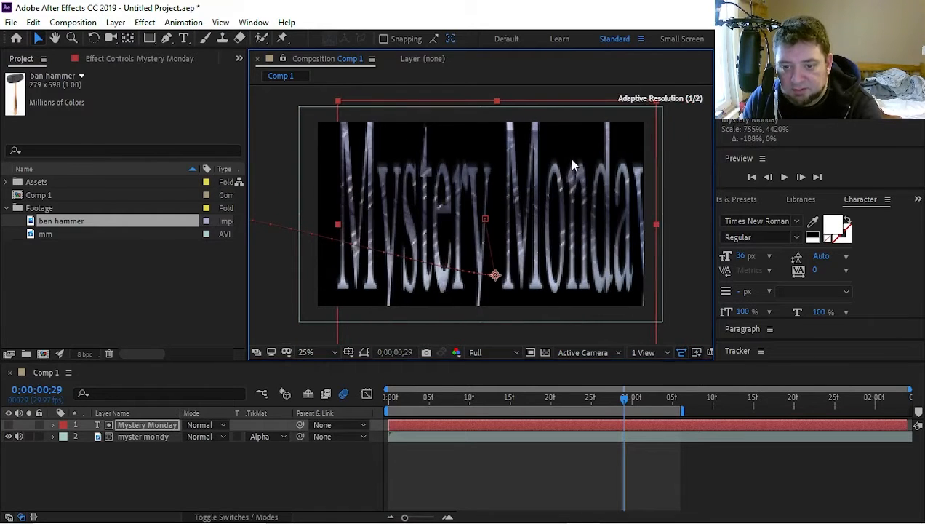
pyautogui.moveTo(572, 166); pyautogui.dragTo(559, 179)
# Play the preview of the Mystery Monday text animation with the metal footage matted inside the letters.
pyautogui.press('space')
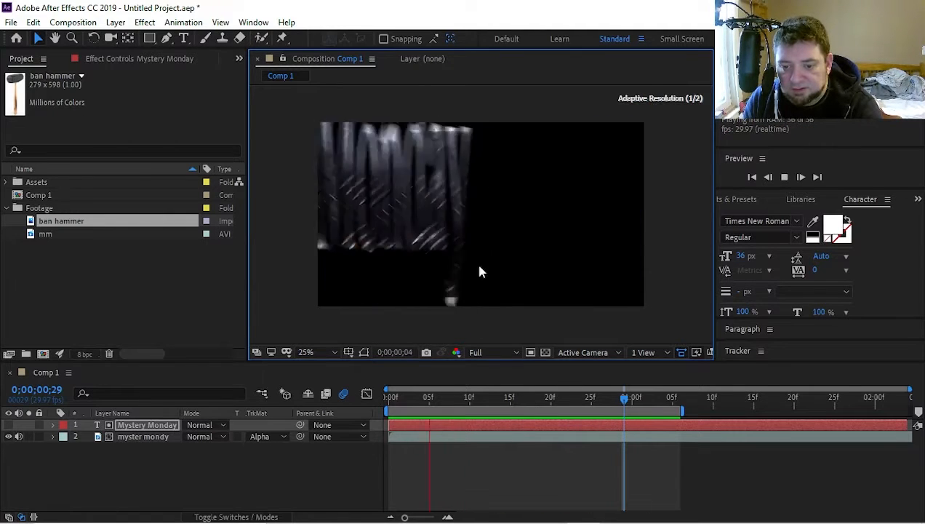
pyautogui.press(',')
pyautogui.press(',')
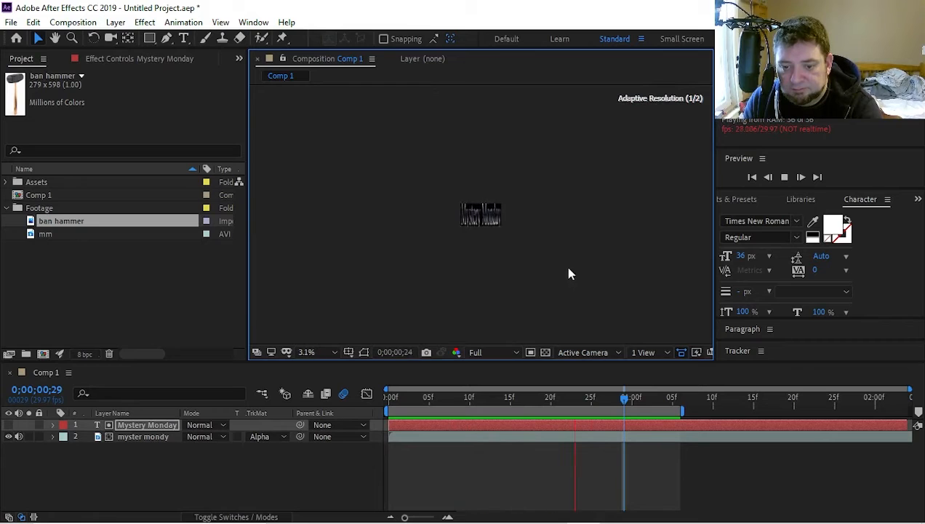
pyautogui.press('.')
pyautogui.moveTo(549, 137); pyautogui.dragTo(551, 120)
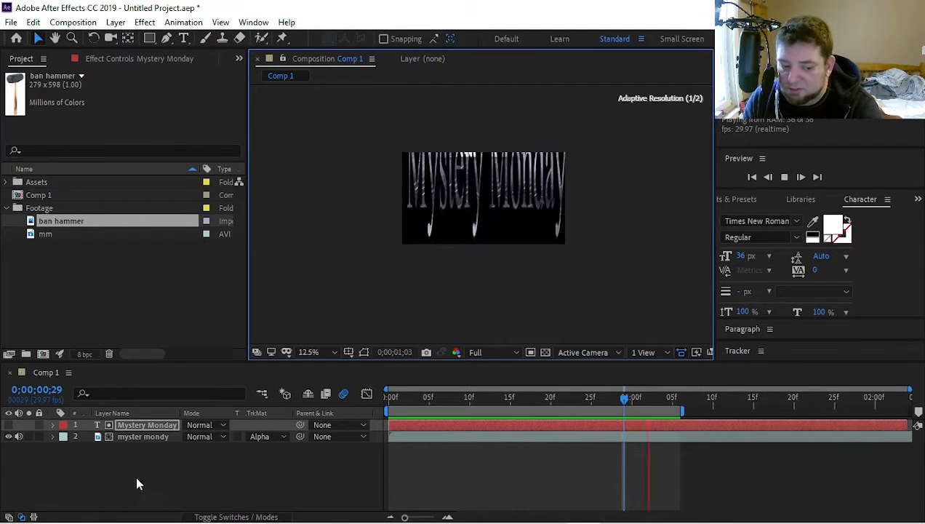
# Make the Mystery Monday text layer visible and set the myster mondy layer to No Track Matte.
pyautogui.click(8, 425)
pyautogui.click(210, 425)
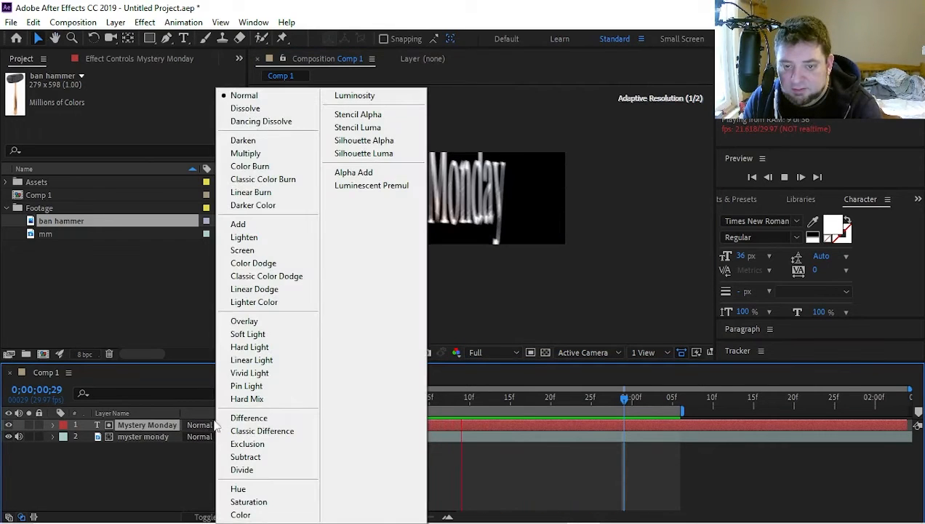
pyautogui.click(124, 454)
pyautogui.click(263, 436)
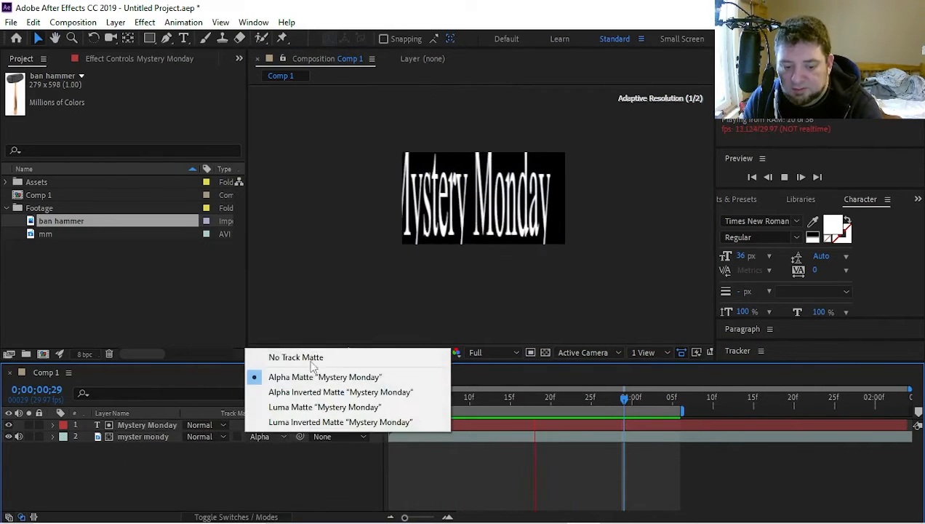
pyautogui.click(309, 358)
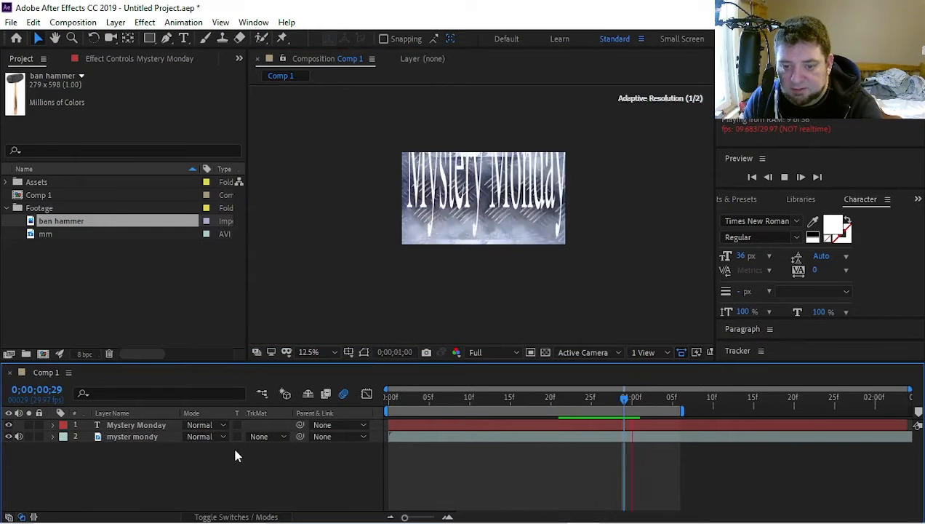
# Set the myster mondy layer's scale to 100%, 105.2% so the footage fills the composition frame.
pyautogui.click(159, 436)
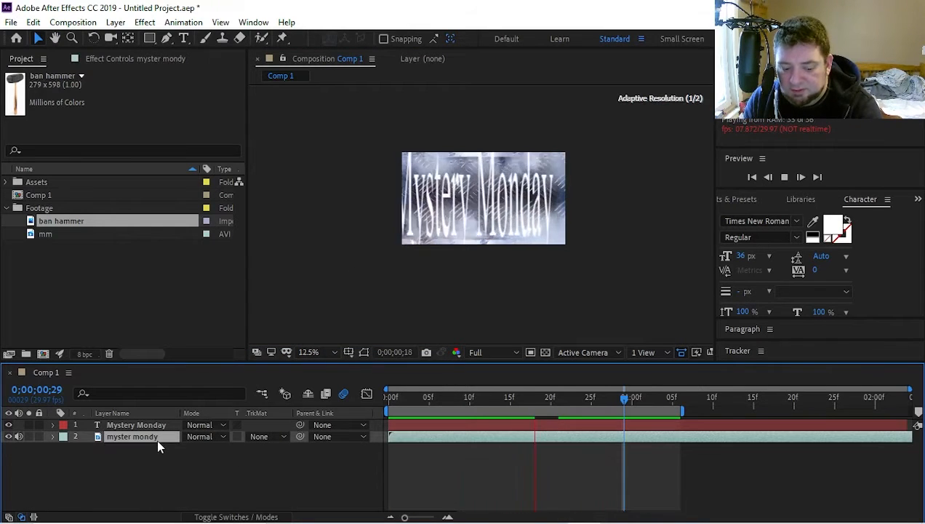
pyautogui.press('s')
pyautogui.moveTo(195, 448); pyautogui.dragTo(229, 452)
pyautogui.click(229, 451)
pyautogui.write('100')
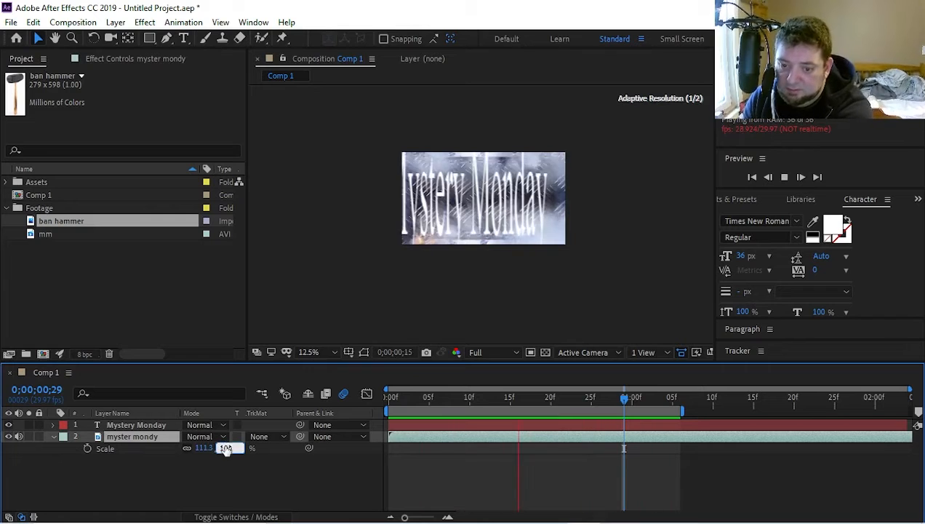
pyautogui.press('Return')
pyautogui.click(202, 468)
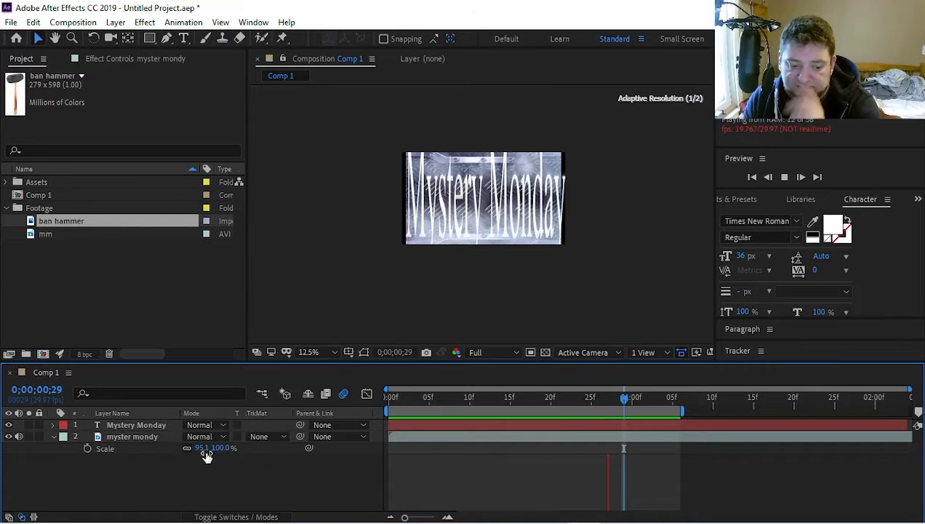
pyautogui.click(206, 449)
pyautogui.write('10')
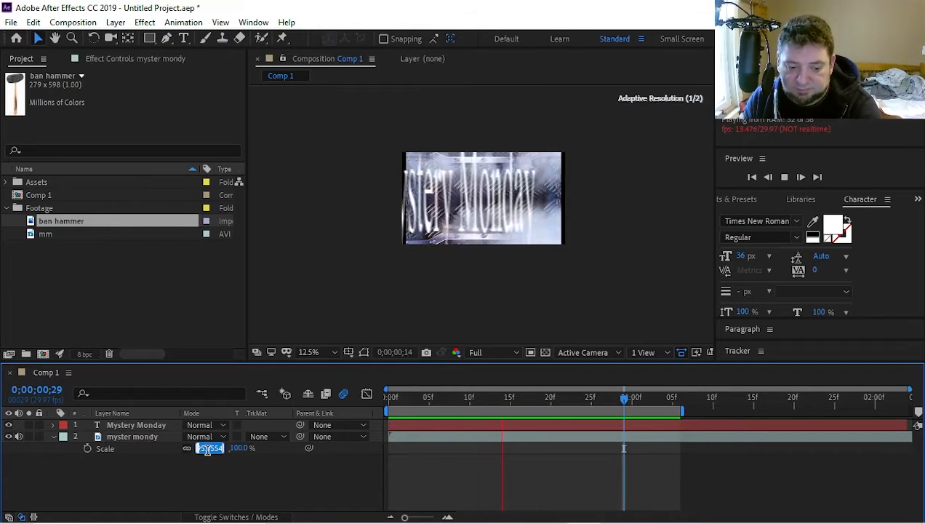
pyautogui.write('0')
pyautogui.press('Return')
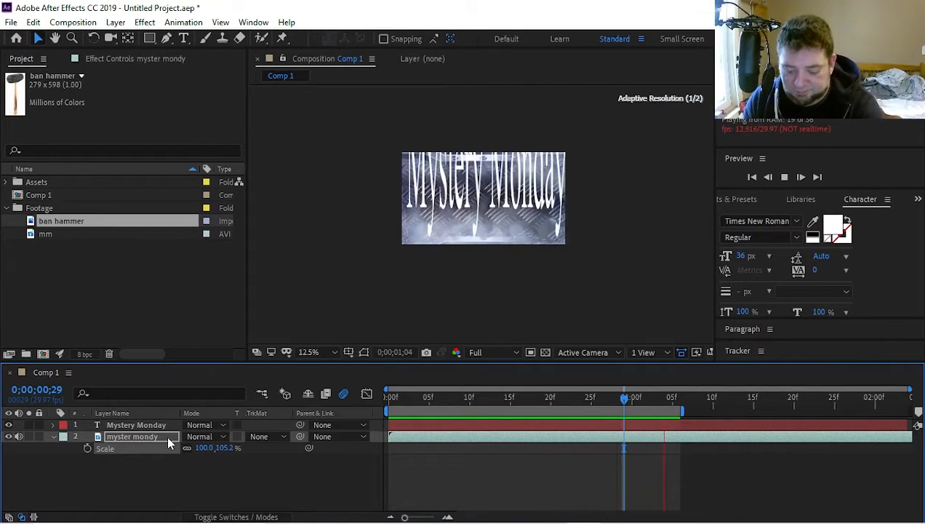
# Stop the preview, move the current time to 0;00;00;24 and collapse the myster mondy layer's properties.
pyautogui.press('space')
pyautogui.press('space')
pyautogui.moveTo(413, 404); pyautogui.dragTo(584, 414)
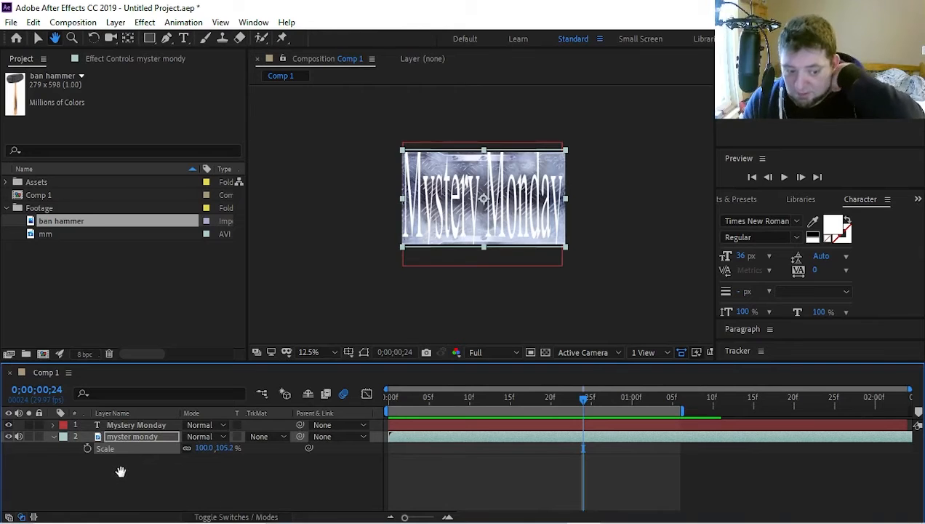
pyautogui.press('y')
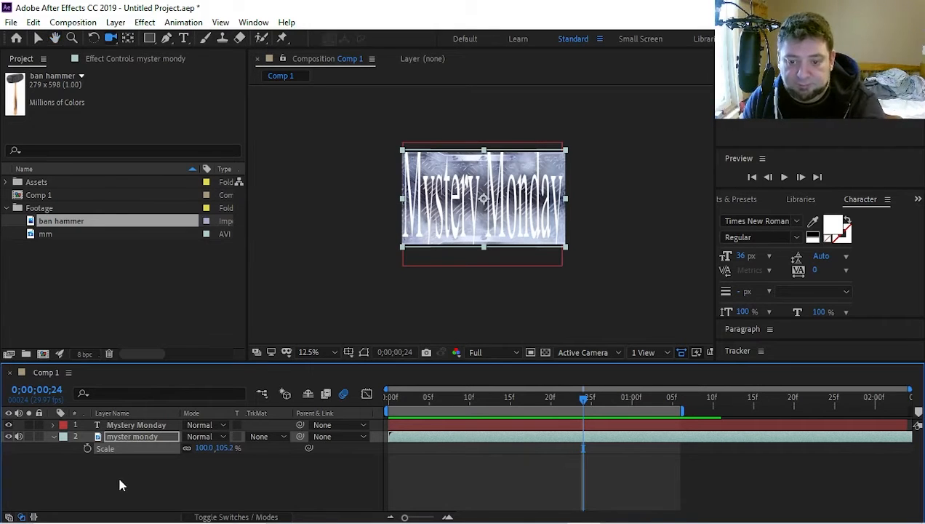
pyautogui.click(53, 436)
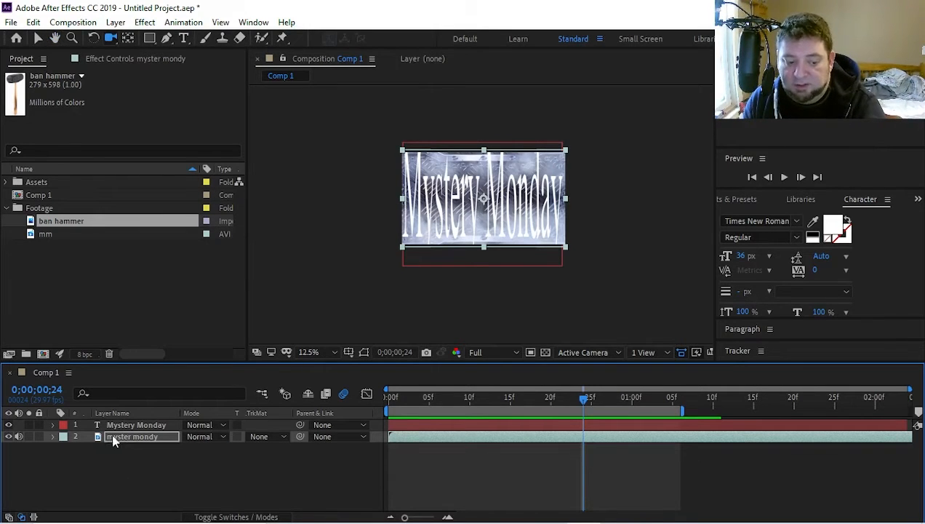
# Pre-compose the Mystery Monday and myster mondy layers into Pre-comp 1, moving all attributes into the new composition.
pyautogui.click(146, 424)
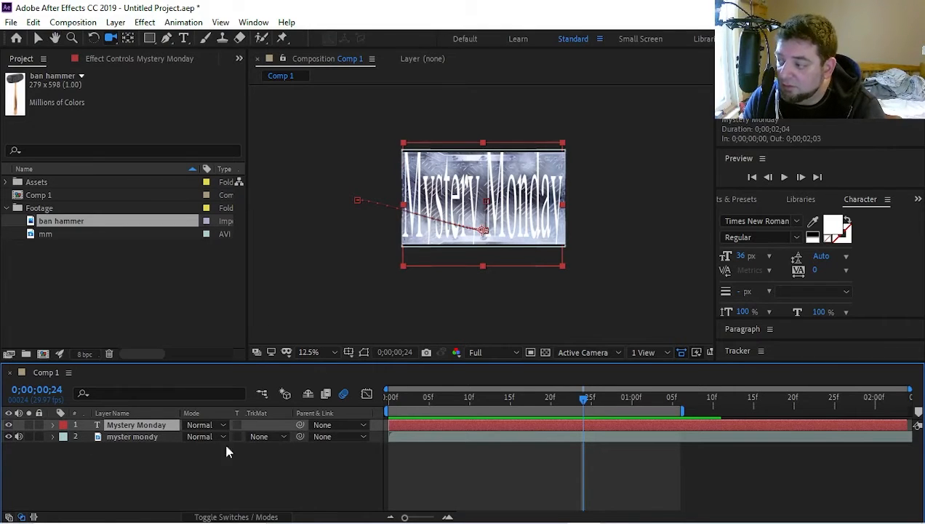
pyautogui.keyDown('shift'); pyautogui.click(144, 437); pyautogui.keyUp('shift')
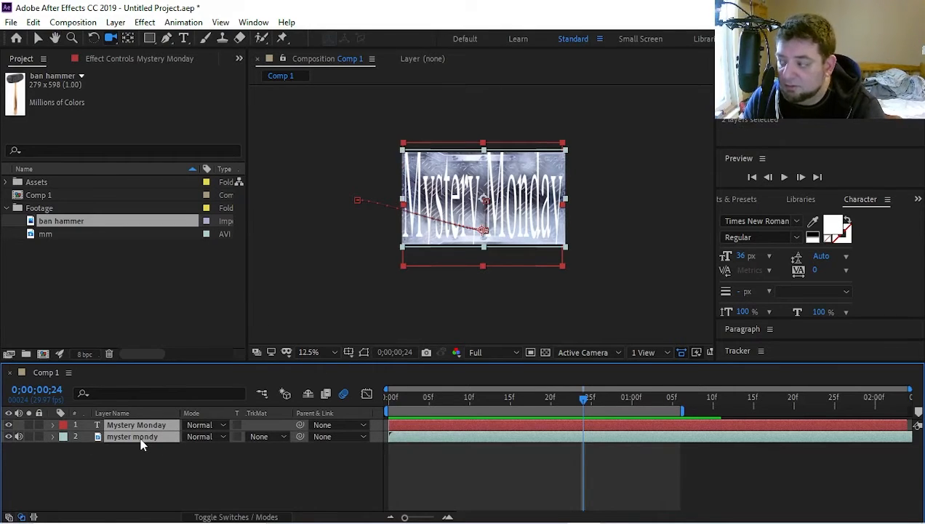
pyautogui.rightClick(143, 438)
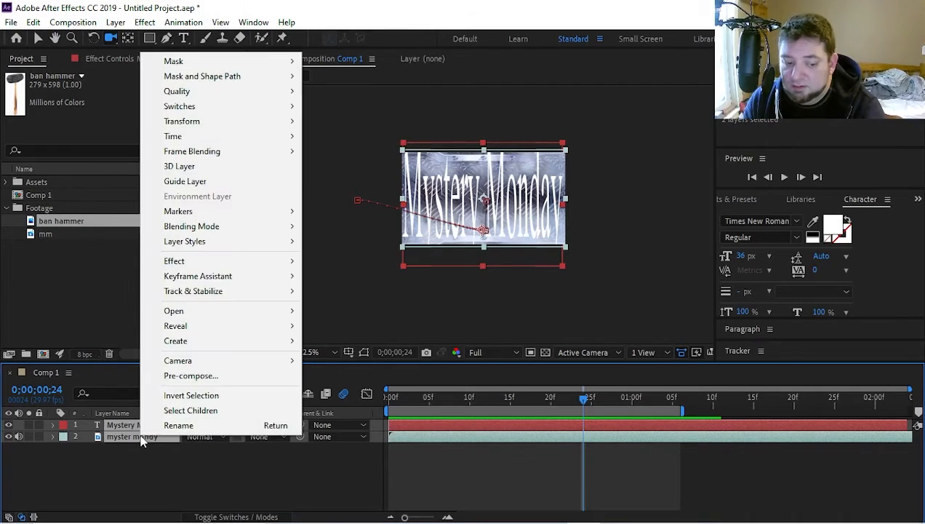
pyautogui.click(214, 376)
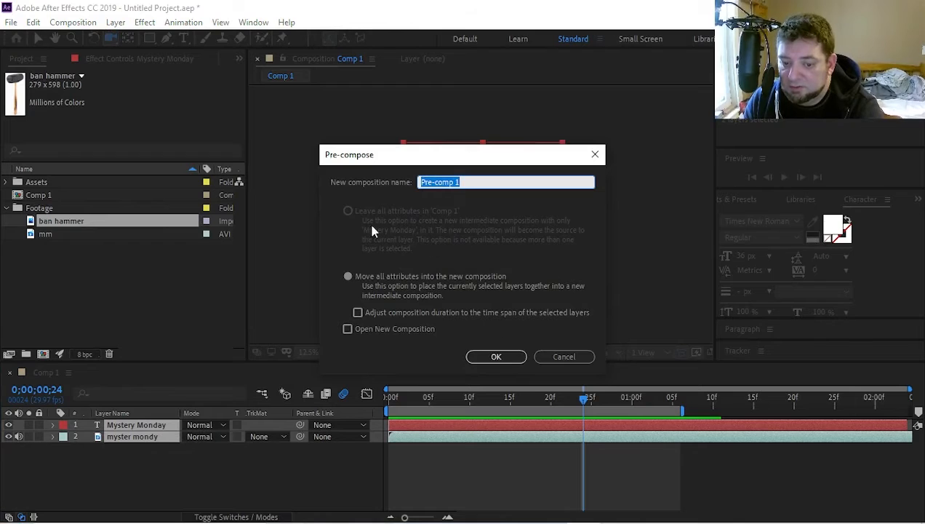
pyautogui.click(487, 355)
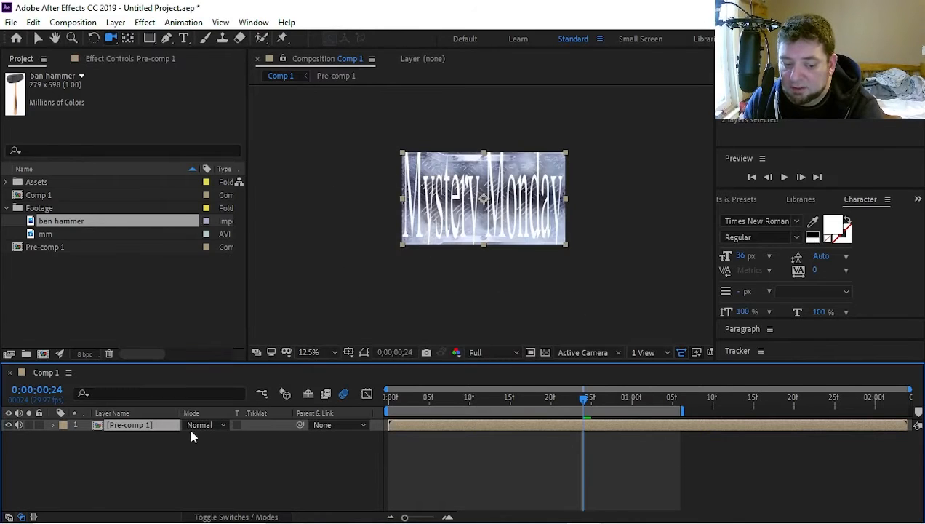
# Draw an elliptical mask about 928 by 596 px over the left half of Pre-comp 1 and set its mode to Subtract.
pyautogui.scroll(-1, 412, 239)
pyautogui.scroll(2, 435, 272)
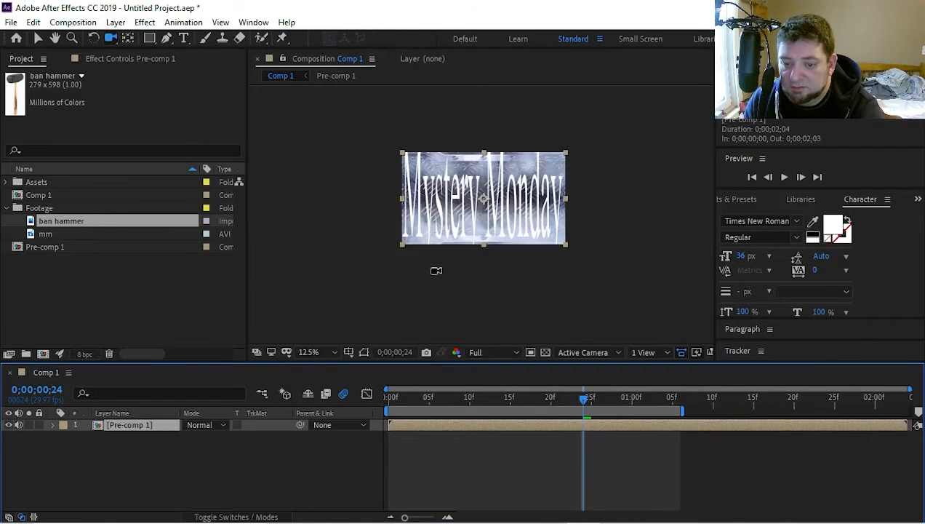
pyautogui.press('v')
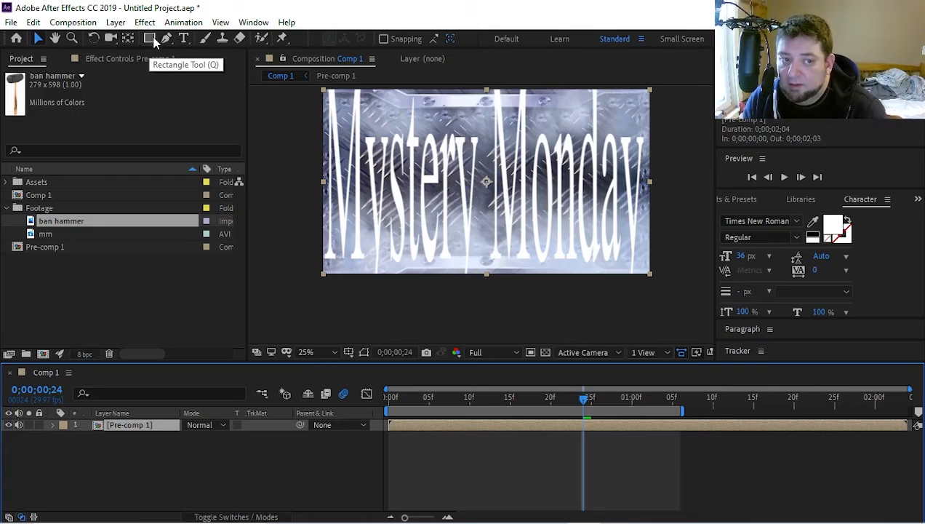
pyautogui.moveTo(153, 42); pyautogui.dragTo(193, 68)
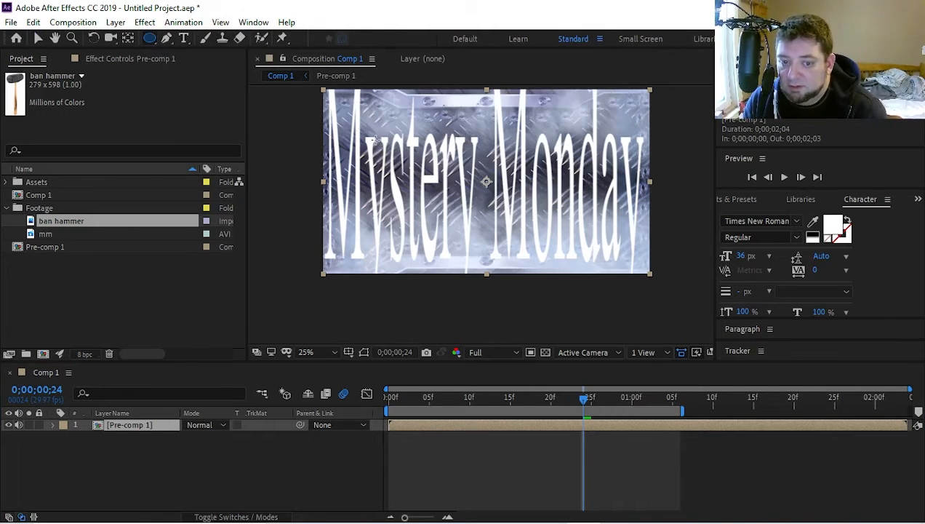
pyautogui.moveTo(361, 127); pyautogui.dragTo(521, 229)
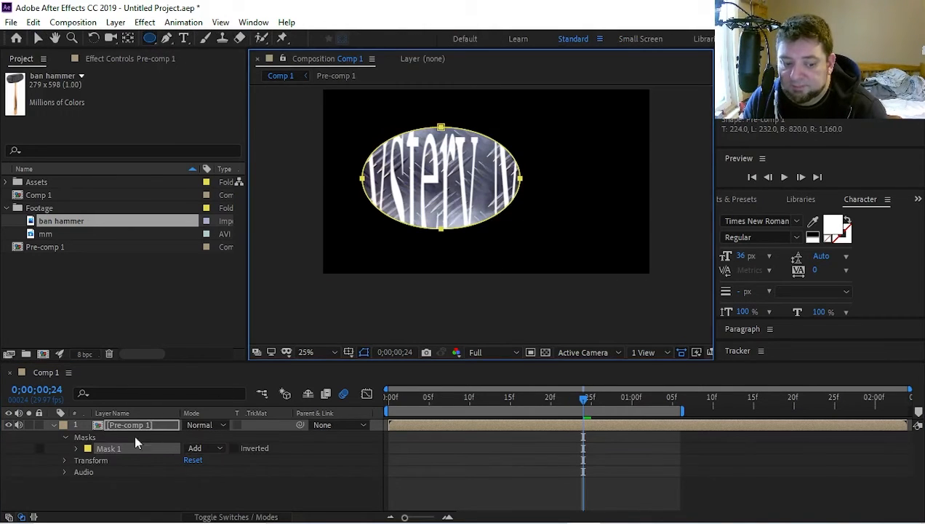
pyautogui.click(203, 448)
pyautogui.click(214, 373)
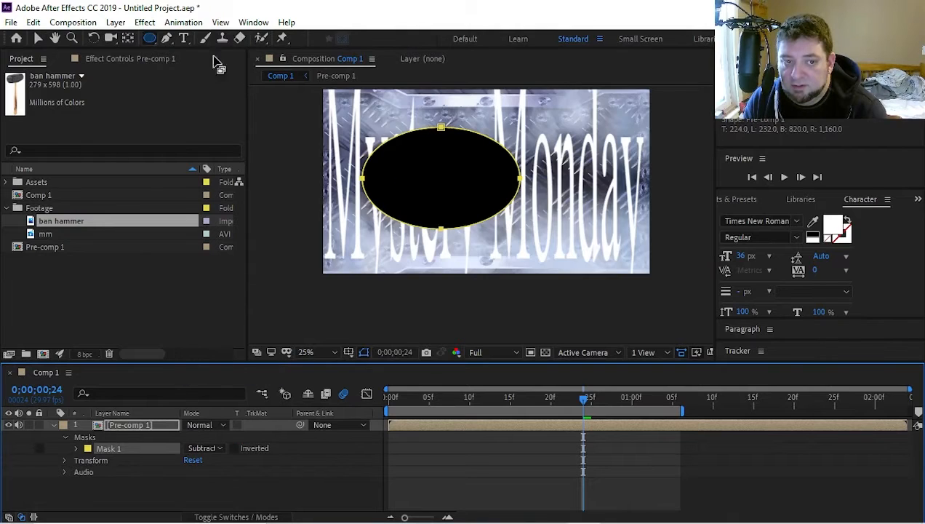
# Draw a closed, irregular 12-point mask with the Pen tool over the word Monday on Pre-comp 1.
pyautogui.click(166, 38)
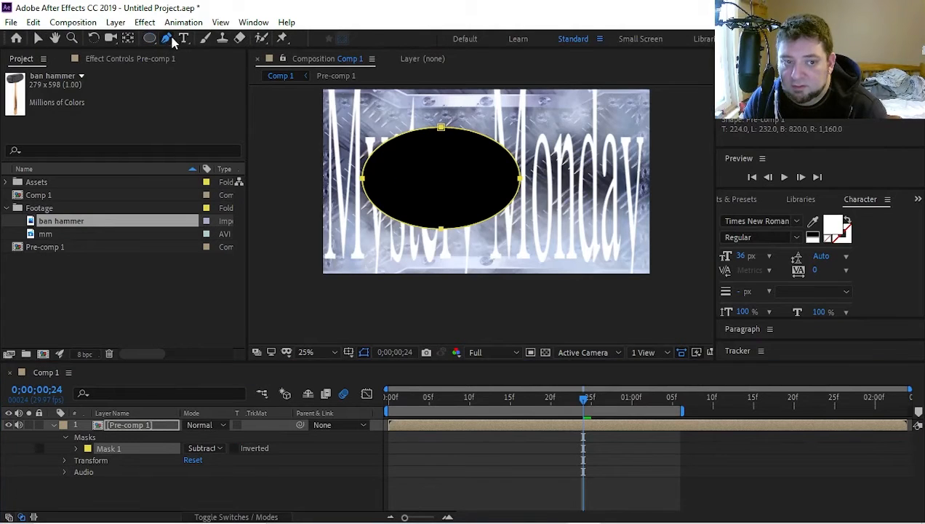
pyautogui.click(537, 133)
pyautogui.click(540, 200)
pyautogui.click(548, 250)
pyautogui.click(594, 232)
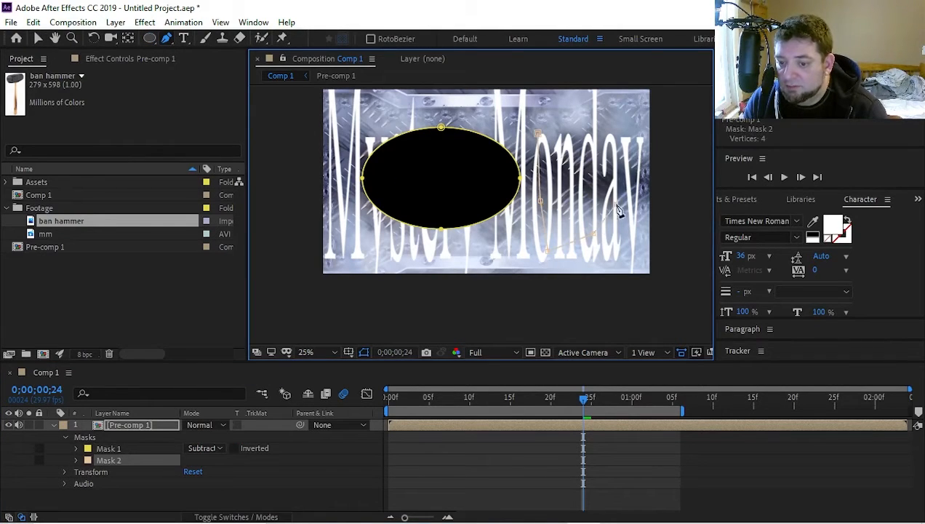
pyautogui.click(615, 203)
pyautogui.click(607, 171)
pyautogui.click(587, 164)
pyautogui.click(569, 191)
pyautogui.click(560, 155)
pyautogui.click(585, 122)
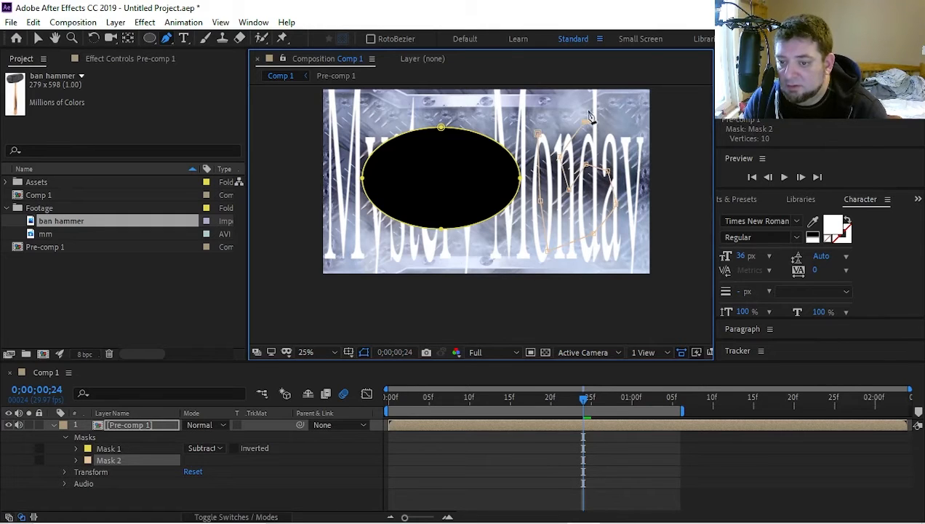
pyautogui.click(561, 111)
pyautogui.click(517, 109)
pyautogui.click(537, 133)
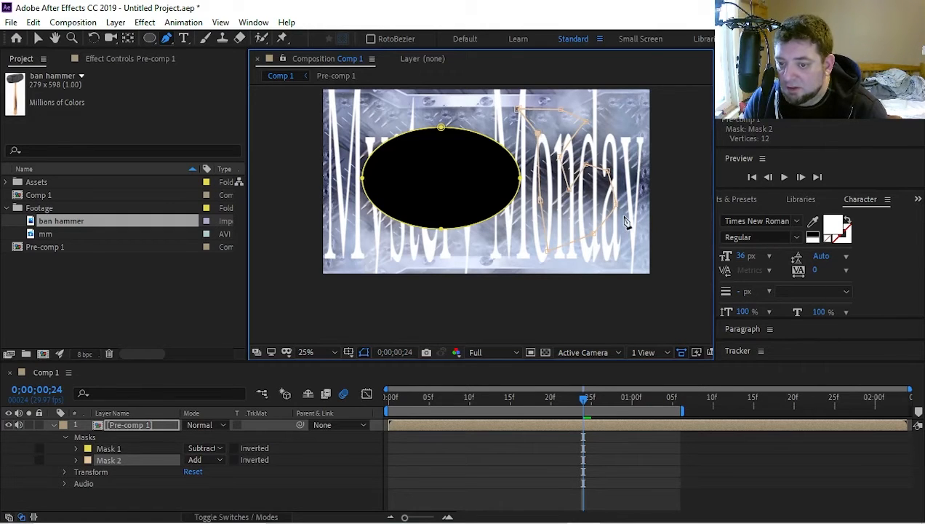
# Set Mask 2's mode to Subtract and deselect the layer, leaving no stray mask point.
pyautogui.click(207, 458)
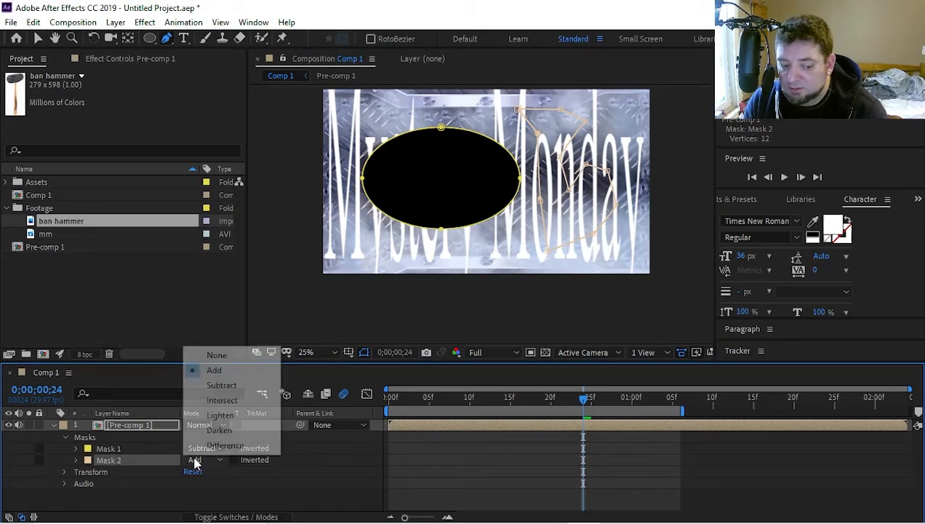
pyautogui.click(227, 385)
pyautogui.click(531, 312)
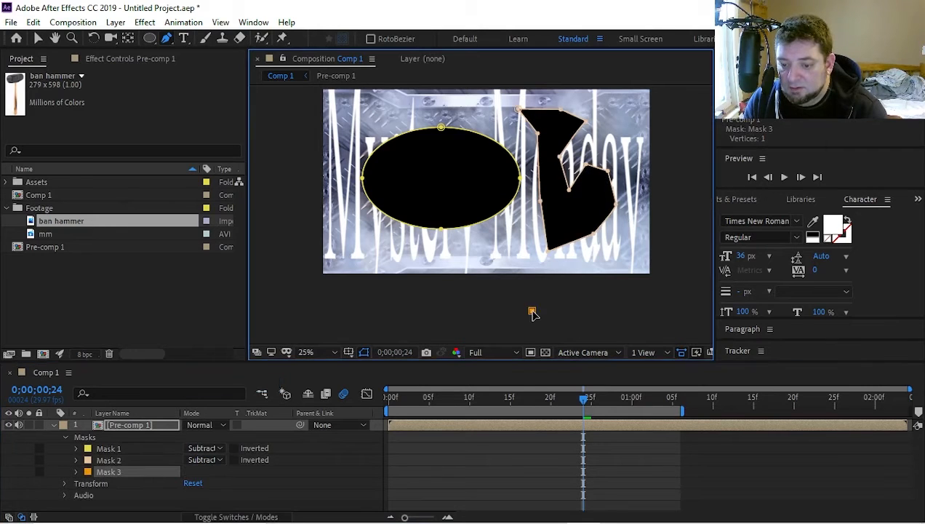
pyautogui.hotkey('ctrl', 'z')
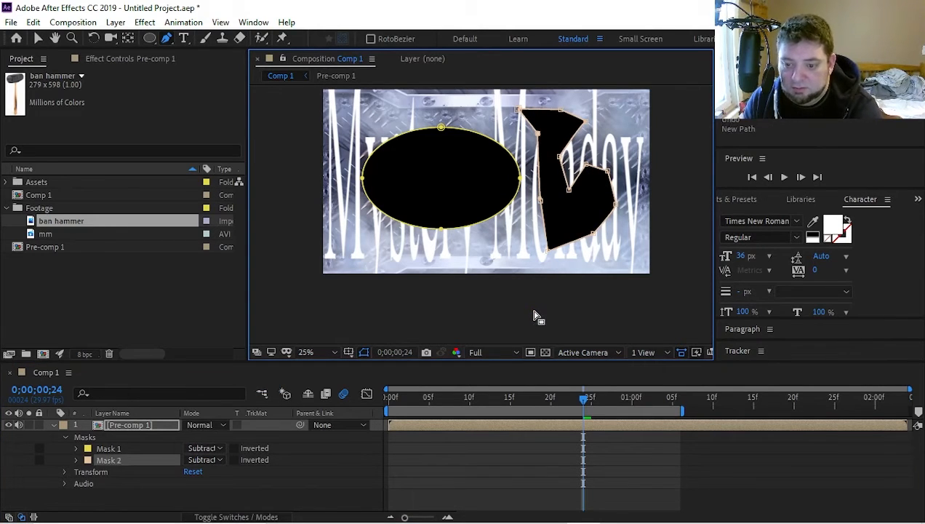
pyautogui.press('v')
pyautogui.click(474, 306)
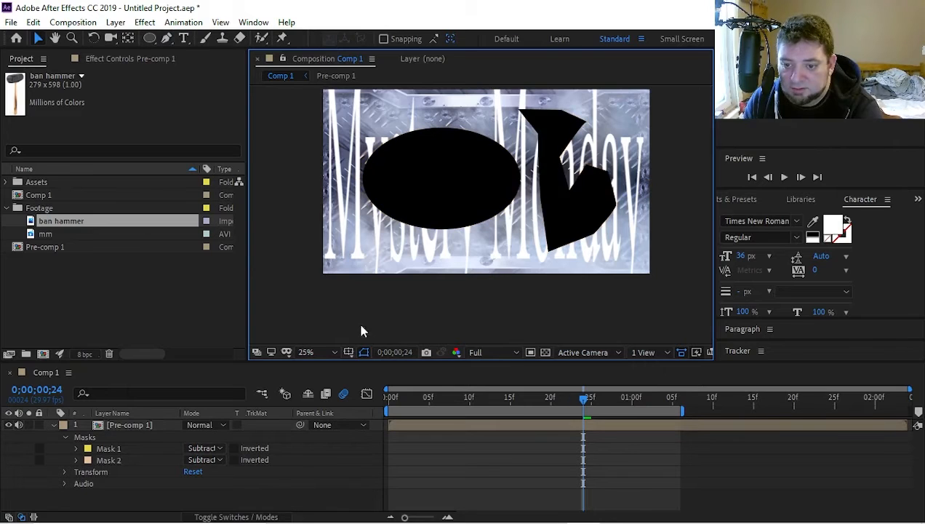
# Select Mask 1 and Mask 2 and reveal all of their mask properties in the timeline.
pyautogui.click(99, 450)
pyautogui.keyDown('shift'); pyautogui.click(105, 461); pyautogui.keyUp('shift')
pyautogui.press('m')
pyautogui.press('m')
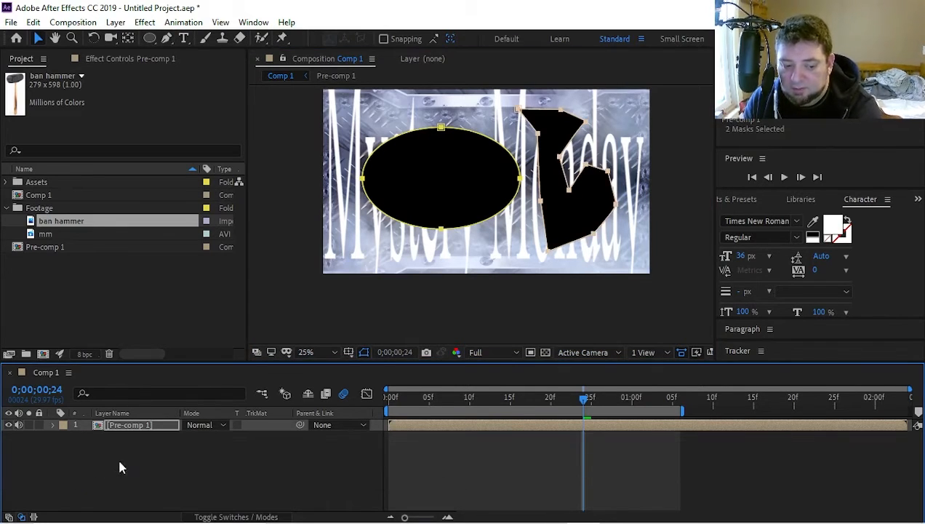
pyautogui.press('m')
pyautogui.press('m')
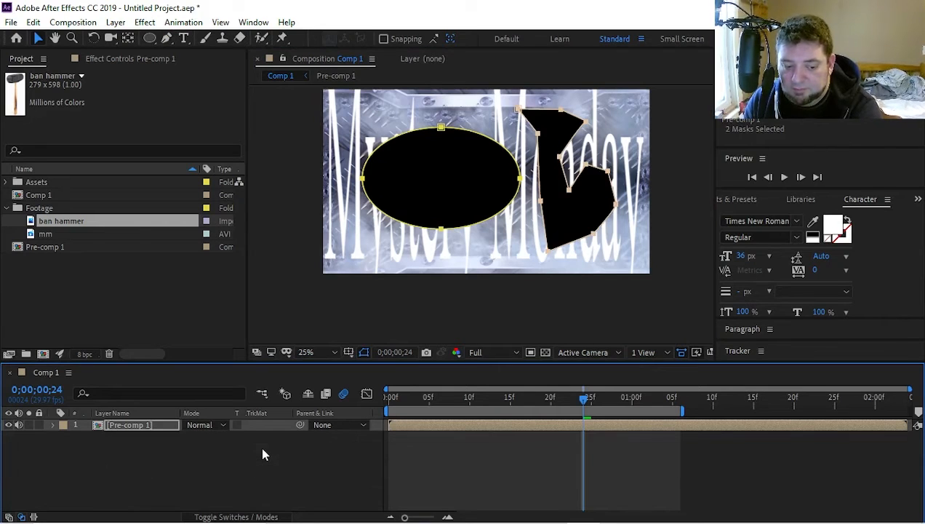
pyautogui.press('m')
pyautogui.press('m')
# Feather both selected masks, first by 47 and finally by 51 pixels, with the mask path outlines hidden.
pyautogui.click(211, 459)
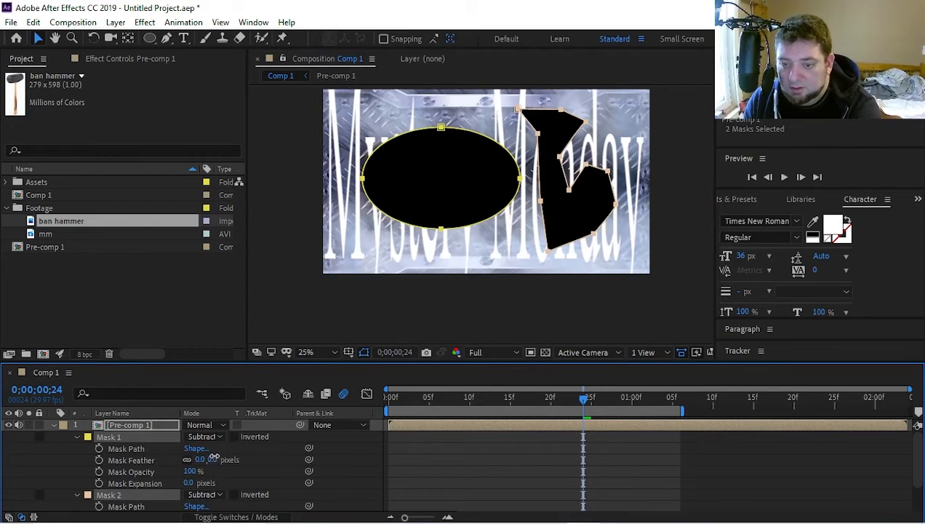
pyautogui.write('47')
pyautogui.press('Return')
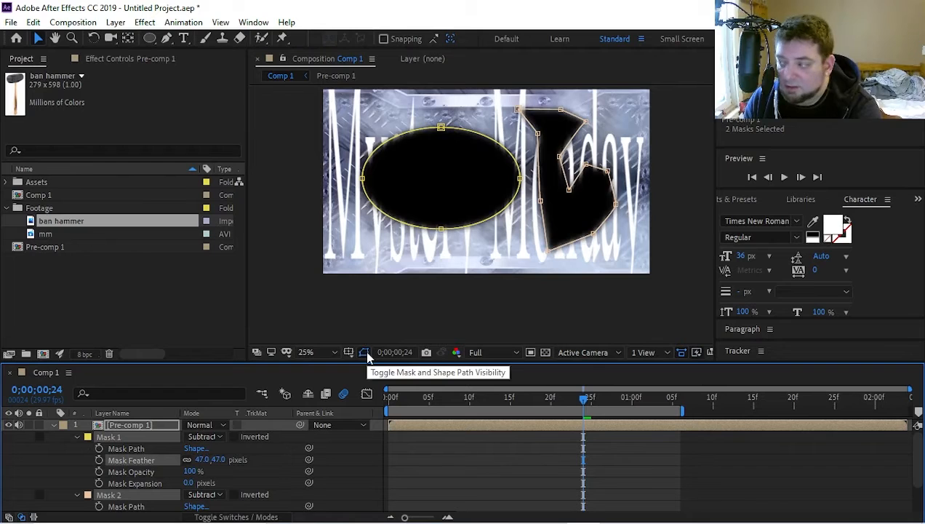
pyautogui.click(366, 352)
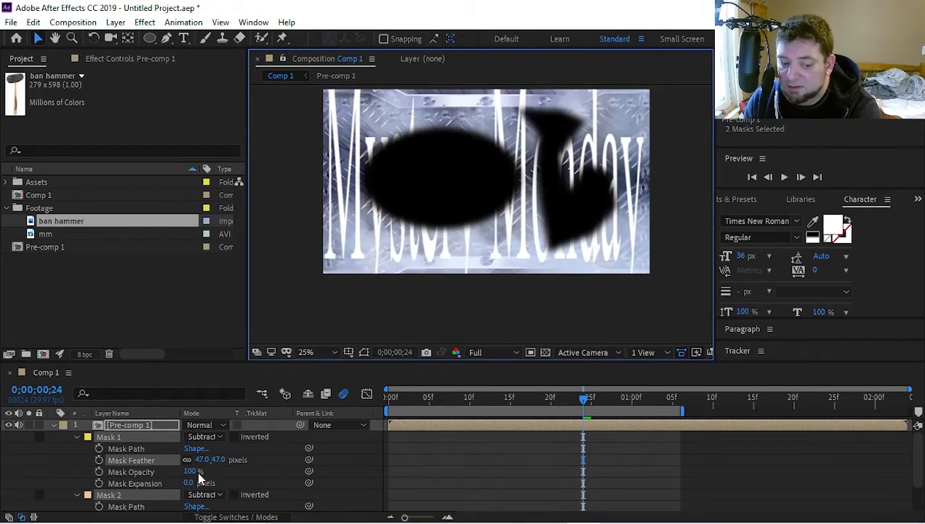
pyautogui.moveTo(211, 459); pyautogui.dragTo(276, 477)
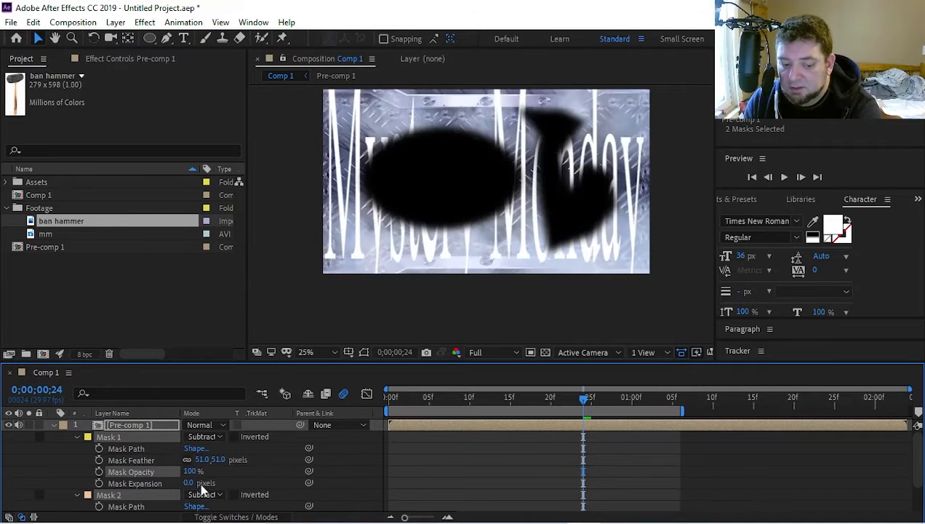
# Set the Mask Expansion of both selected masks to 11 pixels.
pyautogui.moveTo(190, 483)
pyautogui.mouseDown()
pyautogui.moveTo(237, 472)
pyautogui.moveTo(182, 477)
pyautogui.mouseUp()
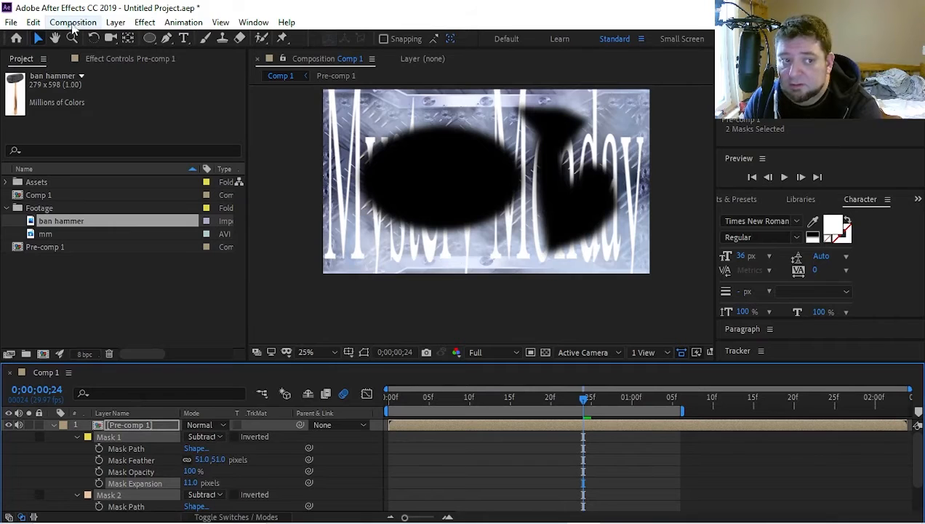
# Bring up the Effects & Presets list and enlarge it to show more categories.
pyautogui.click(748, 199)
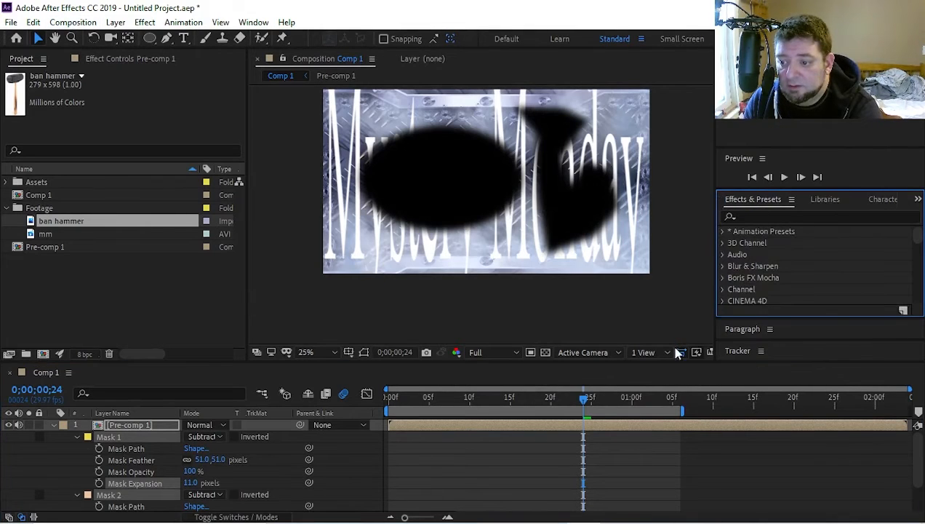
pyautogui.click(866, 191)
pyautogui.moveTo(865, 188); pyautogui.dragTo(866, 92)
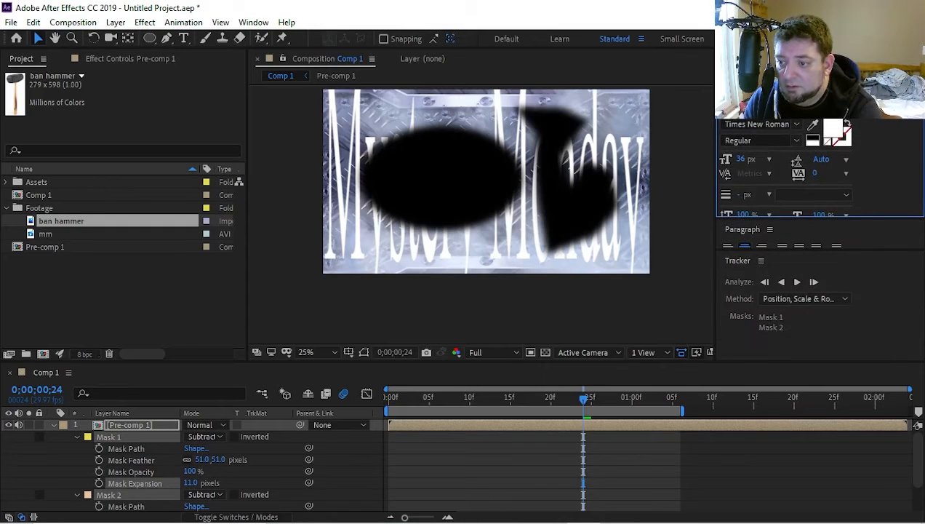
pyautogui.click(759, 105)
pyautogui.moveTo(839, 218); pyautogui.dragTo(836, 375)
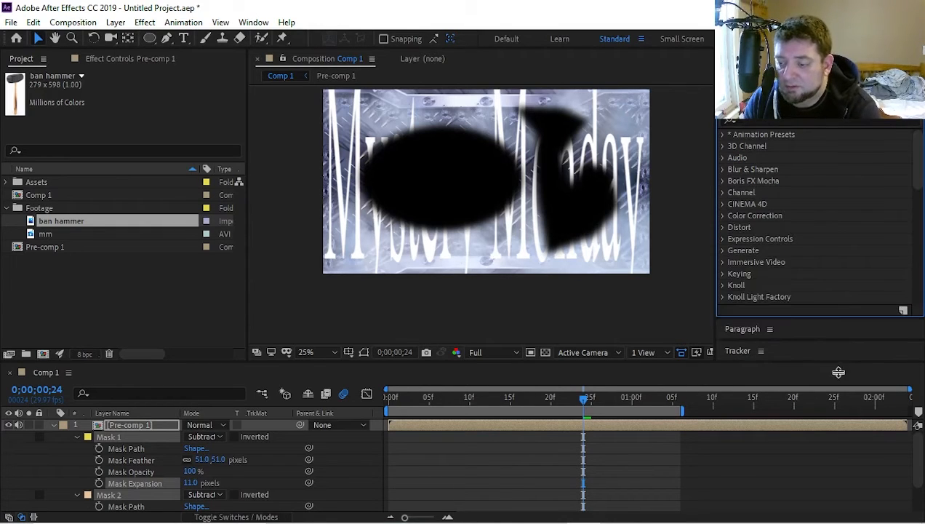
# Open Pre-comp 1 and delete its background footage layer, keeping only the Mystery Monday text layer.
pyautogui.click(125, 426)
pyautogui.doubleClick(137, 424)
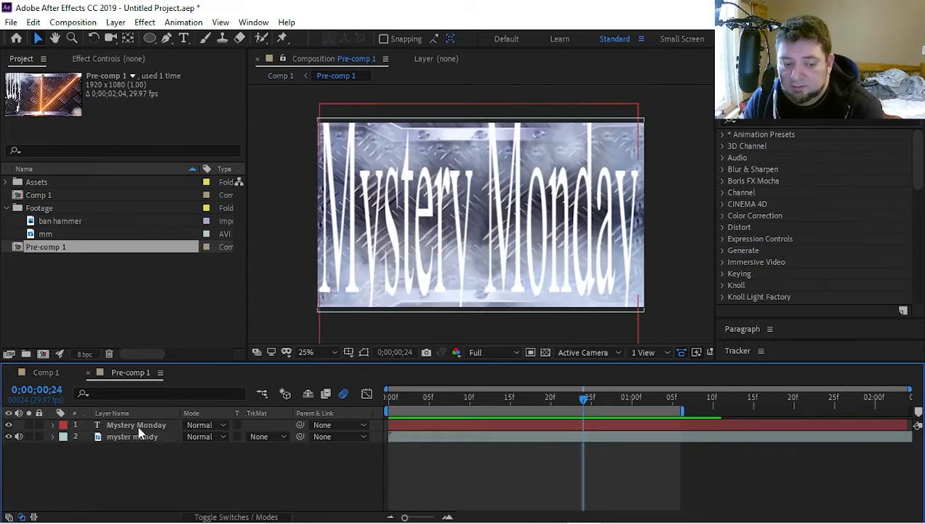
pyautogui.click(145, 425)
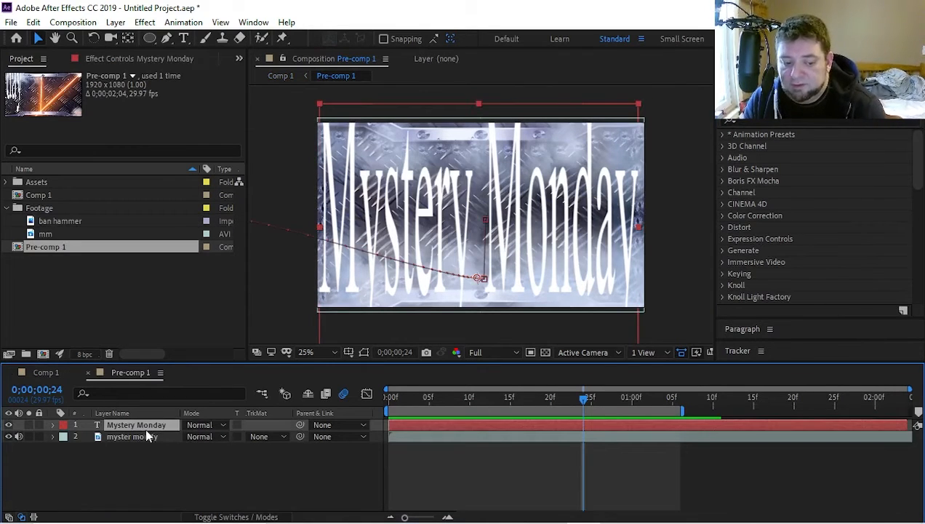
pyautogui.click(145, 435)
pyautogui.press('Delete')
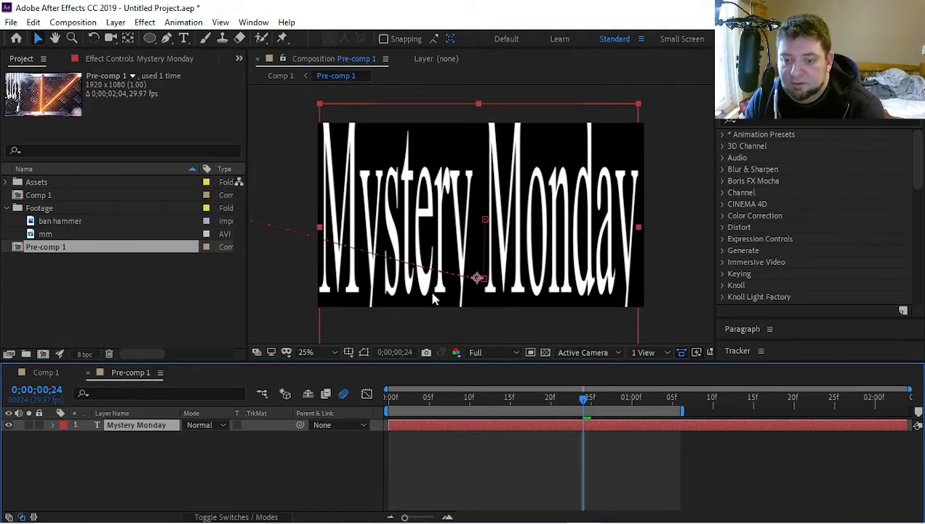
pyautogui.scroll(-1, 440, 300)
pyautogui.scroll(2, 614, 192)
pyautogui.scroll(-1, 618, 193)
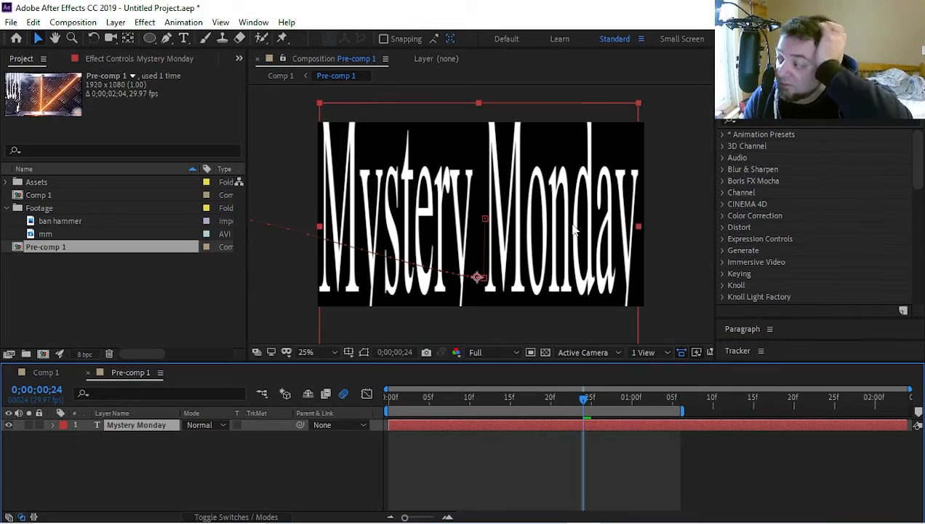
# Try the Bloom - crystallize 1 preset on the Mystery Monday layer, check it at 0;00;01;03, and remove its effects.
pyautogui.click(723, 135)
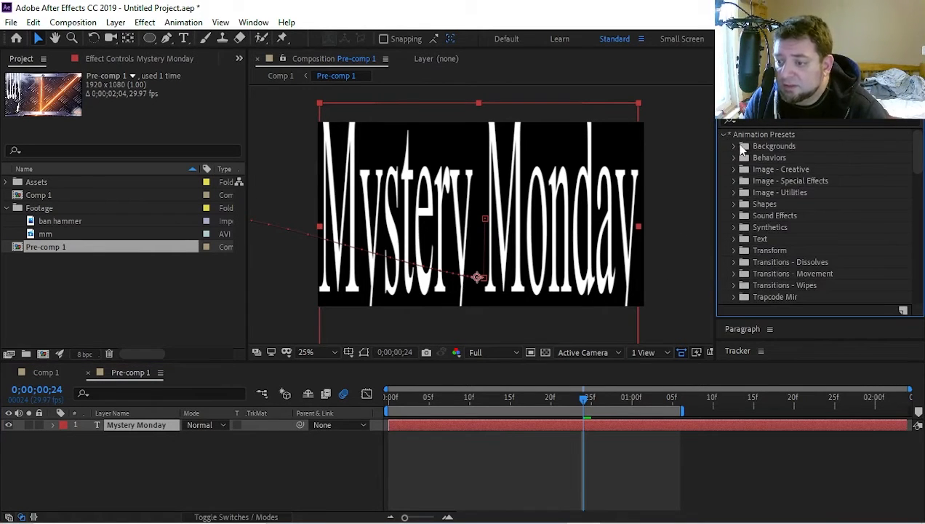
pyautogui.scroll(-2, 740, 157)
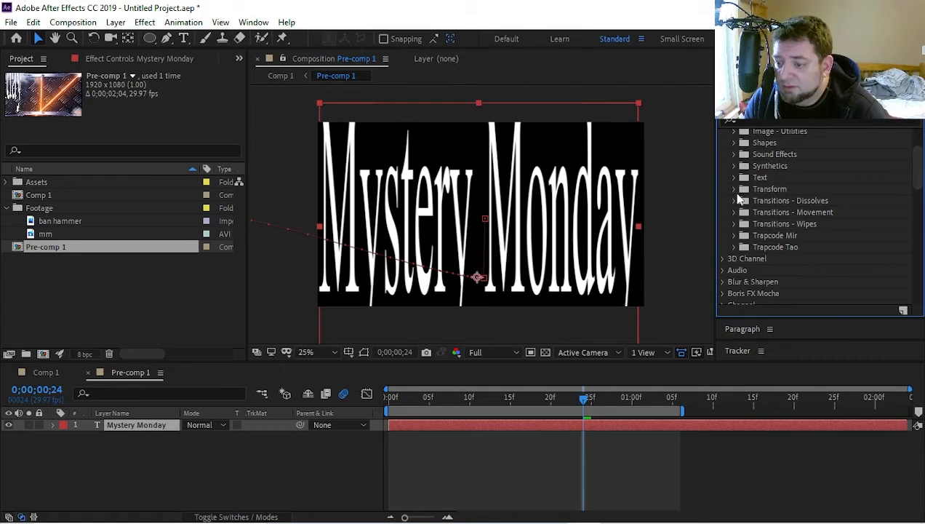
pyautogui.scroll(2, 730, 178)
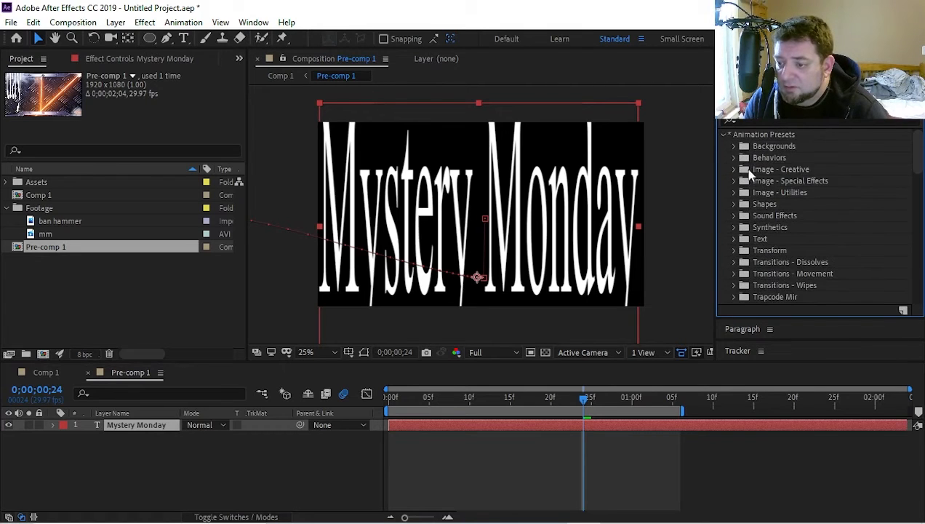
pyautogui.click(735, 169)
pyautogui.doubleClick(777, 170)
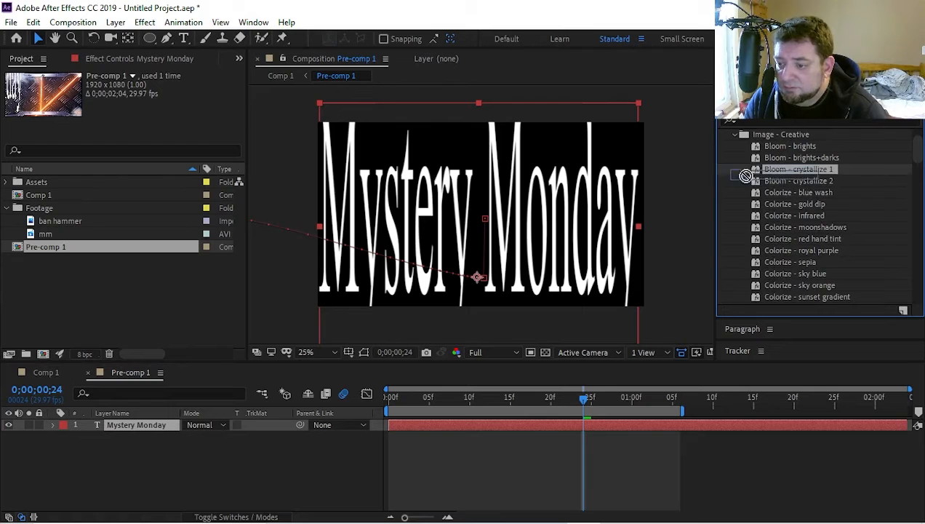
pyautogui.moveTo(584, 398); pyautogui.dragTo(656, 398)
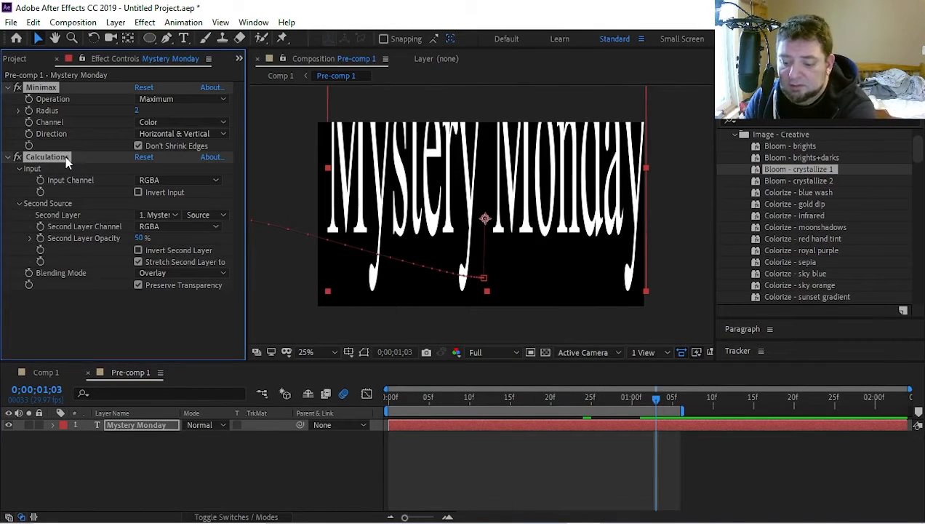
pyautogui.press('Delete')
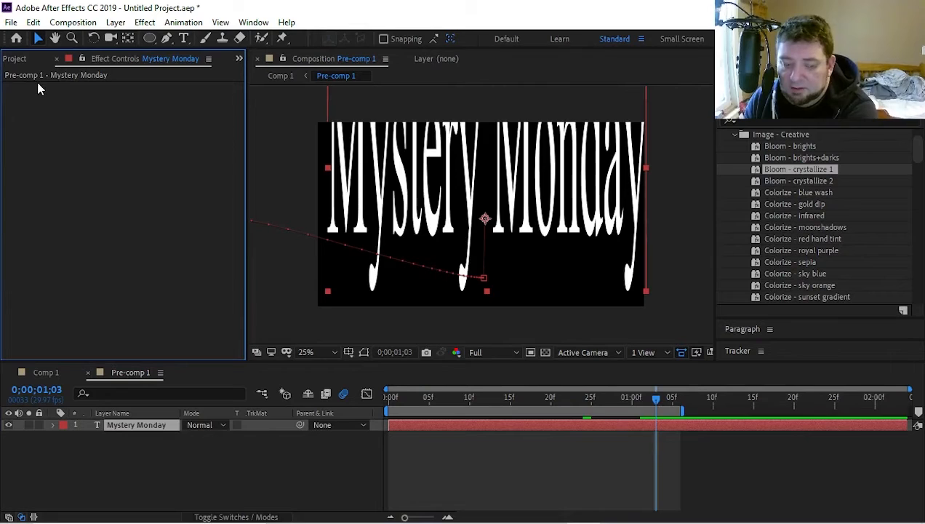
# Examine the Image - Utilities presets and the Text presets, including the Animate In and Multi-Line groups.
pyautogui.click(733, 135)
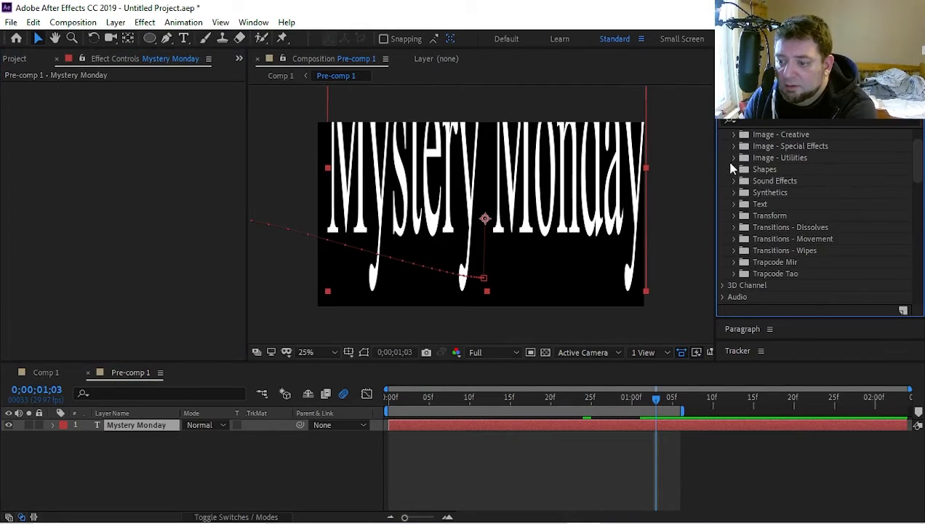
pyautogui.click(734, 158)
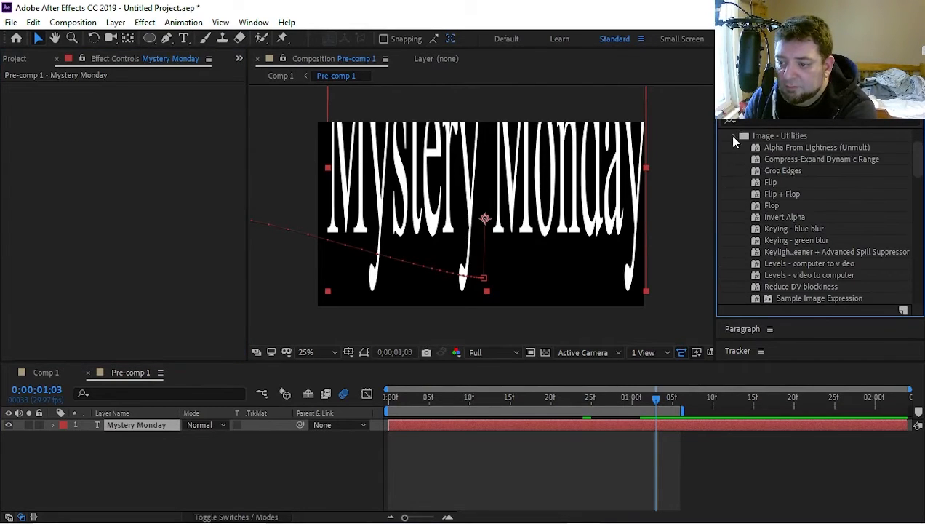
pyautogui.click(733, 135)
pyautogui.click(733, 183)
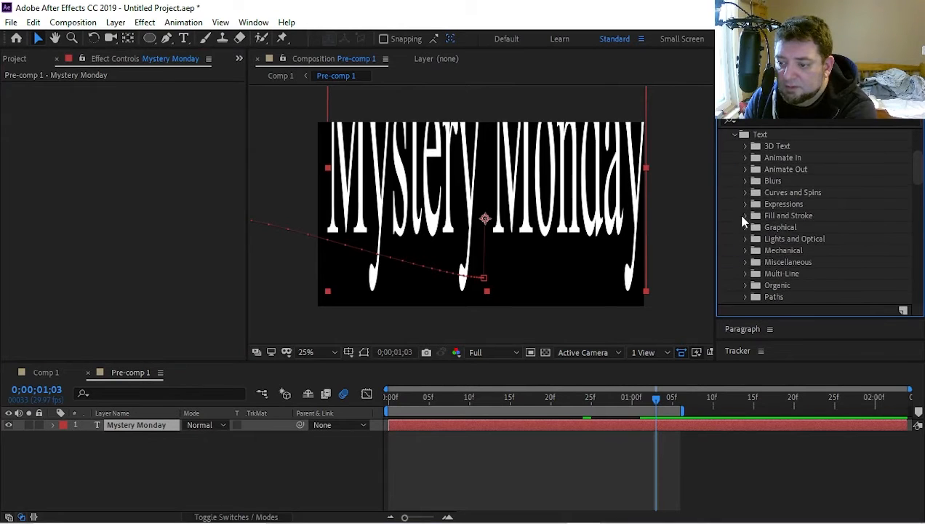
pyautogui.click(745, 157)
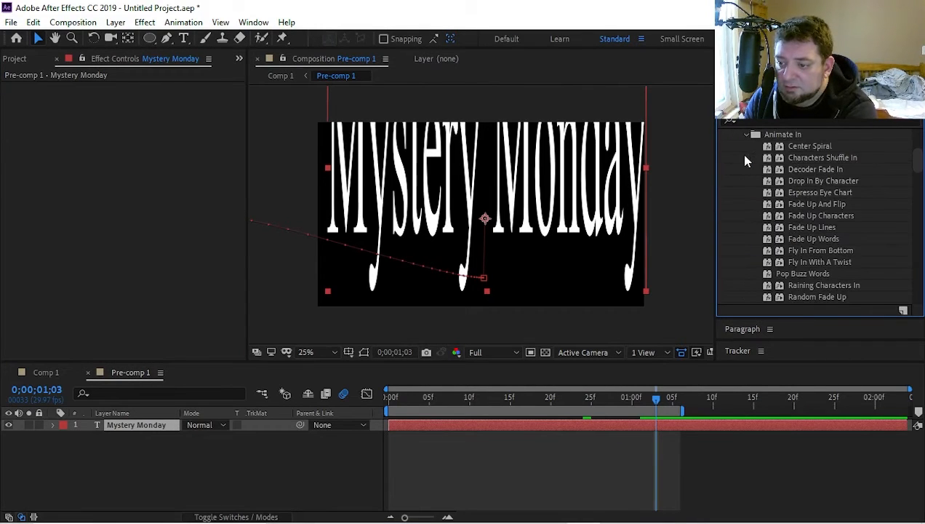
pyautogui.click(749, 137)
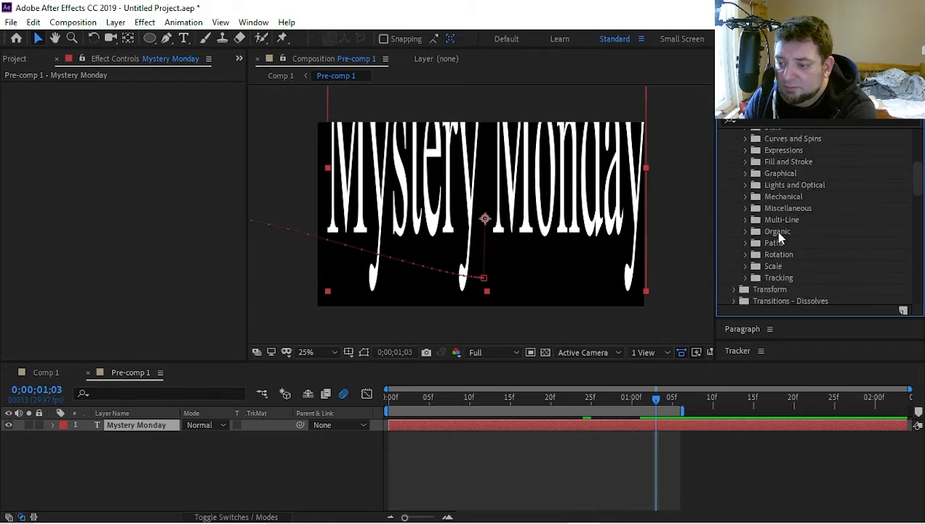
pyautogui.scroll(-2, 773, 231)
pyautogui.click(747, 192)
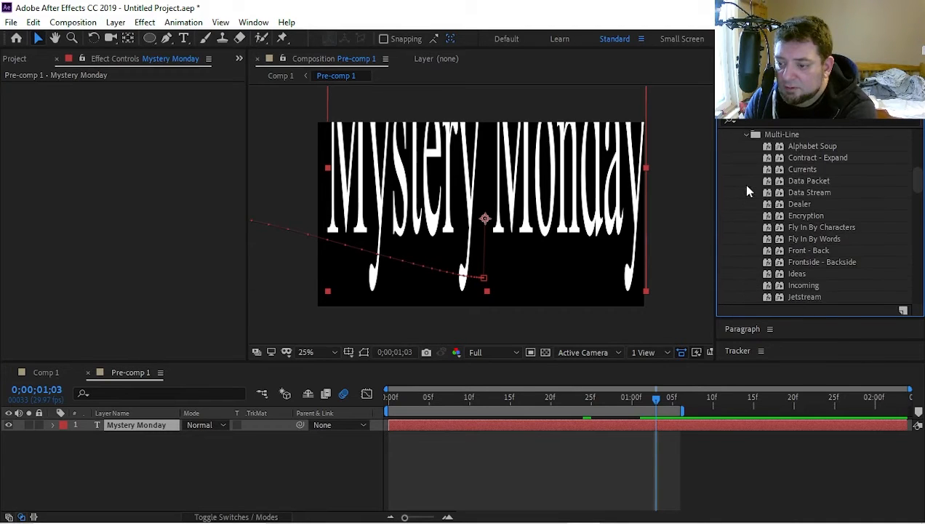
pyautogui.click(746, 134)
pyautogui.scroll(-2, 746, 191)
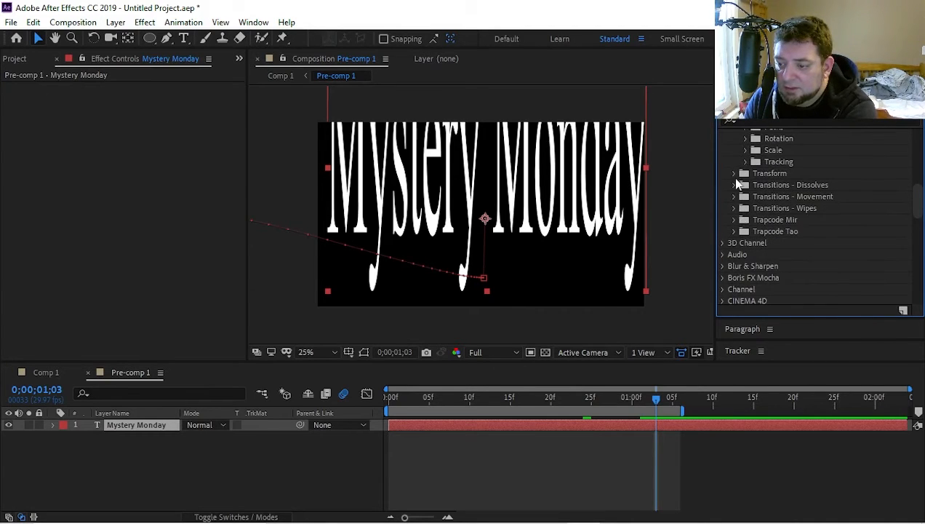
pyautogui.scroll(-1, 727, 198)
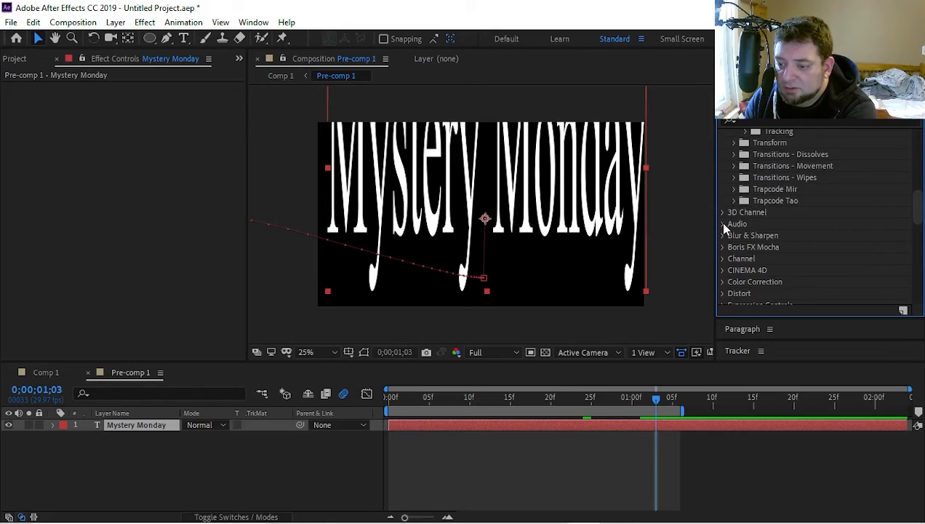
# Examine the effects available in the Audio, Channel and Distort categories.
pyautogui.click(723, 224)
pyautogui.scroll(-5, 721, 211)
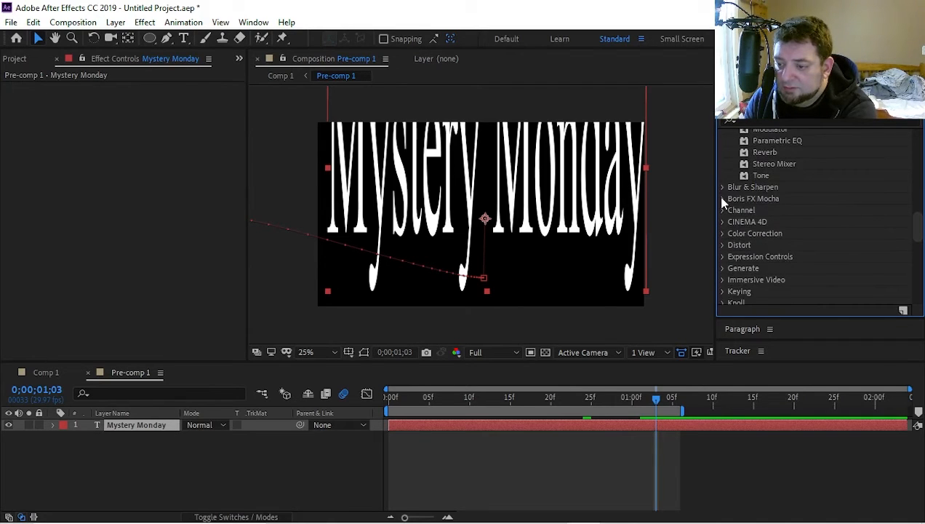
pyautogui.click(721, 210)
pyautogui.scroll(-6, 722, 215)
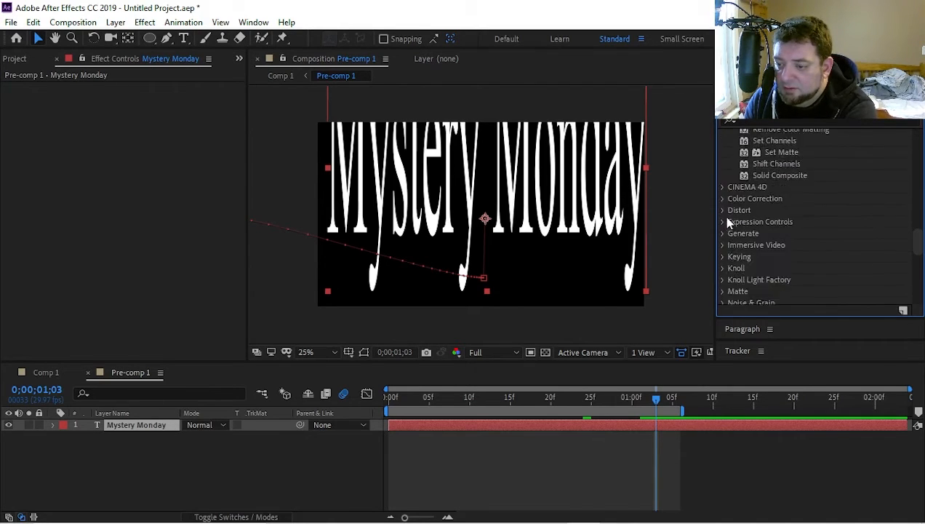
pyautogui.click(722, 149)
pyautogui.scroll(-4, 730, 172)
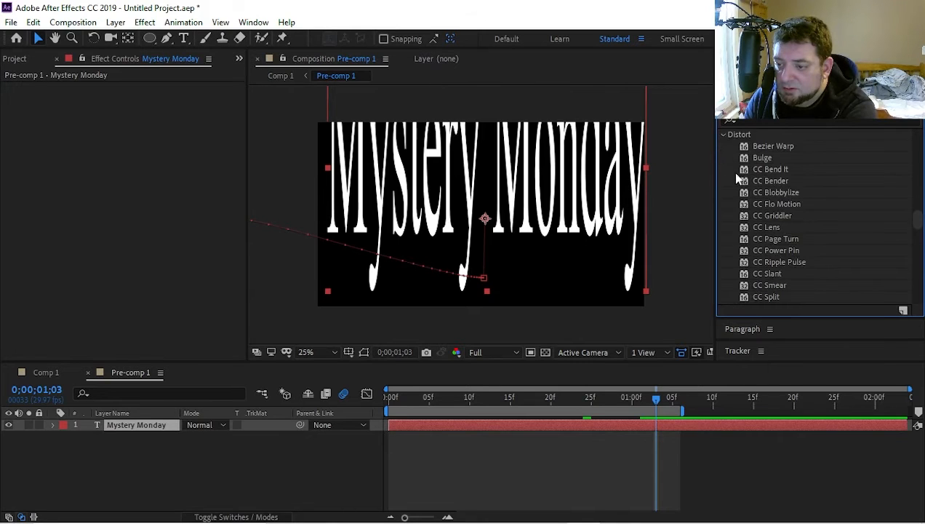
pyautogui.scroll(-8, 733, 196)
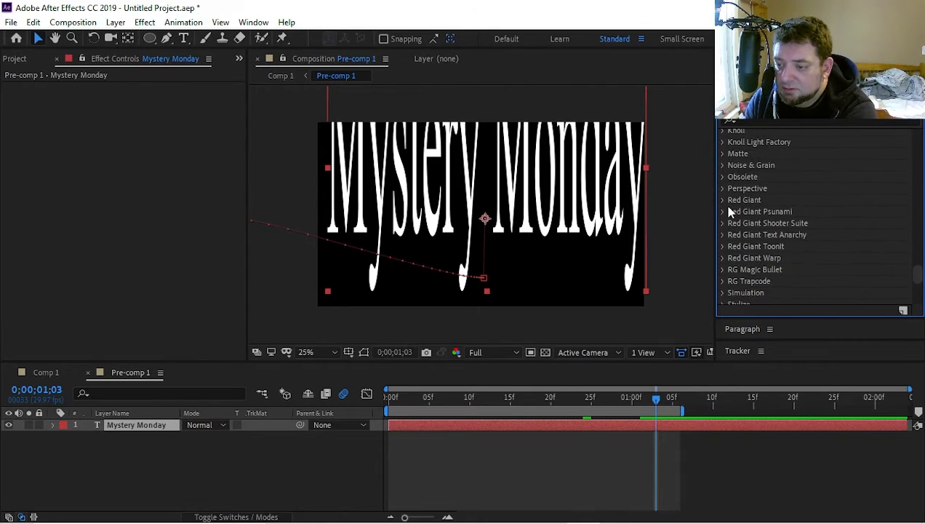
# Apply the Noise Alpha effect from the Noise & Grain category to the Mystery Monday text.
pyautogui.click(724, 170)
pyautogui.scroll(-3, 739, 203)
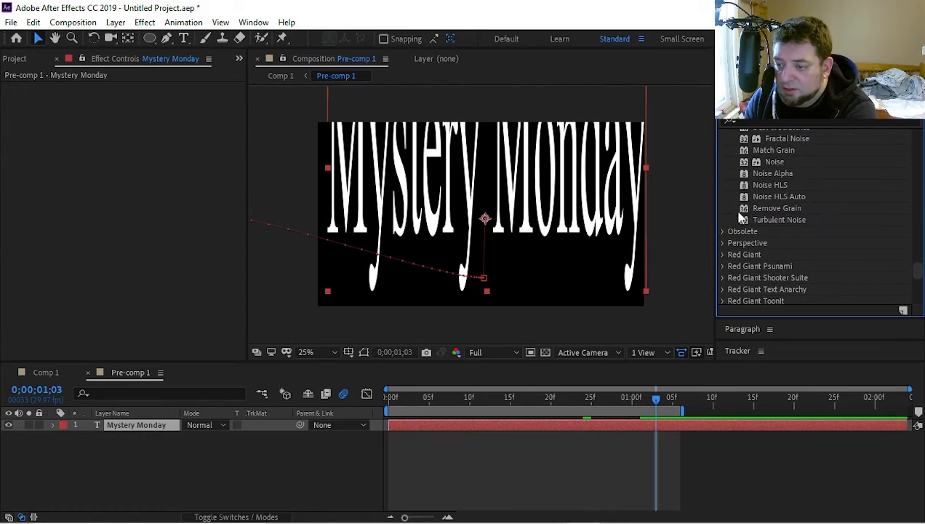
pyautogui.moveTo(771, 173); pyautogui.dragTo(559, 180)
# Add the Lightning effect from the Obsolete category to the Mystery Monday text.
pyautogui.scroll(-3, 763, 229)
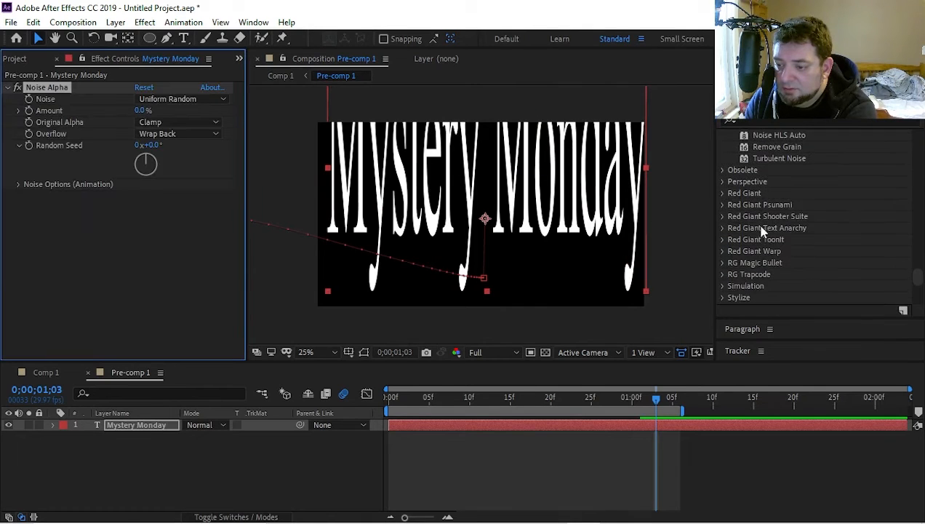
pyautogui.click(722, 169)
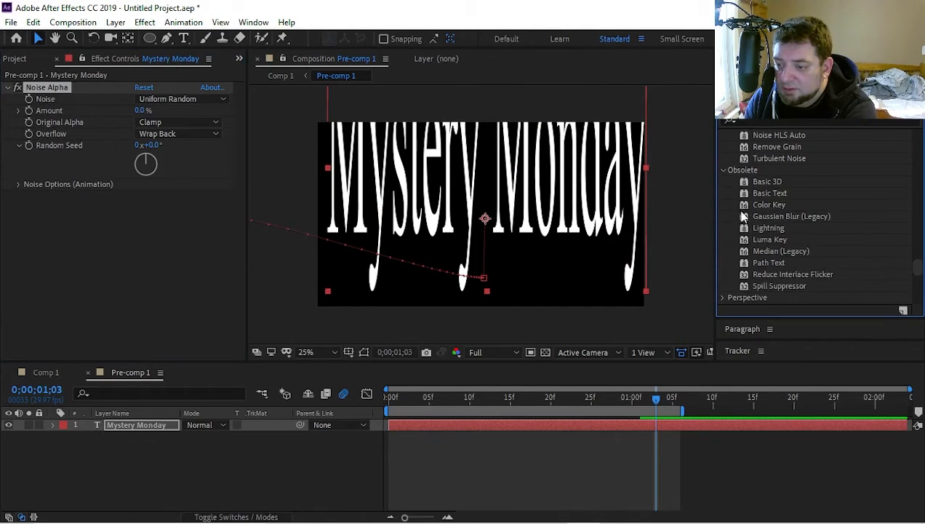
pyautogui.scroll(-2, 741, 218)
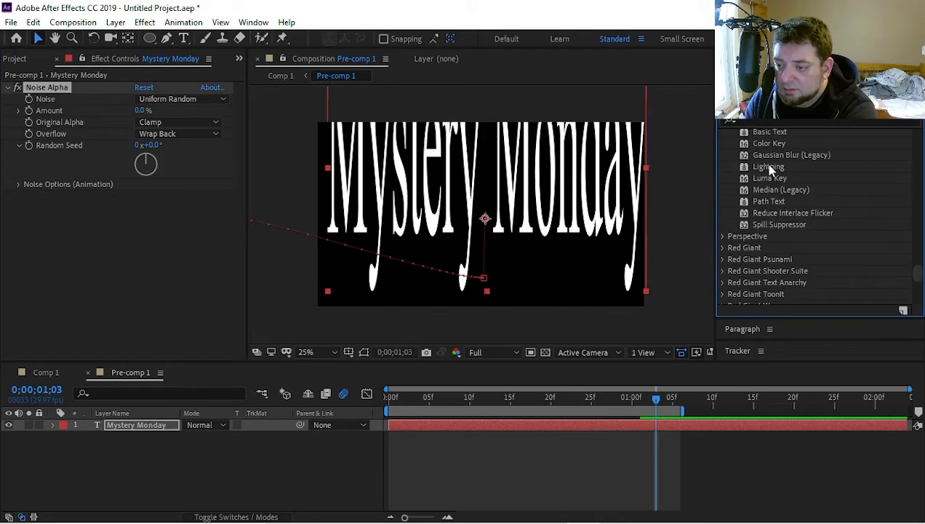
pyautogui.moveTo(765, 165); pyautogui.dragTo(568, 280)
# Add the CC Particle Systems II effect from the Simulation category to the Mystery Monday layer.
pyautogui.scroll(-5, 728, 212)
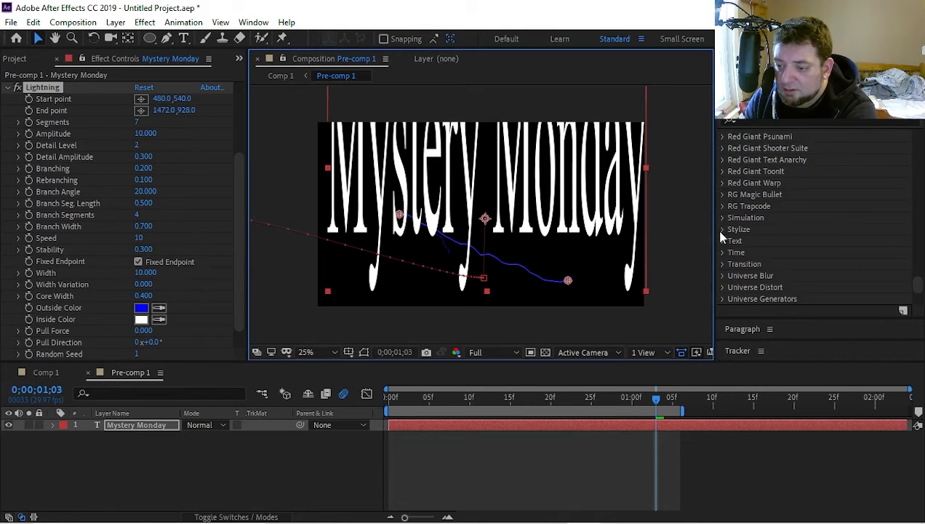
pyautogui.click(722, 217)
pyautogui.scroll(-4, 771, 255)
pyautogui.scroll(2, 763, 232)
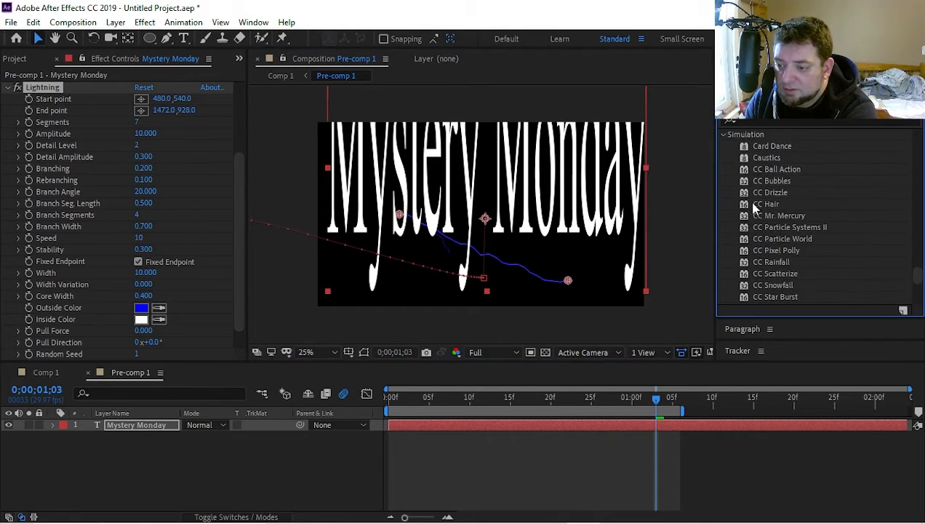
pyautogui.doubleClick(779, 228)
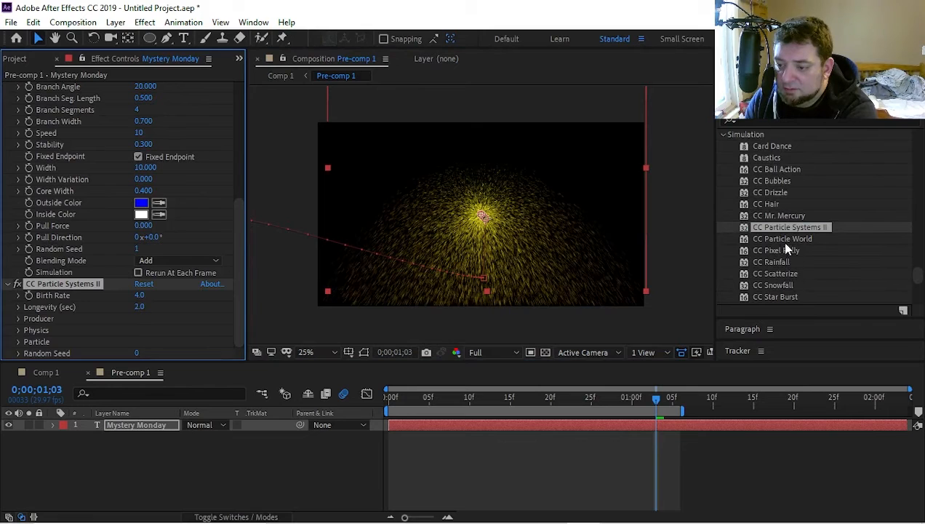
# Add the CC Particle World, CC Hair and CC Drizzle simulation effects to the Mystery Monday layer.
pyautogui.moveTo(782, 239); pyautogui.dragTo(531, 182)
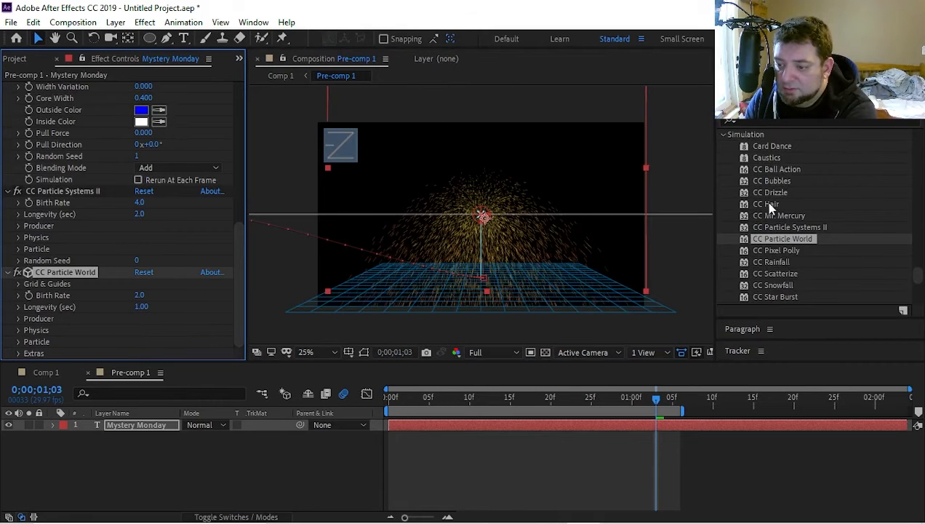
pyautogui.moveTo(769, 204); pyautogui.dragTo(533, 190)
pyautogui.moveTo(770, 194); pyautogui.dragTo(613, 258)
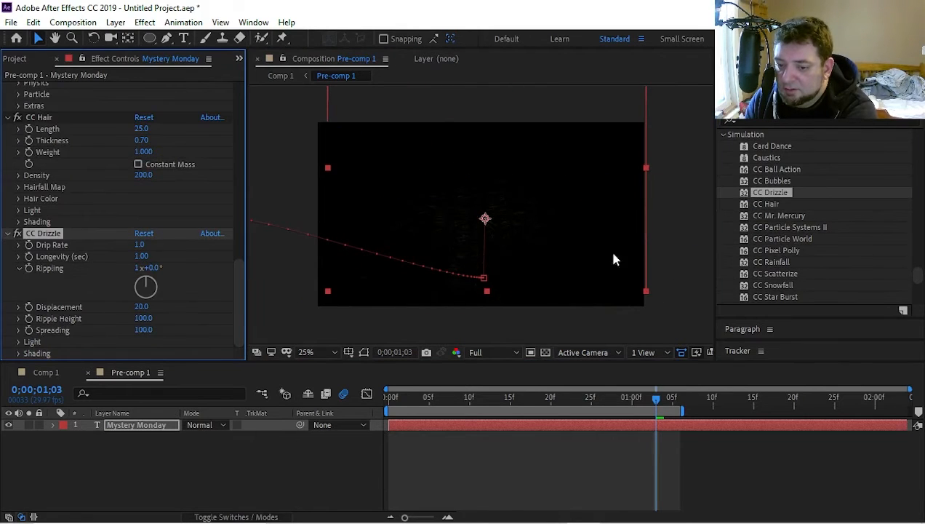
# Add the CC Bubbles, CC Snowfall and CC Star Burst simulation effects to the Mystery Monday text.
pyautogui.moveTo(757, 182); pyautogui.dragTo(492, 186)
pyautogui.moveTo(772, 285); pyautogui.dragTo(557, 236)
pyautogui.scroll(4, 565, 236)
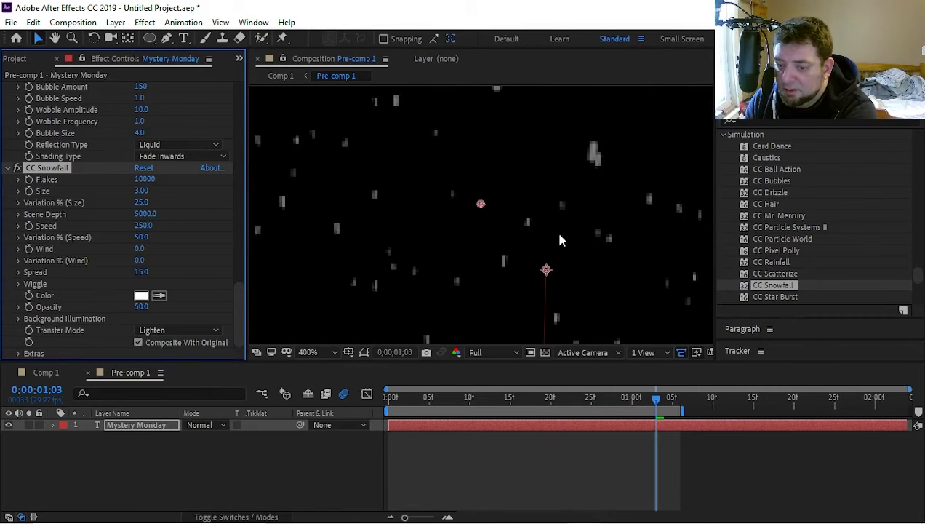
pyautogui.scroll(-8, 560, 240)
pyautogui.scroll(-1, 791, 265)
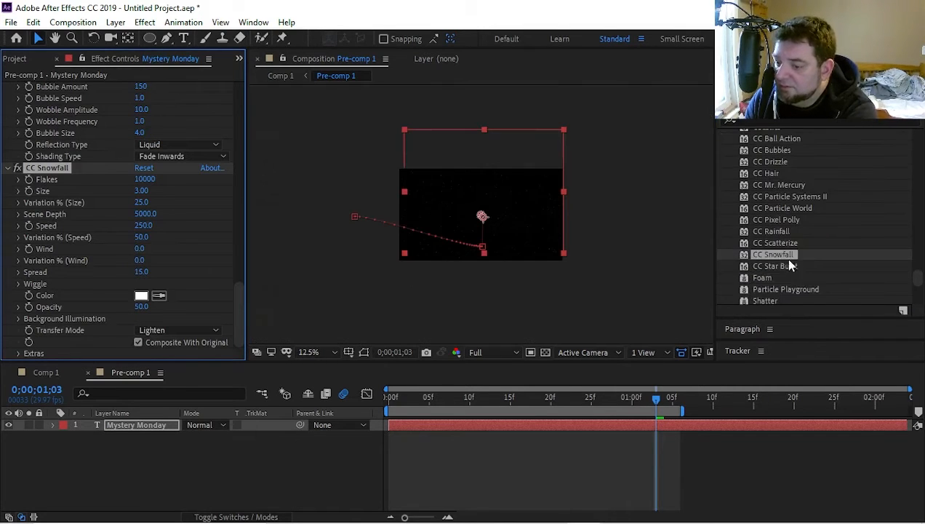
pyautogui.moveTo(789, 266); pyautogui.dragTo(633, 275)
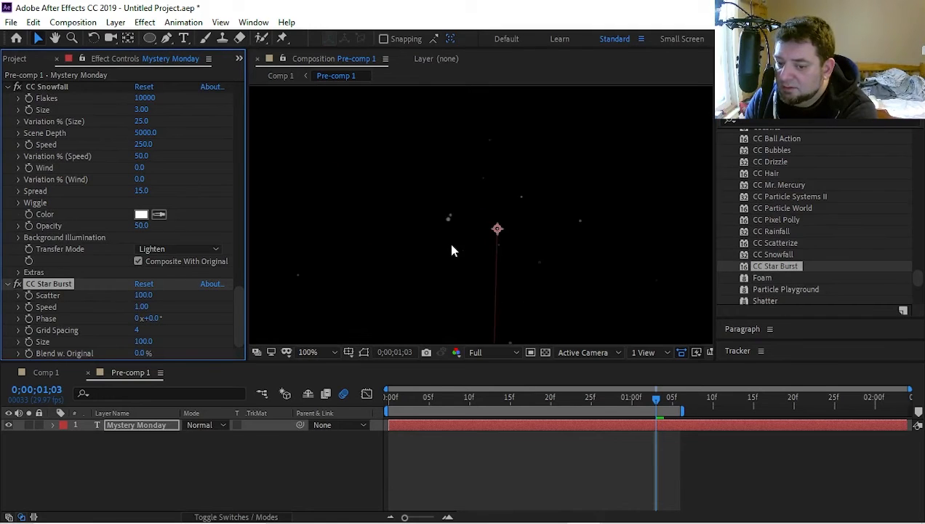
# Add the Shatter simulation effect to the Mystery Monday text and scrub the timeline to 0;00;00;25 to preview it.
pyautogui.scroll(-4, 756, 269)
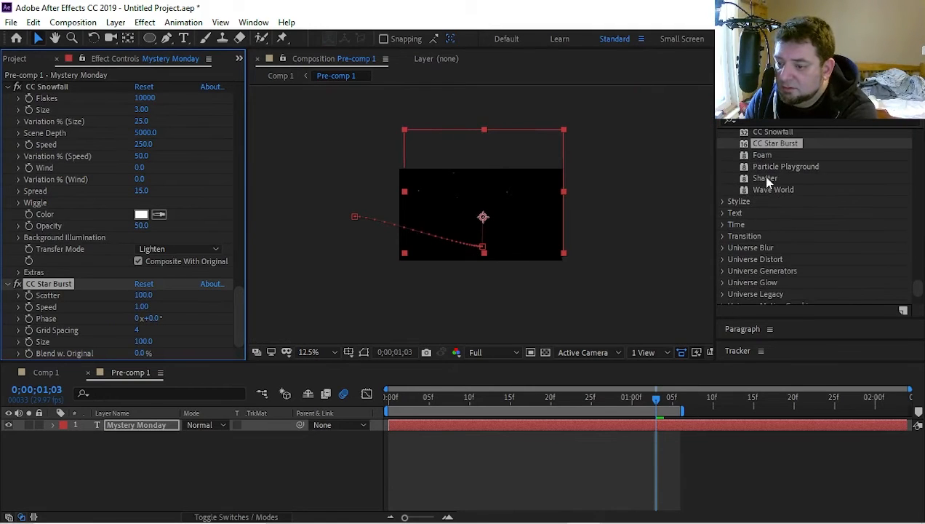
pyautogui.moveTo(764, 180); pyautogui.dragTo(572, 285)
pyautogui.moveTo(469, 397); pyautogui.dragTo(591, 398)
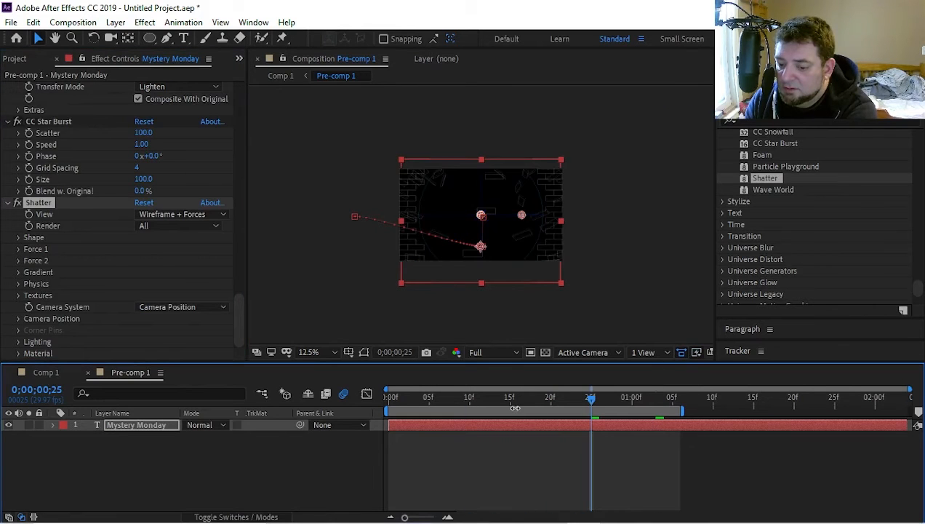
pyautogui.moveTo(453, 399); pyautogui.dragTo(592, 413)
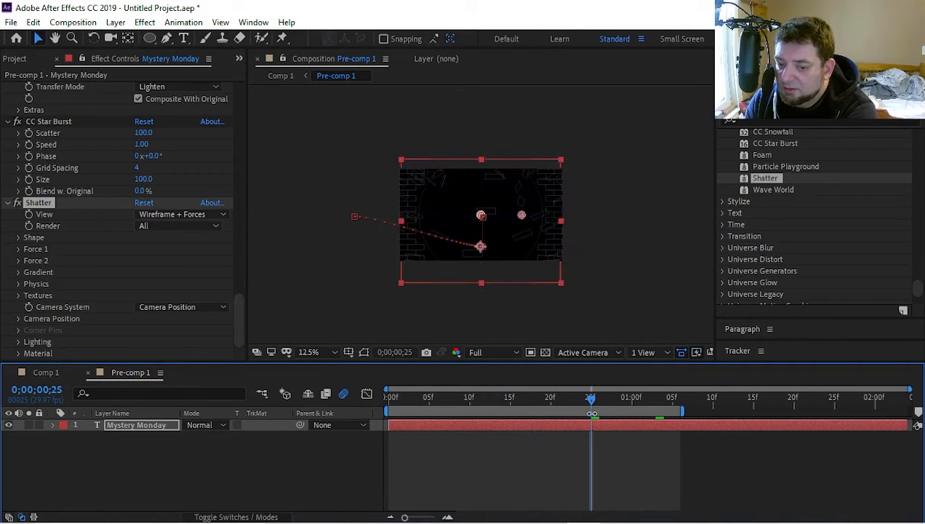
pyautogui.click(165, 225)
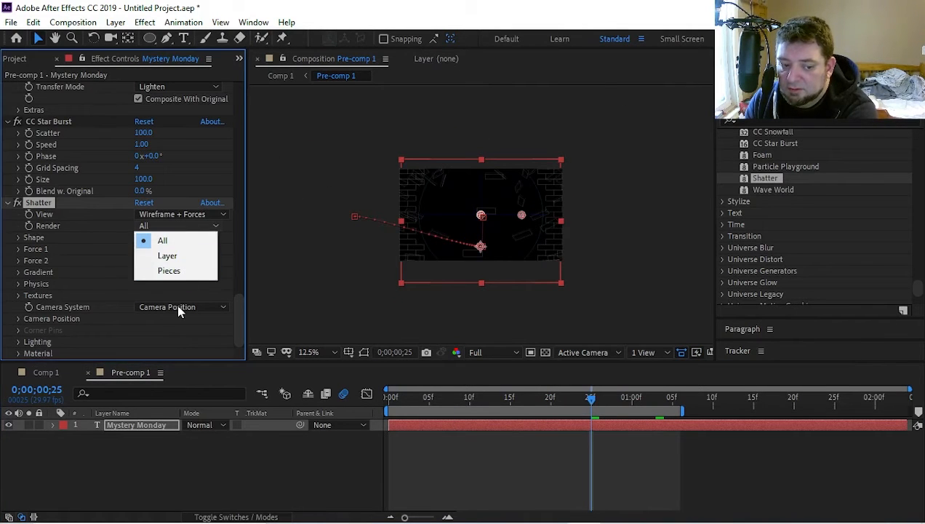
pyautogui.click(176, 291)
pyautogui.click(177, 214)
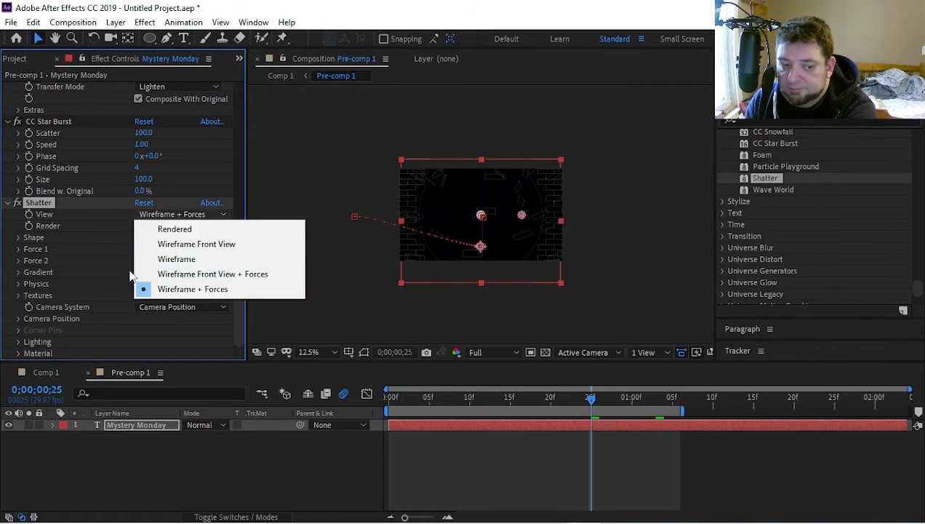
pyautogui.click(96, 259)
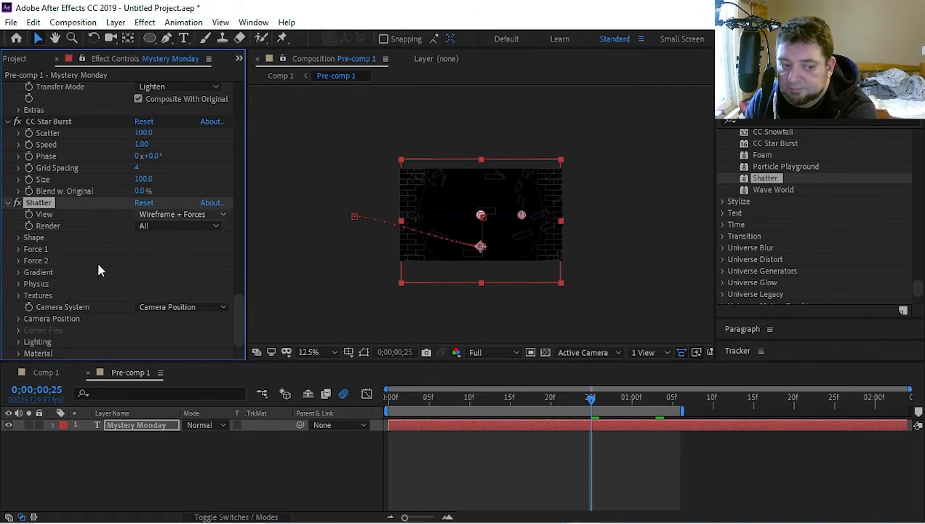
# Try the Herringbone 1, Glass and Puzzle patterns for the Shatter shape, and settle on Squares & Triangles.
pyautogui.click(18, 237)
pyautogui.click(19, 239)
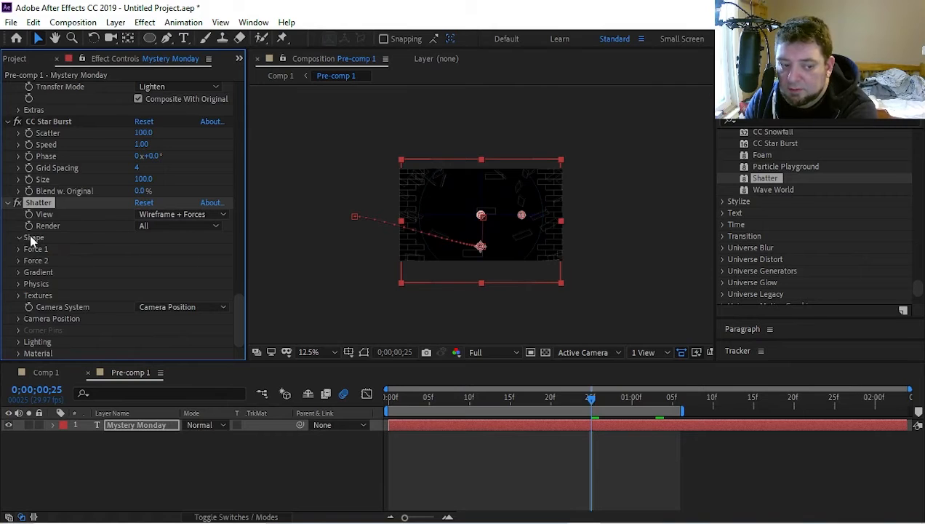
pyautogui.click(31, 238)
pyautogui.click(158, 251)
pyautogui.click(137, 254)
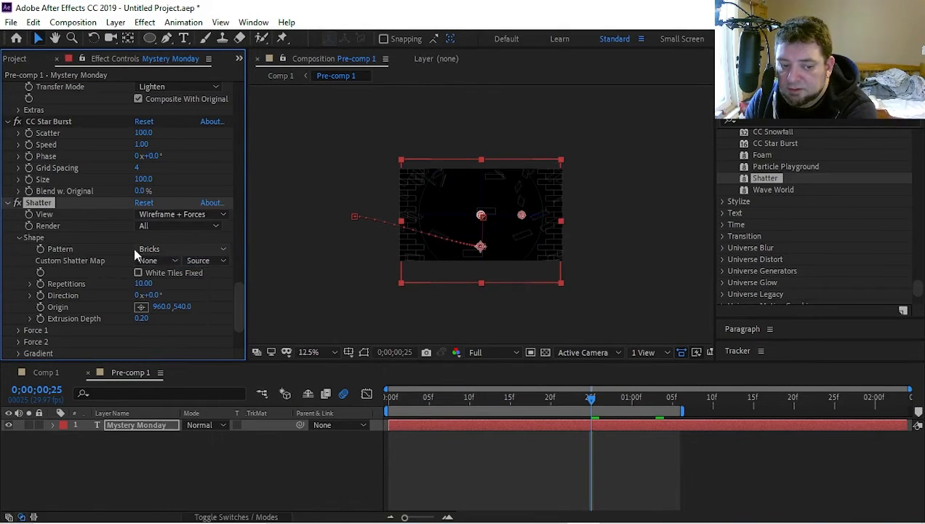
pyautogui.click(173, 250)
pyautogui.click(203, 318)
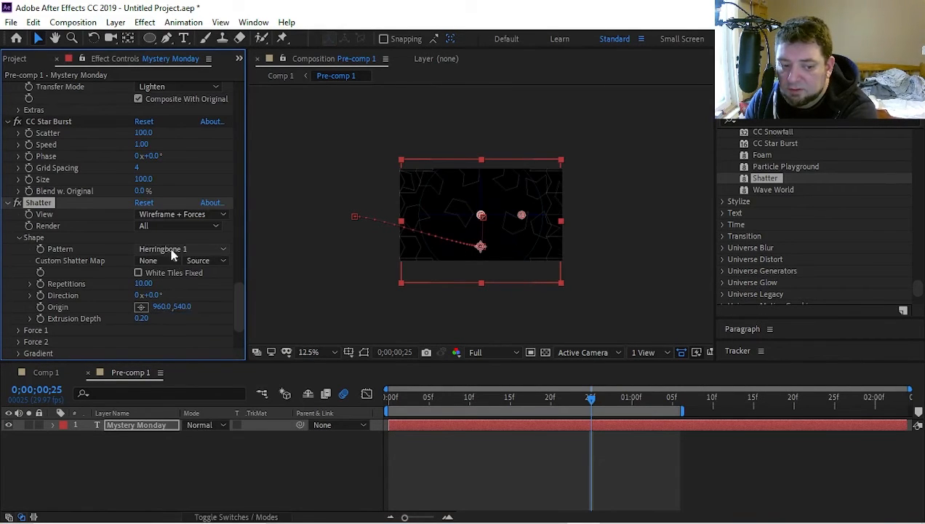
pyautogui.click(173, 251)
pyautogui.click(207, 303)
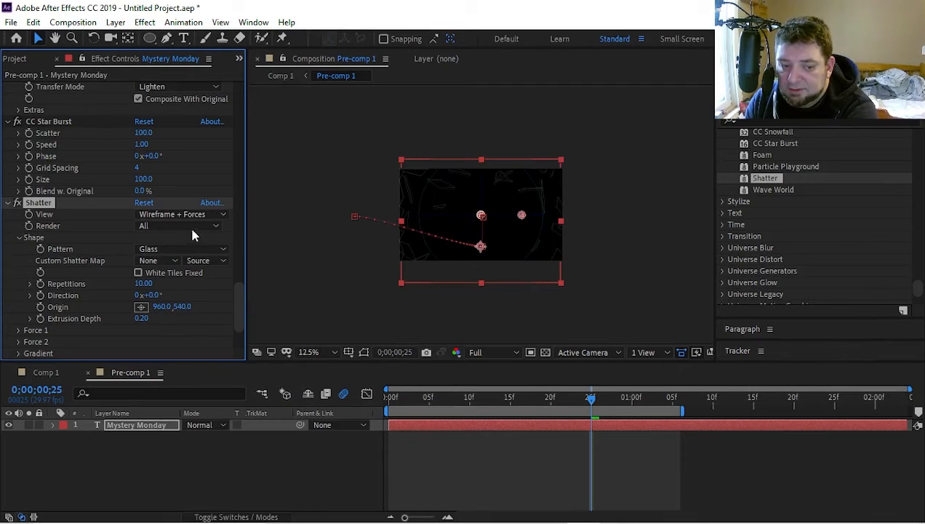
pyautogui.click(173, 249)
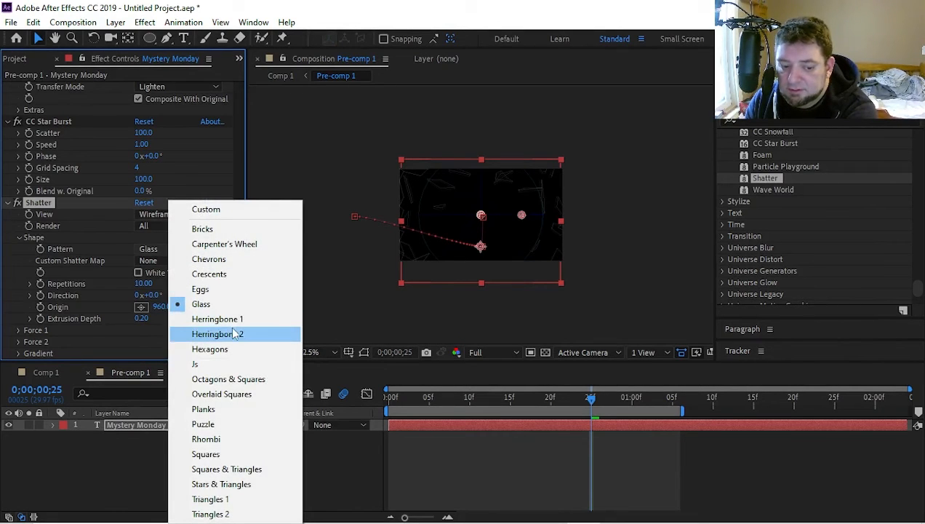
pyautogui.click(247, 424)
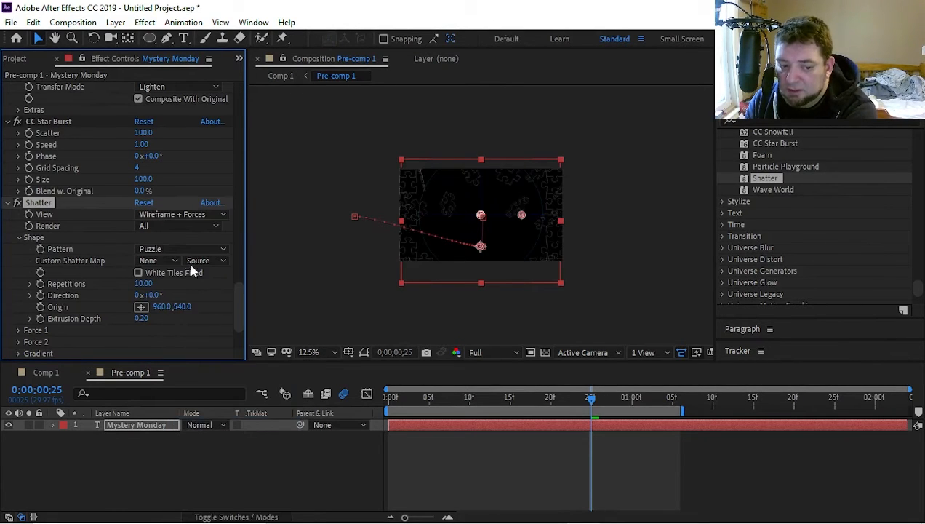
pyautogui.click(173, 247)
pyautogui.click(203, 466)
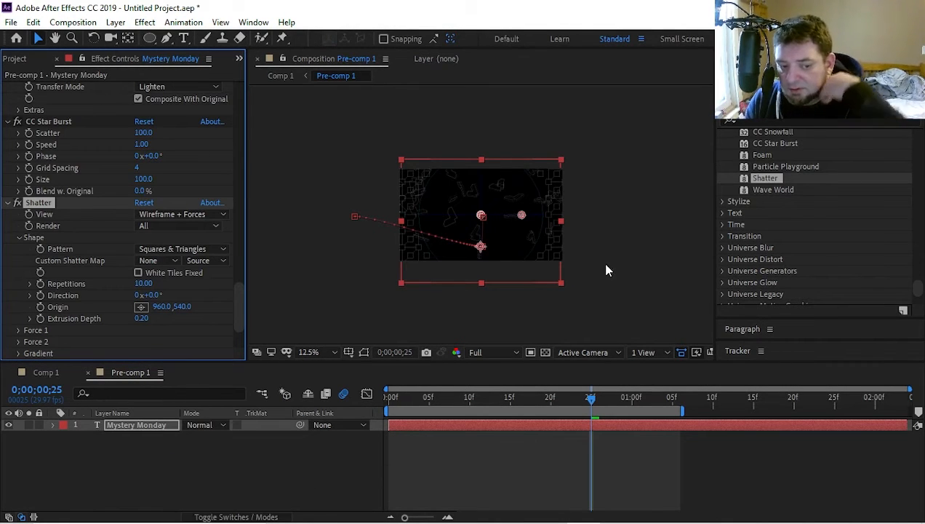
# Add the CC Burn Film, Brush Strokes and CC Threshold effects from the Stylize category to the Mystery Monday text.
pyautogui.click(722, 201)
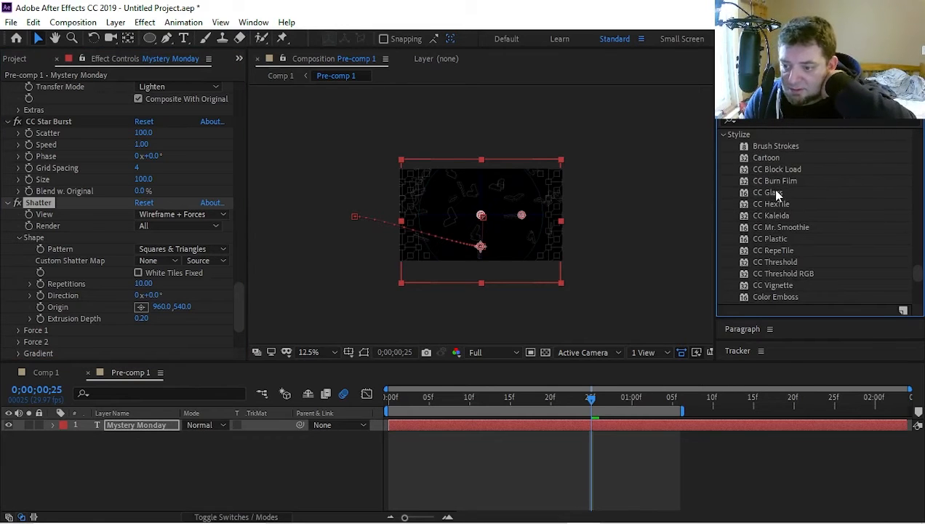
pyautogui.moveTo(770, 188); pyautogui.dragTo(444, 218)
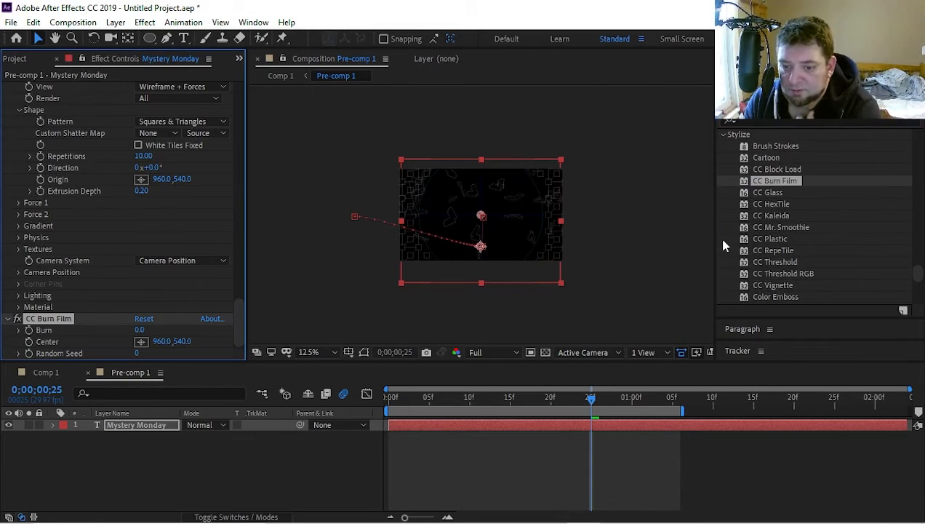
pyautogui.click(777, 168)
pyautogui.moveTo(789, 148); pyautogui.dragTo(595, 253)
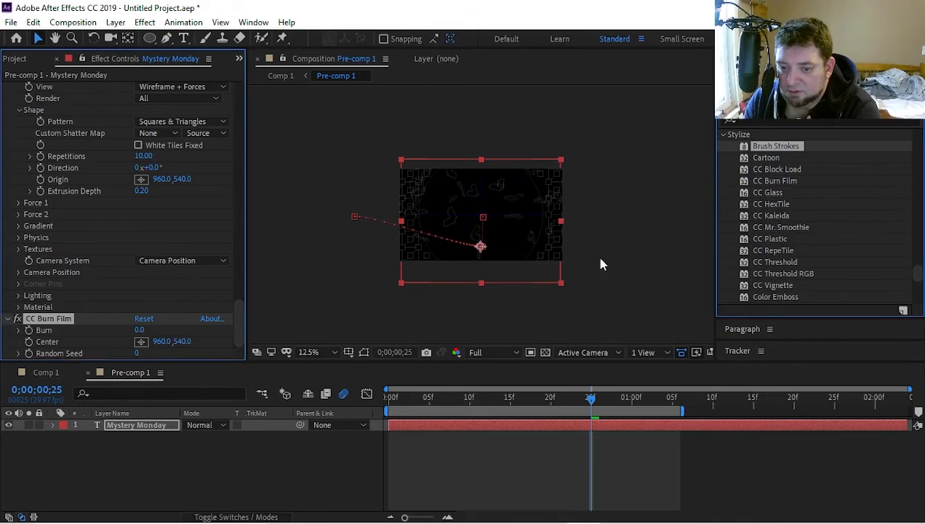
pyautogui.moveTo(785, 265); pyautogui.dragTo(477, 244)
pyautogui.scroll(-5, 770, 274)
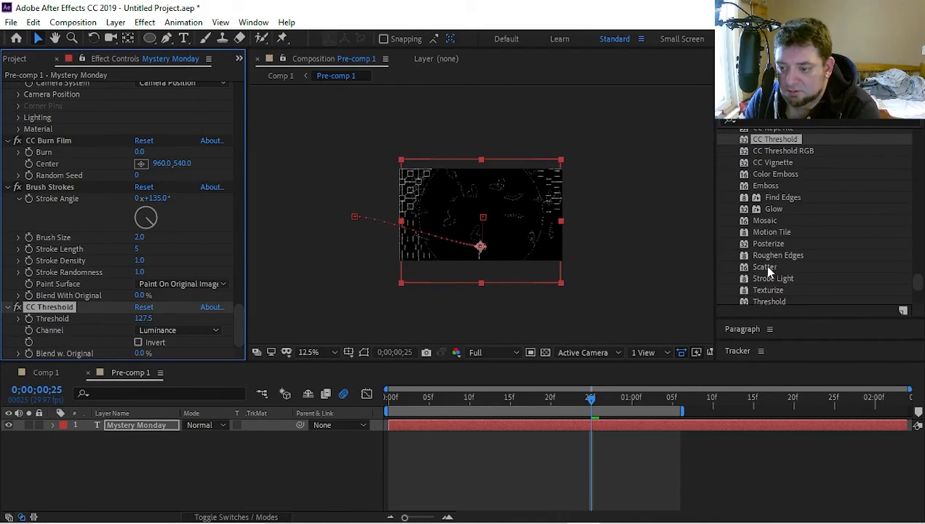
pyautogui.scroll(-6, 767, 270)
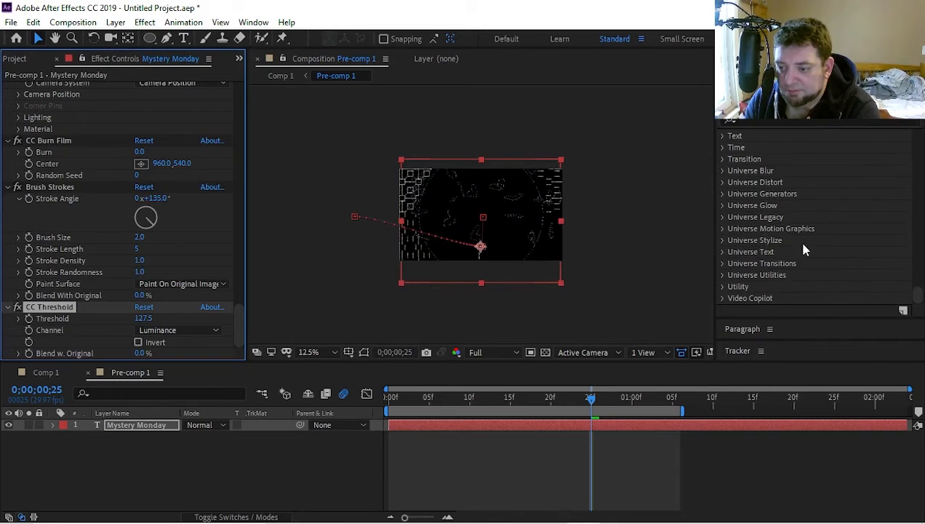
pyautogui.scroll(10, 767, 269)
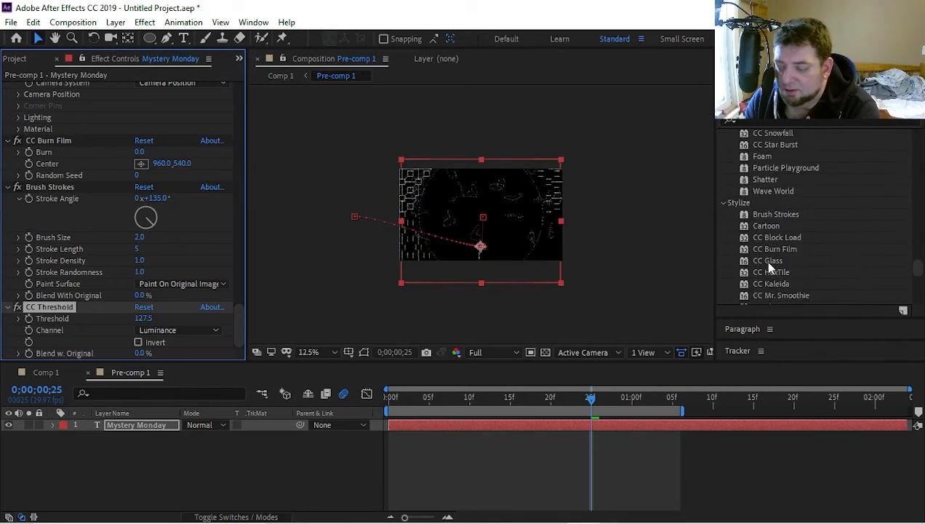
pyautogui.scroll(4, 797, 244)
pyautogui.scroll(15, 800, 242)
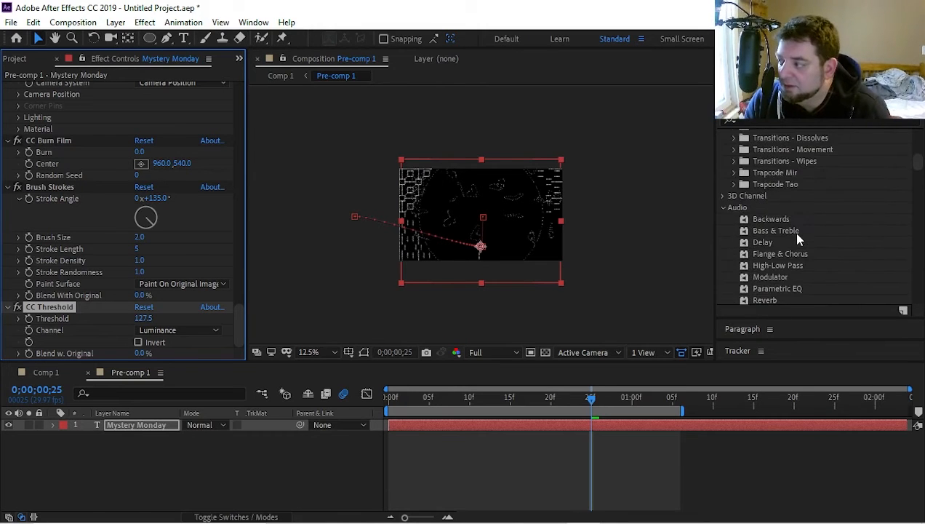
pyautogui.scroll(10, 798, 236)
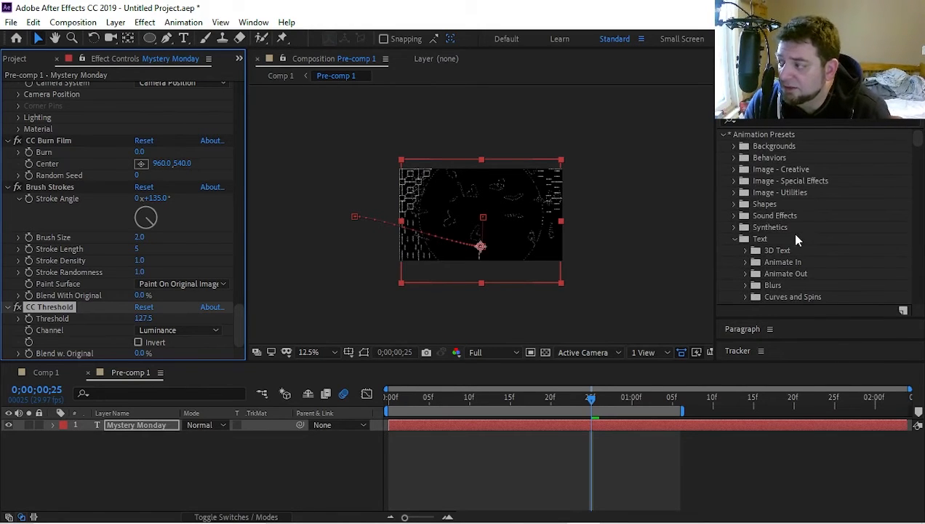
pyautogui.click(34, 22)
pyautogui.click(34, 22)
pyautogui.click(32, 24)
pyautogui.click(18, 36)
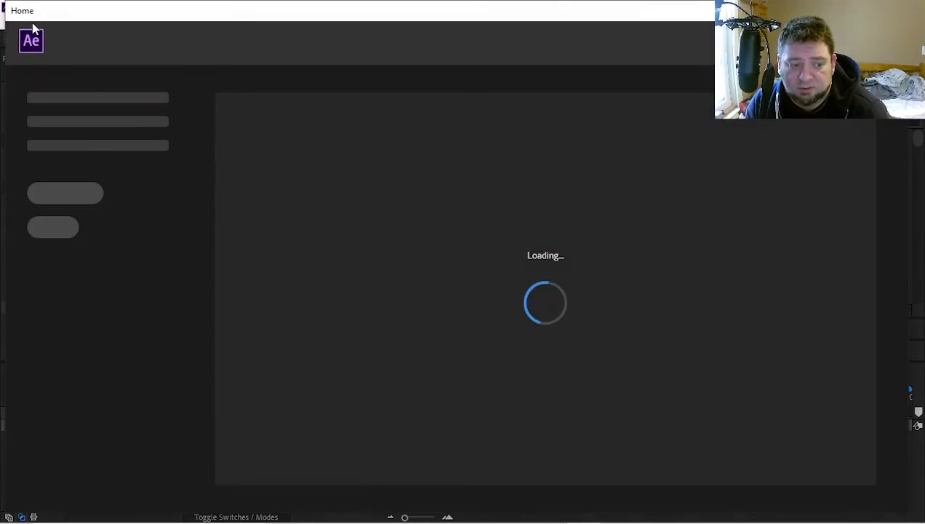
pyautogui.click(893, 10)
# Open the General preferences and look through the Display, Import, Output, Grids & Guides and Labels settings.
pyautogui.click(33, 23)
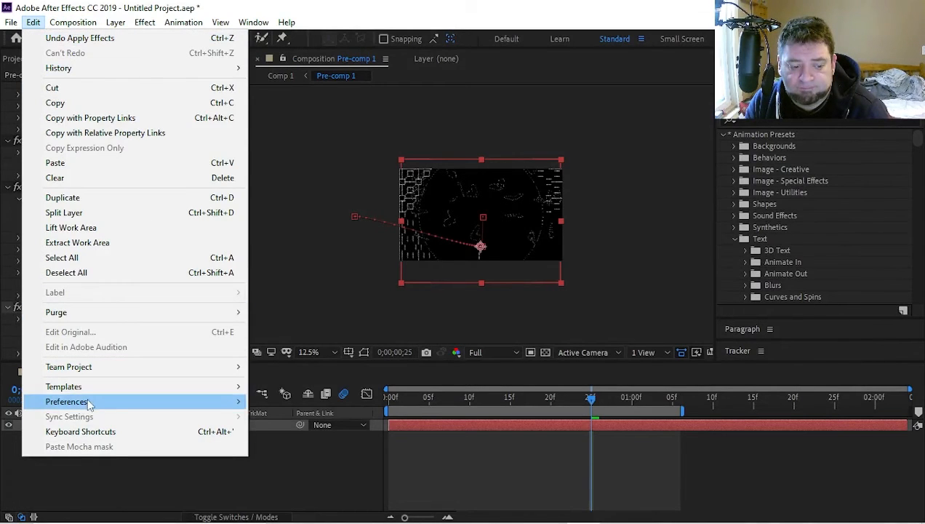
pyautogui.moveTo(89, 403)
pyautogui.click(333, 160)
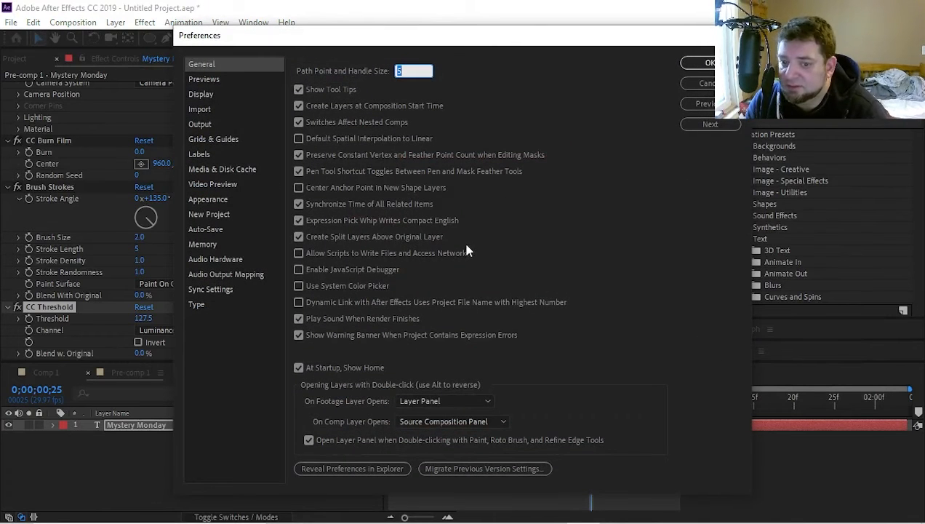
pyautogui.click(204, 94)
pyautogui.click(200, 110)
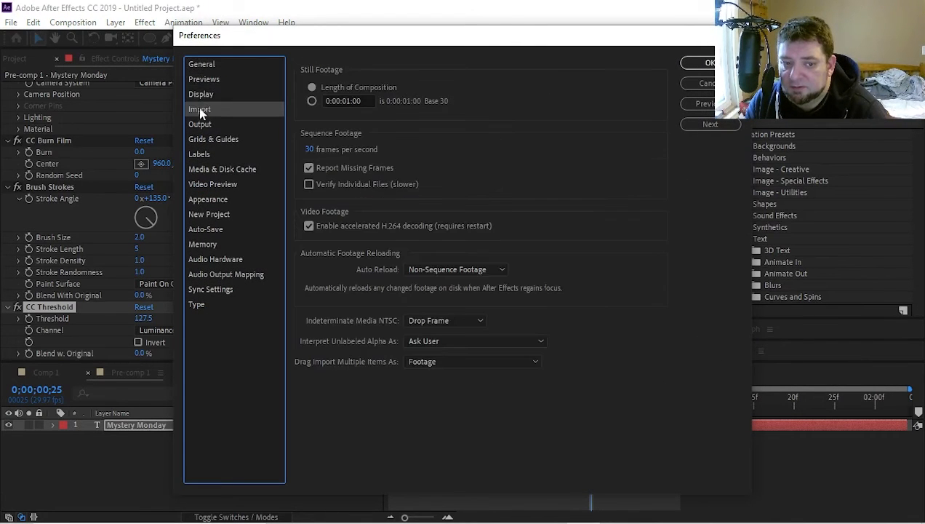
pyautogui.click(203, 125)
pyautogui.click(204, 114)
pyautogui.click(206, 142)
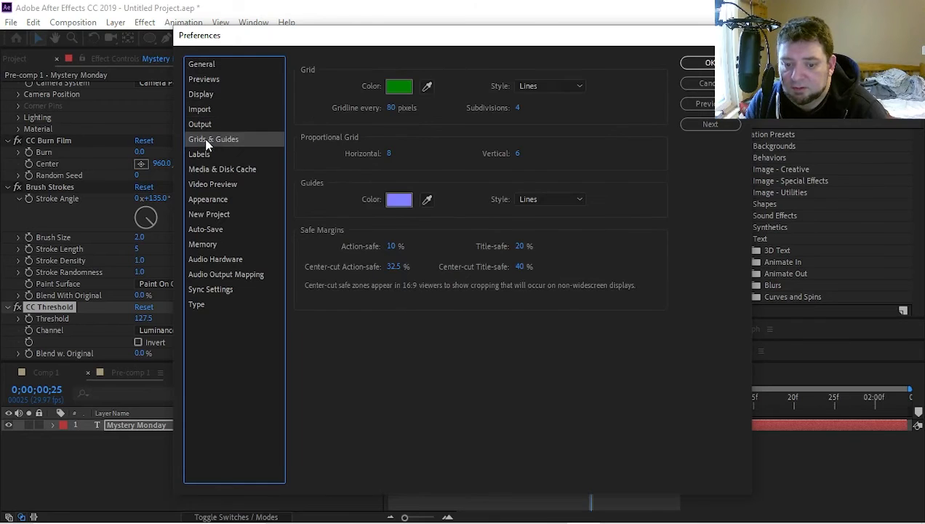
pyautogui.click(209, 154)
# Clean the conformed media database and cache in the Media & Disk Cache preferences, and call up but cancel emptying the disk cache.
pyautogui.click(218, 168)
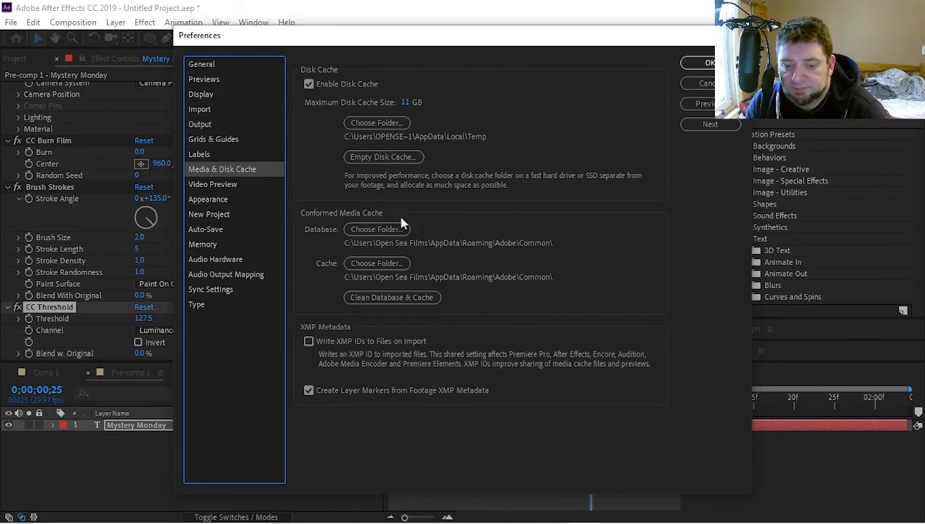
pyautogui.click(394, 296)
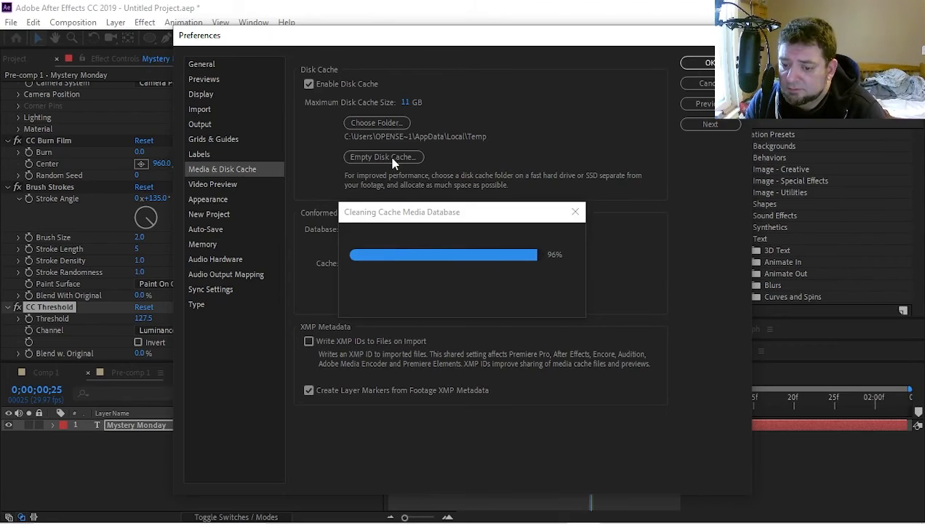
pyautogui.click(393, 158)
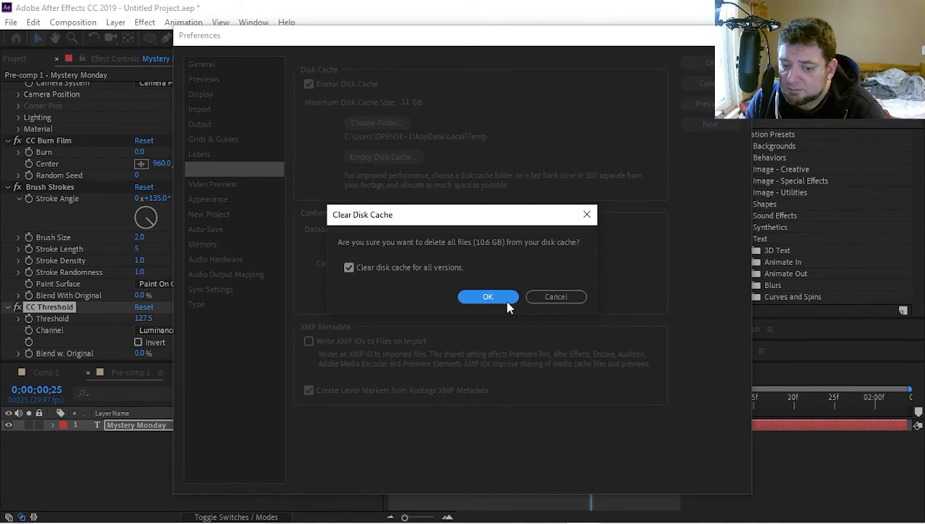
pyautogui.click(542, 297)
# Look through the Appearance, Video Preview, New Project and Memory preferences and examine the Auto-Save settings.
pyautogui.click(231, 199)
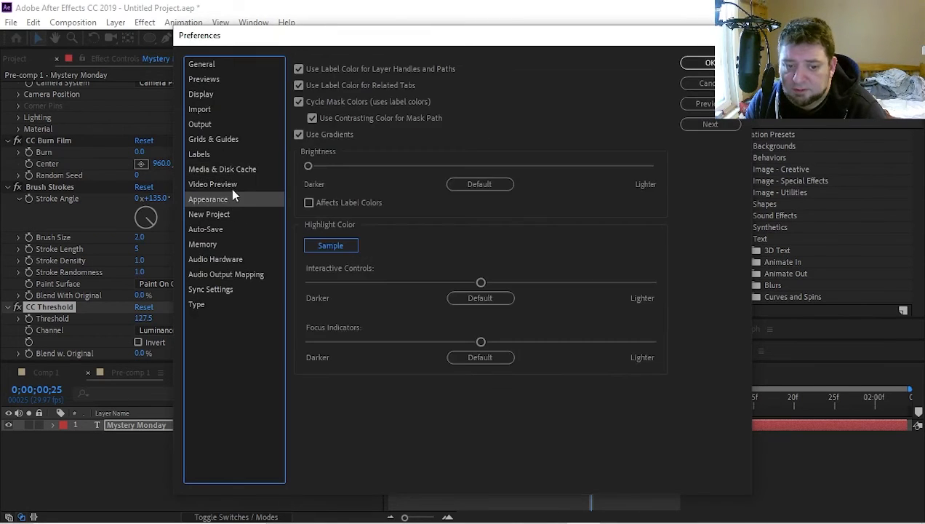
pyautogui.click(229, 185)
pyautogui.click(217, 215)
pyautogui.click(213, 229)
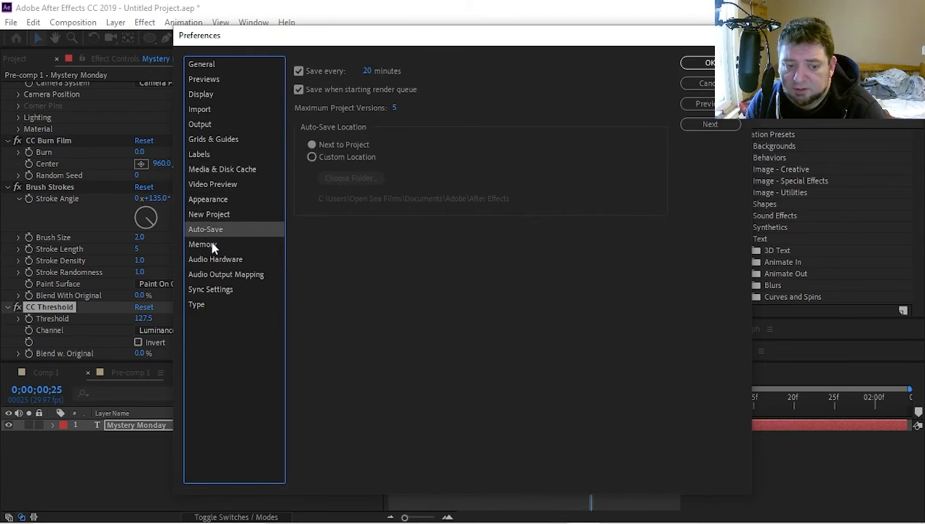
pyautogui.click(212, 245)
pyautogui.click(220, 233)
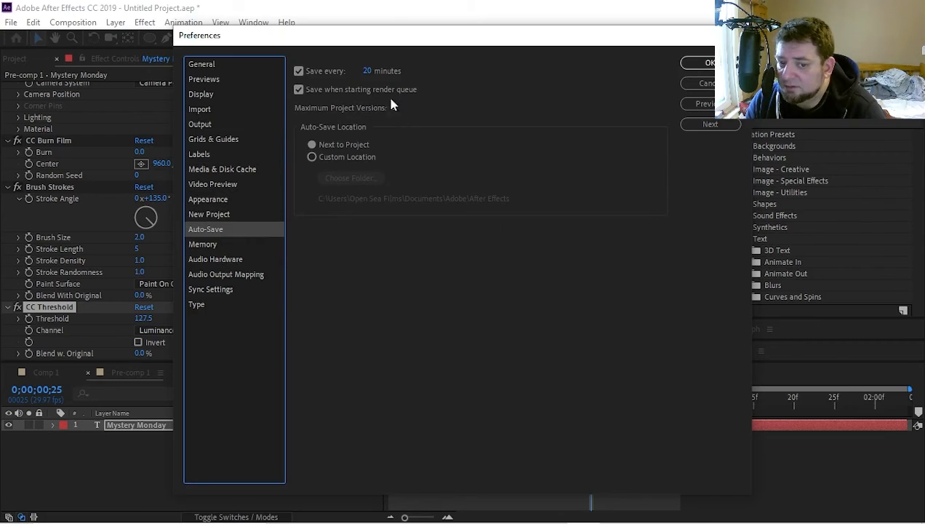
# Set the auto-save interval to 10 minutes and apply the preferences.
pyautogui.click(367, 70)
pyautogui.write('10')
pyautogui.press('Return')
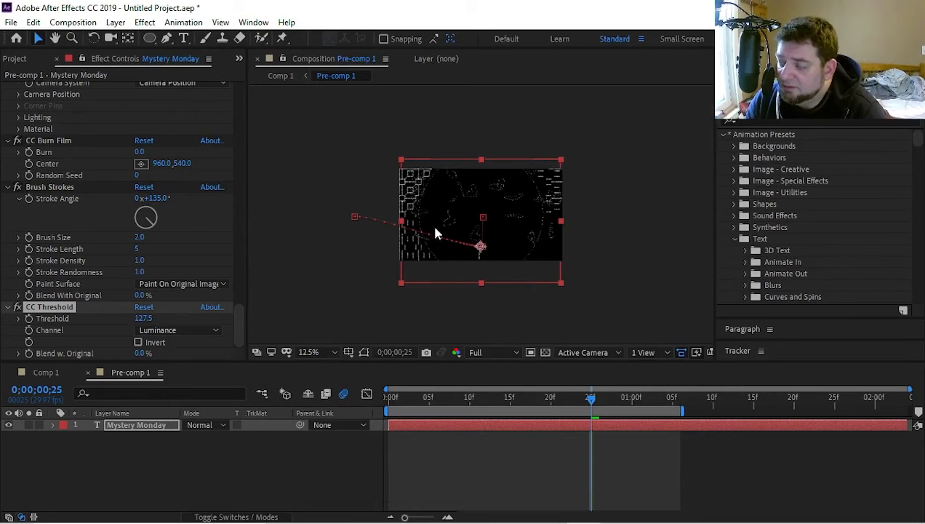
# Rearrange the workspace by docking Effects & Presets with the Composition panel and Character with the Timeline.
pyautogui.click(266, 22)
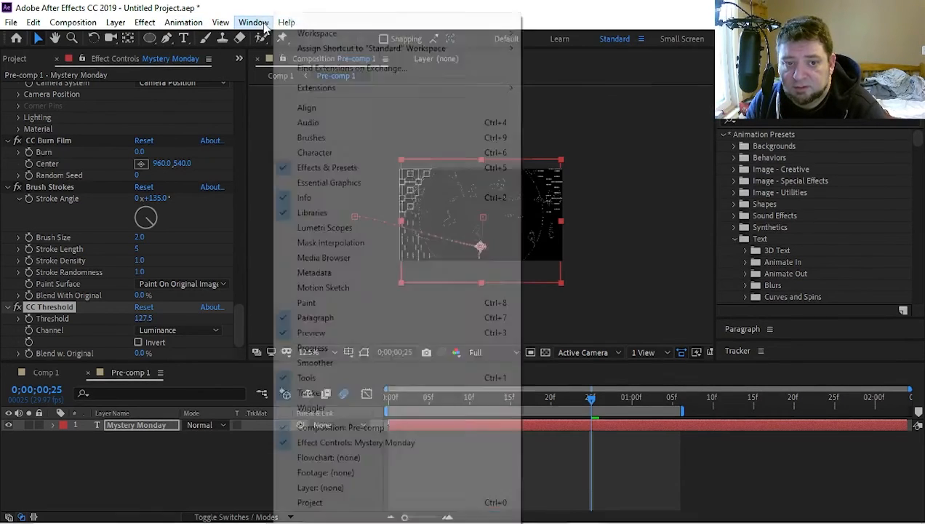
pyautogui.moveTo(329, 34)
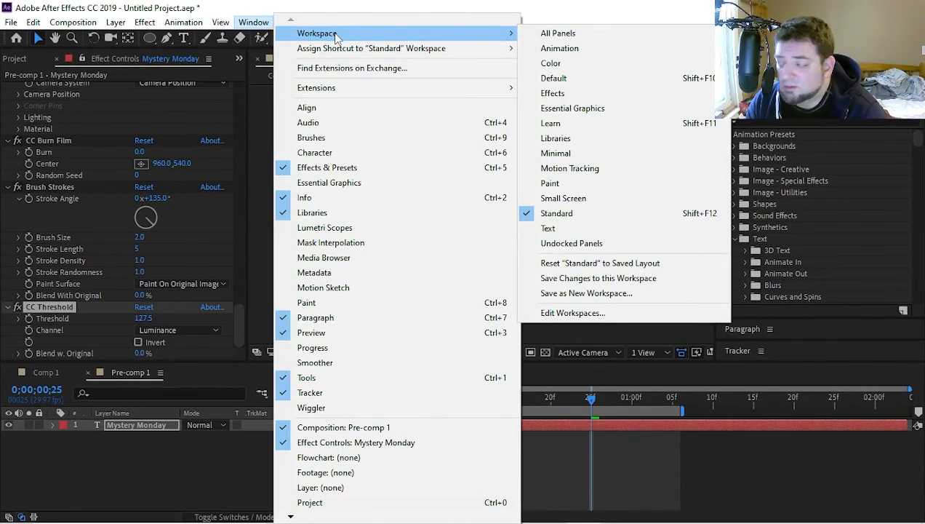
pyautogui.click(778, 384)
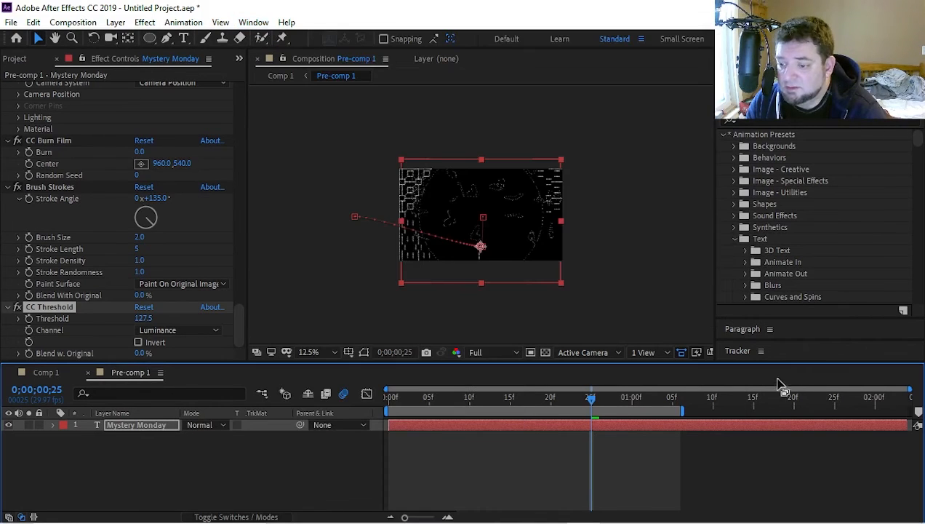
pyautogui.click(253, 22)
pyautogui.moveTo(755, 102); pyautogui.dragTo(458, 151)
pyautogui.moveTo(789, 103); pyautogui.dragTo(436, 429)
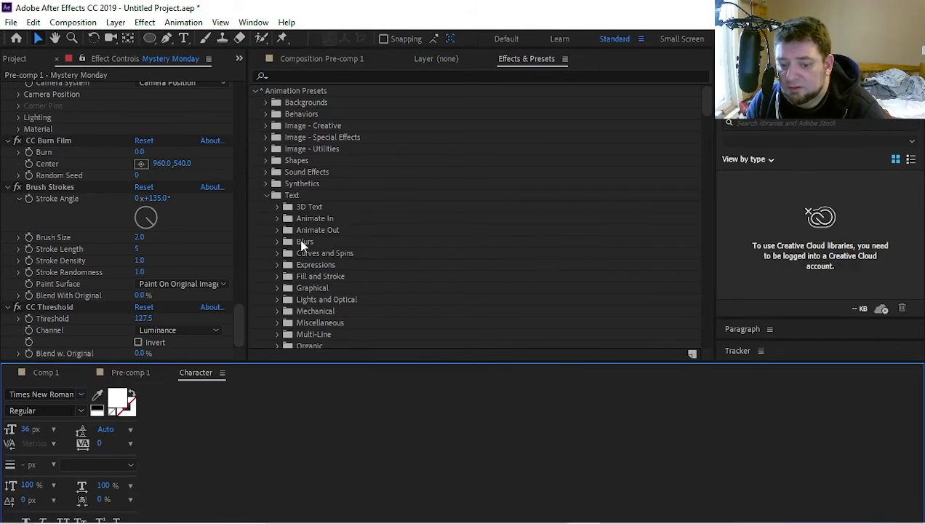
pyautogui.click(45, 85)
pyautogui.scroll(3, 117, 164)
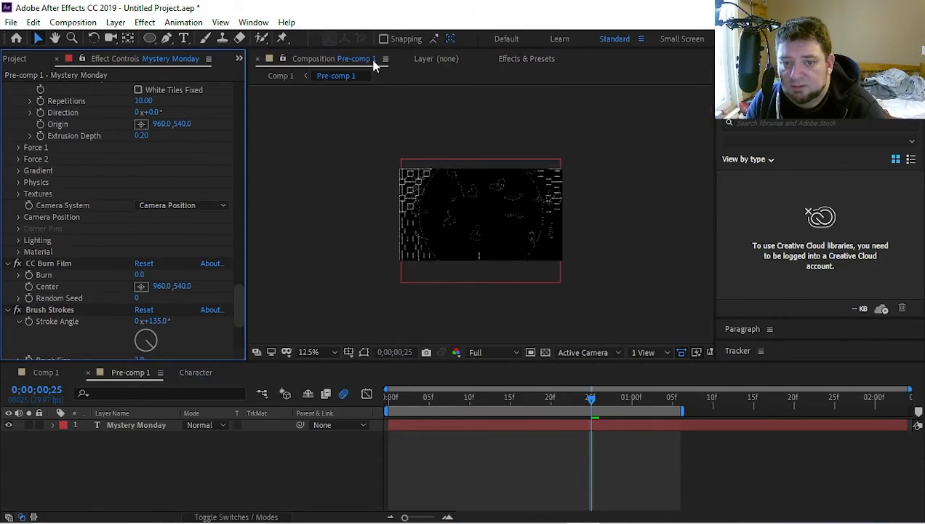
pyautogui.click(423, 62)
# Reset the Standard workspace to its saved layout.
pyautogui.click(261, 21)
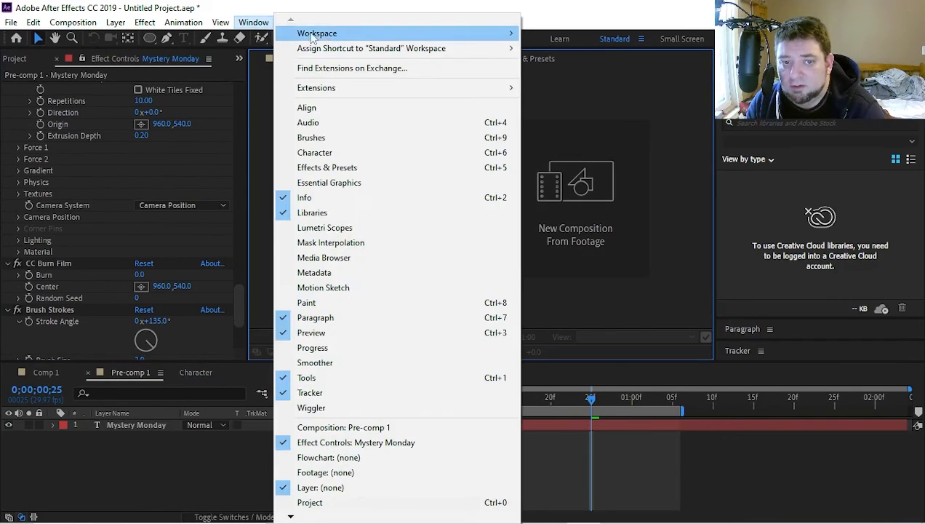
pyautogui.moveTo(328, 32)
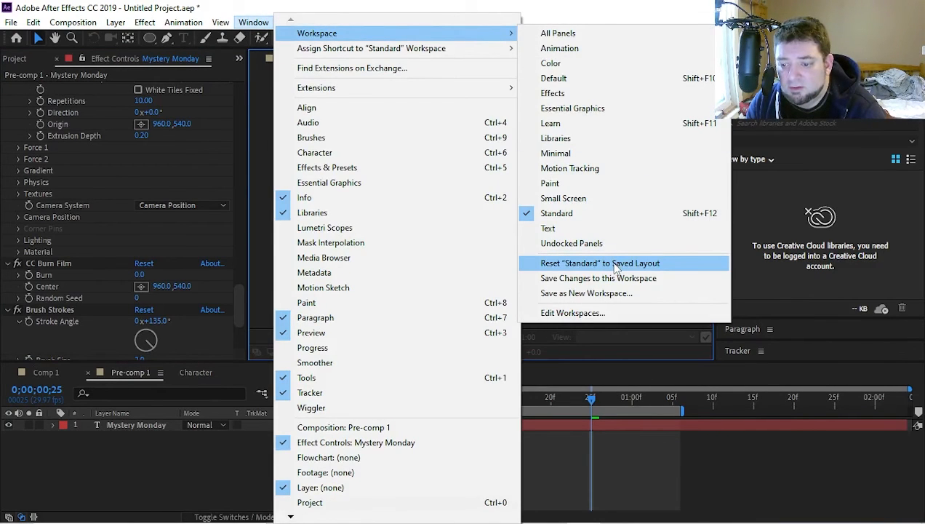
pyautogui.click(617, 267)
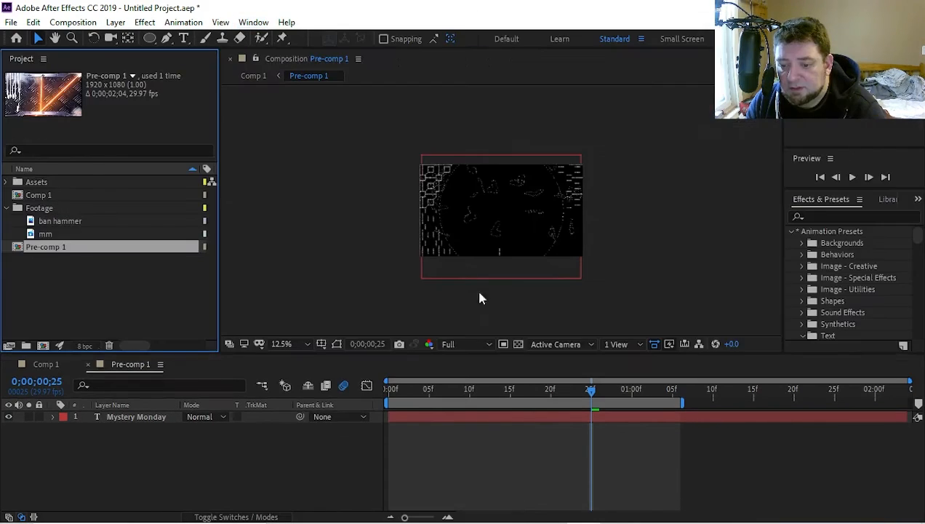
# Show the Tracker panel in the Standard workspace.
pyautogui.click(253, 21)
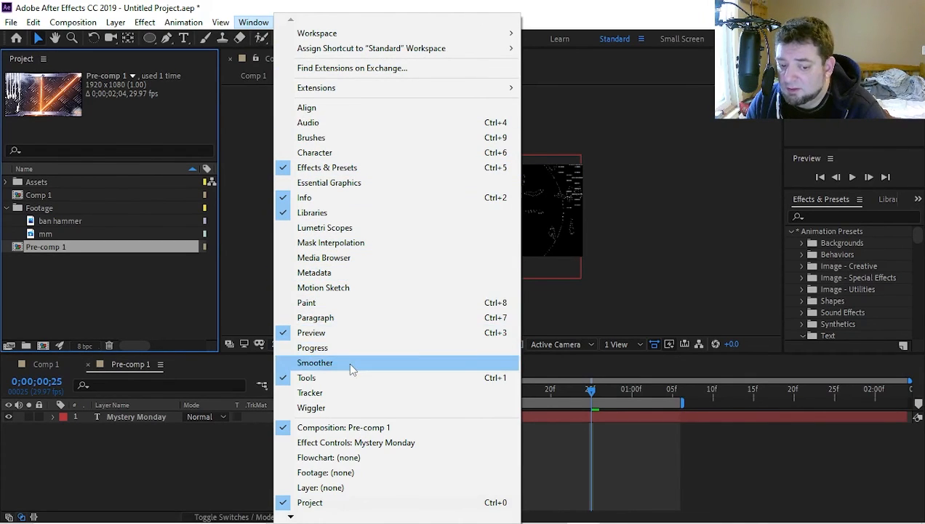
pyautogui.click(358, 395)
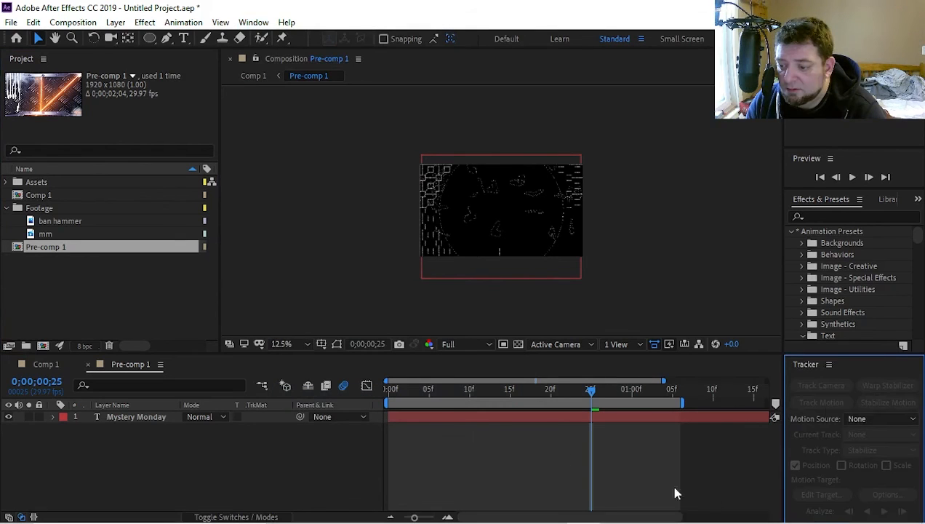